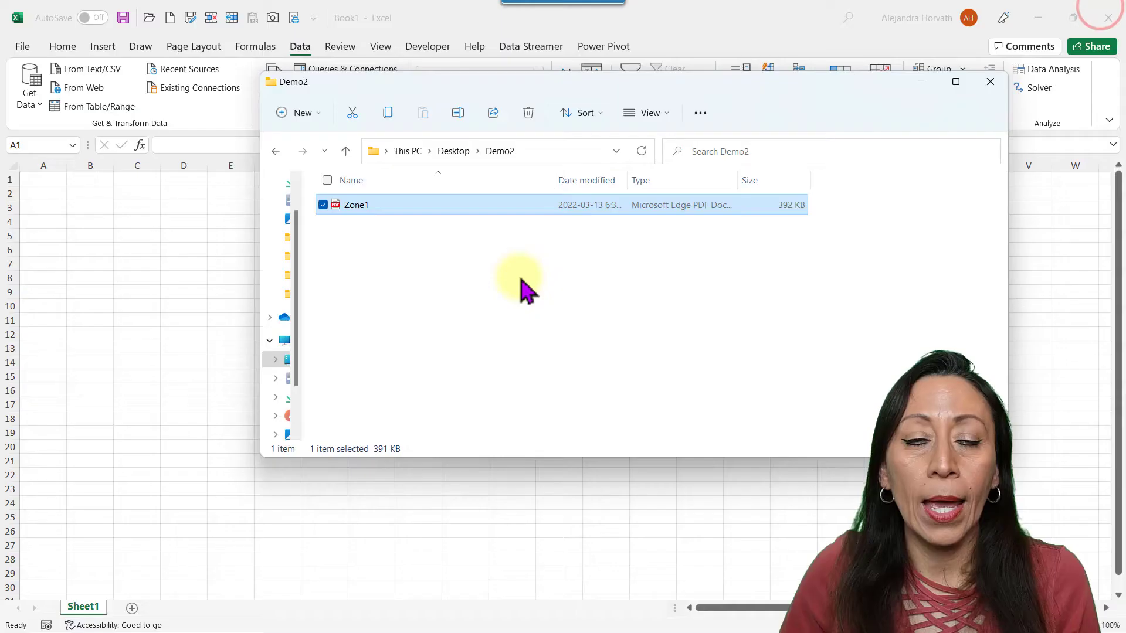
# Open the Zone1 PDF from the Demo2 folder and examine its three header lines and table of document numbers, dates and products
pyautogui.click(517, 278)
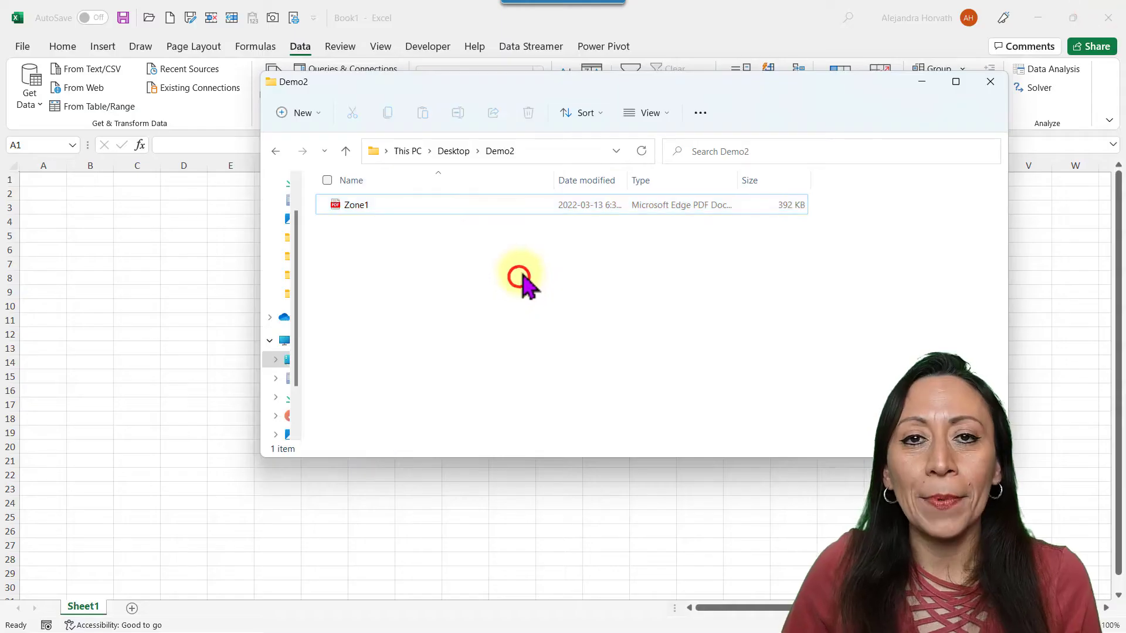
pyautogui.doubleClick(466, 205)
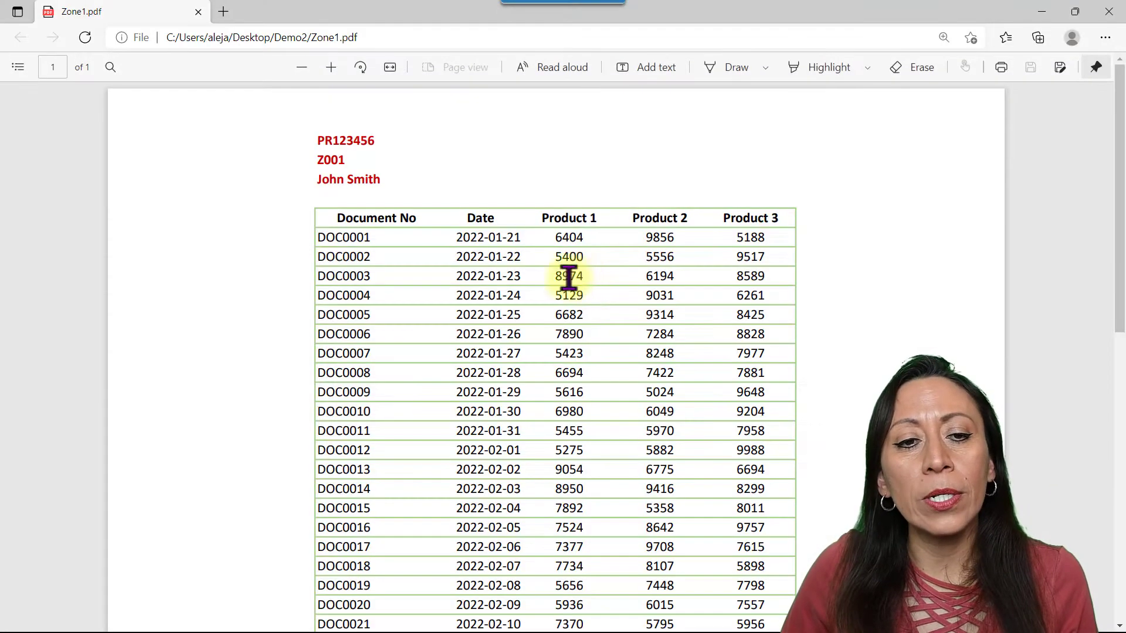
pyautogui.click(436, 138)
pyautogui.click(287, 133)
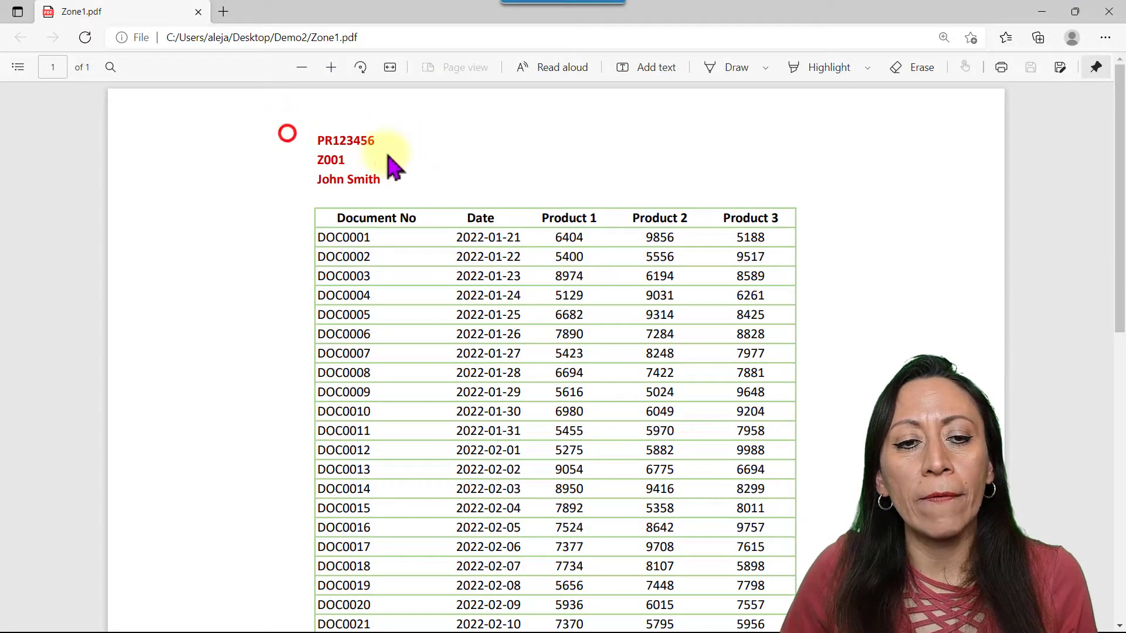
pyautogui.click(410, 229)
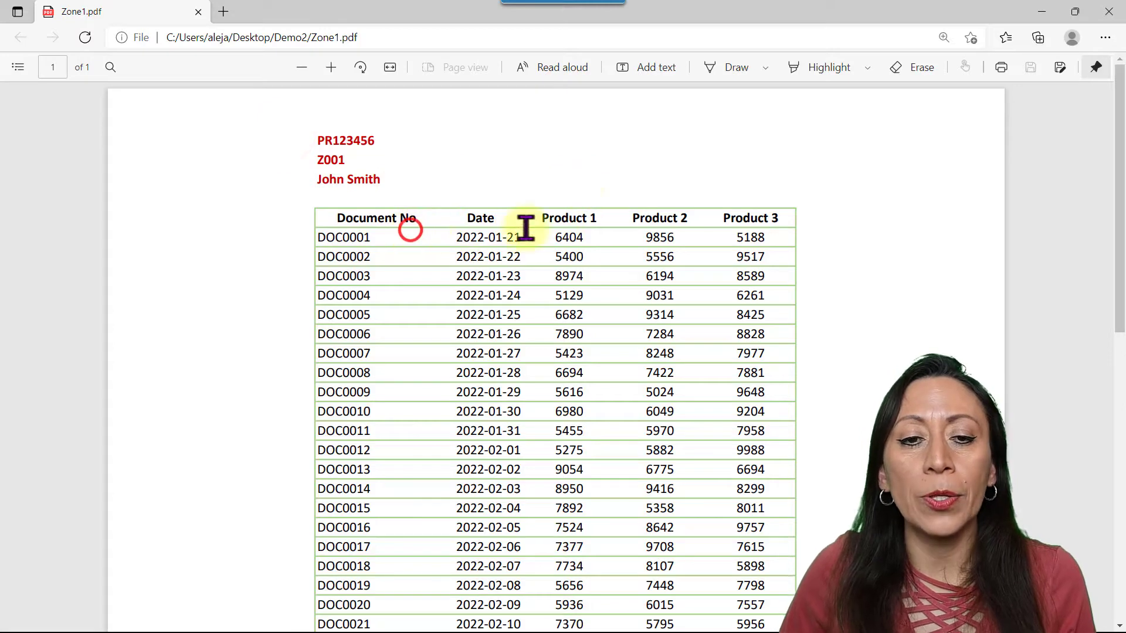
pyautogui.click(528, 226)
pyautogui.click(656, 227)
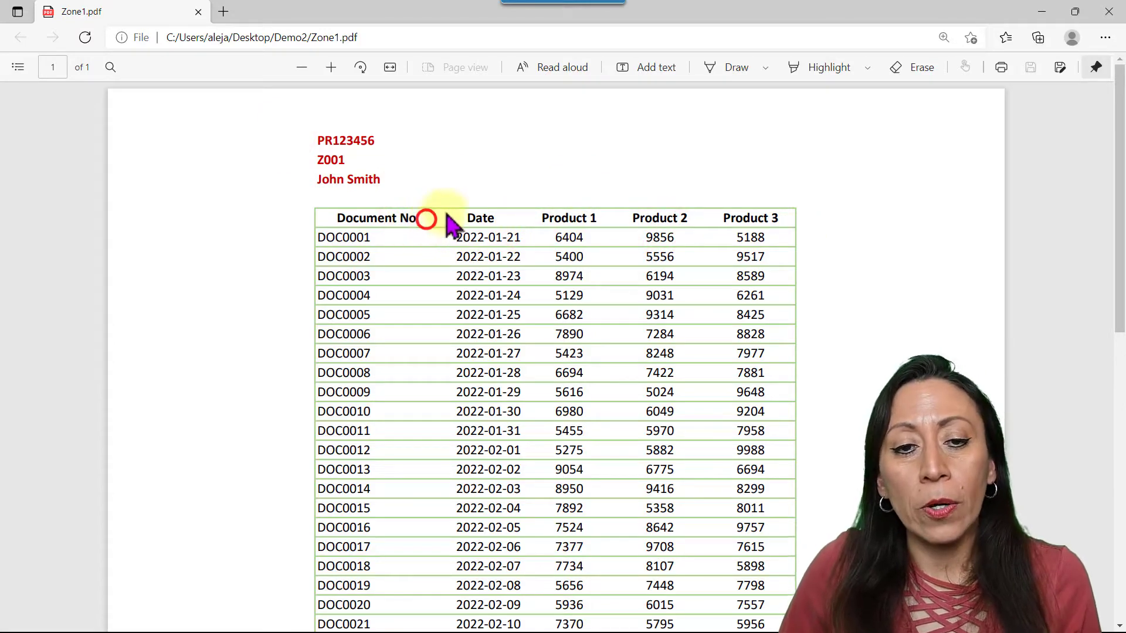
pyautogui.click(472, 214)
pyautogui.click(593, 219)
pyautogui.click(655, 222)
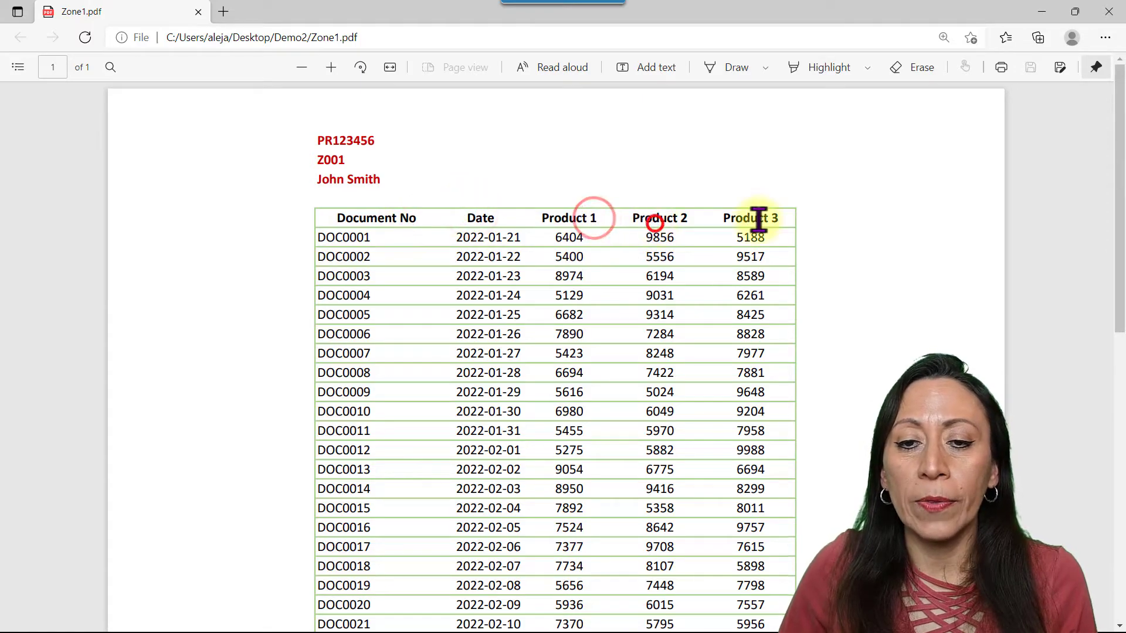
pyautogui.click(784, 214)
pyautogui.scroll(-10, 786, 264)
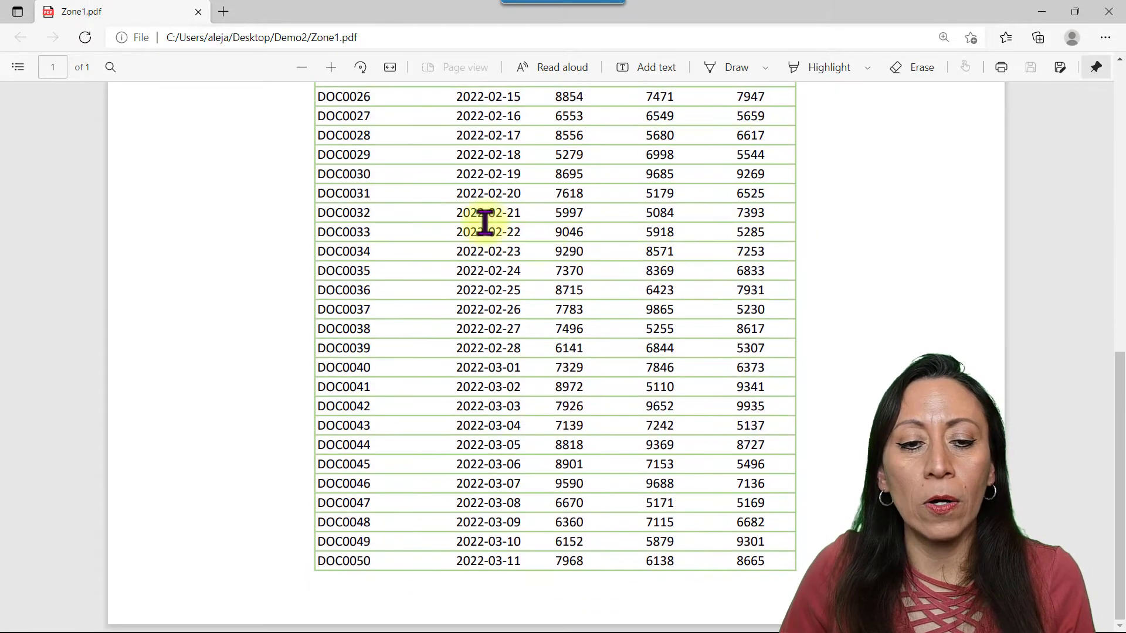
pyautogui.scroll(10, 398, 498)
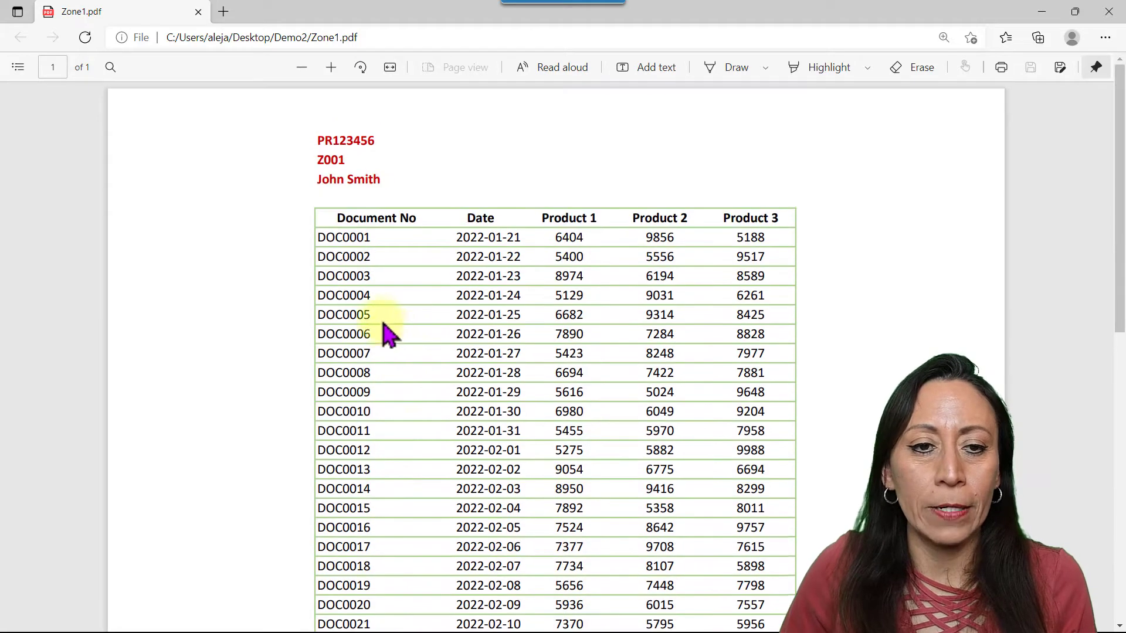
pyautogui.click(397, 184)
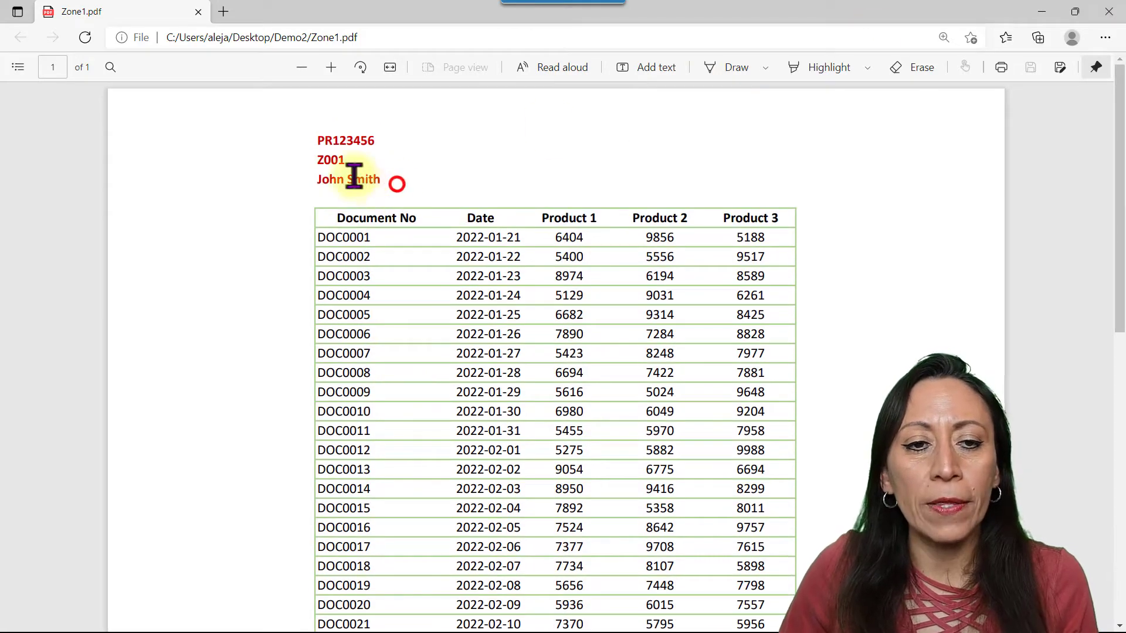
pyautogui.click(354, 256)
pyautogui.click(515, 248)
pyautogui.click(729, 245)
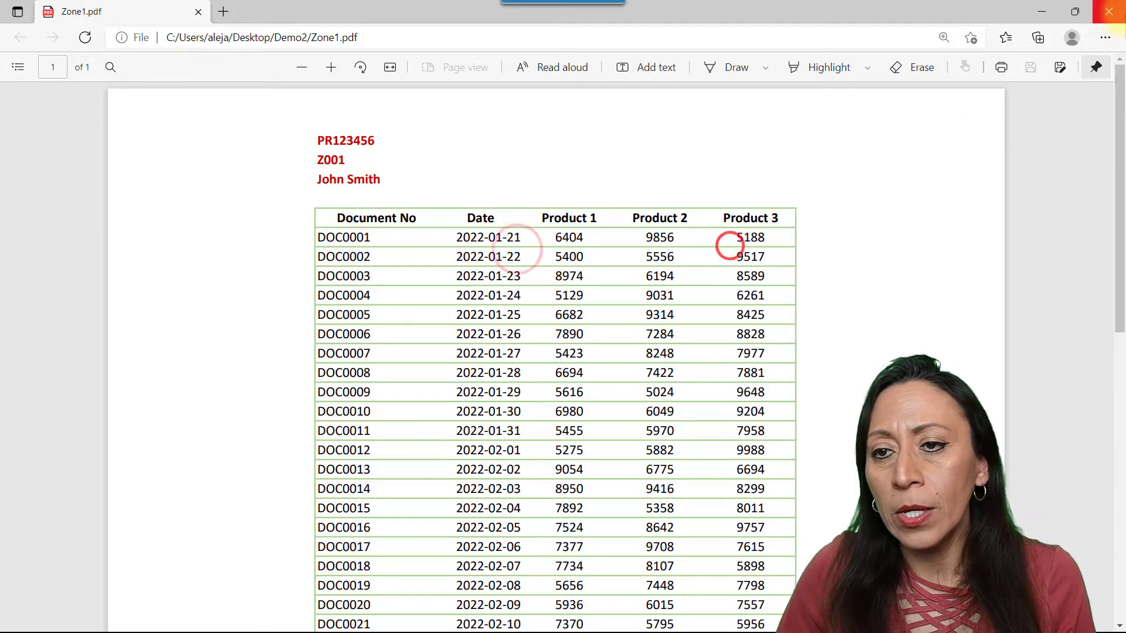
# Close the Zone1 PDF and select cell A1 of the blank worksheet in Excel
pyautogui.click(1110, 17)
pyautogui.click(176, 258)
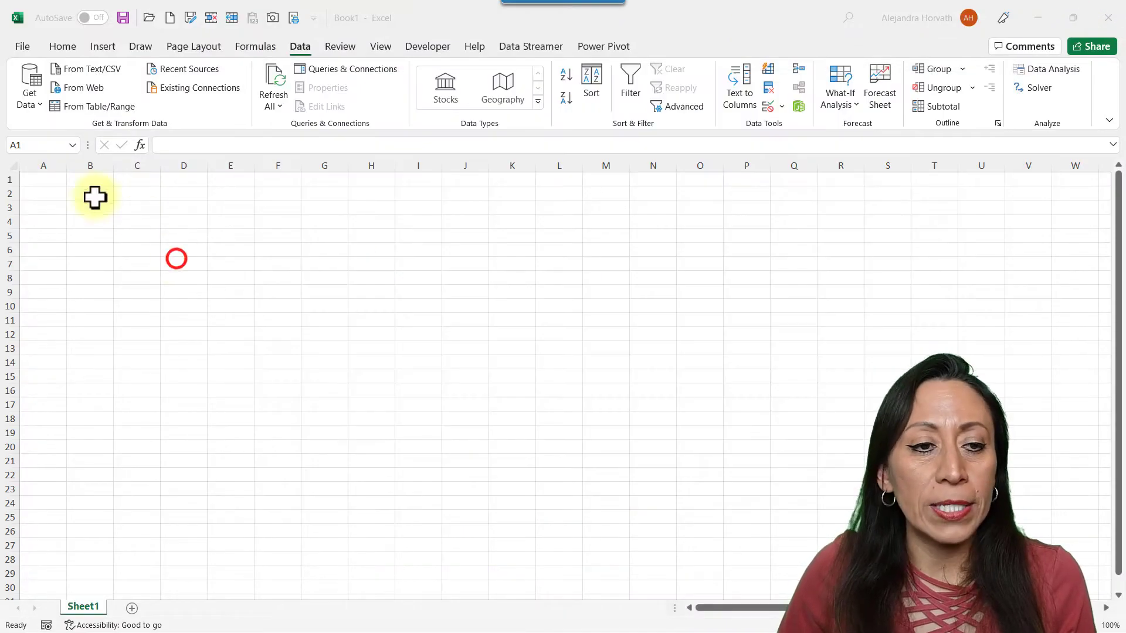
pyautogui.click(56, 177)
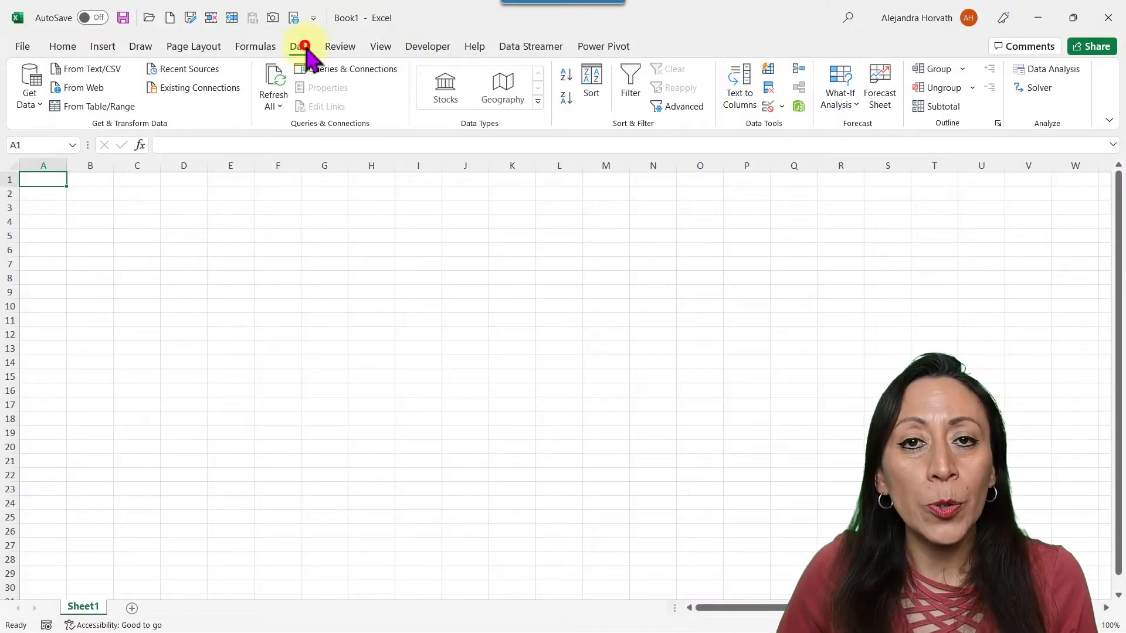
pyautogui.click(29, 94)
pyautogui.click(75, 124)
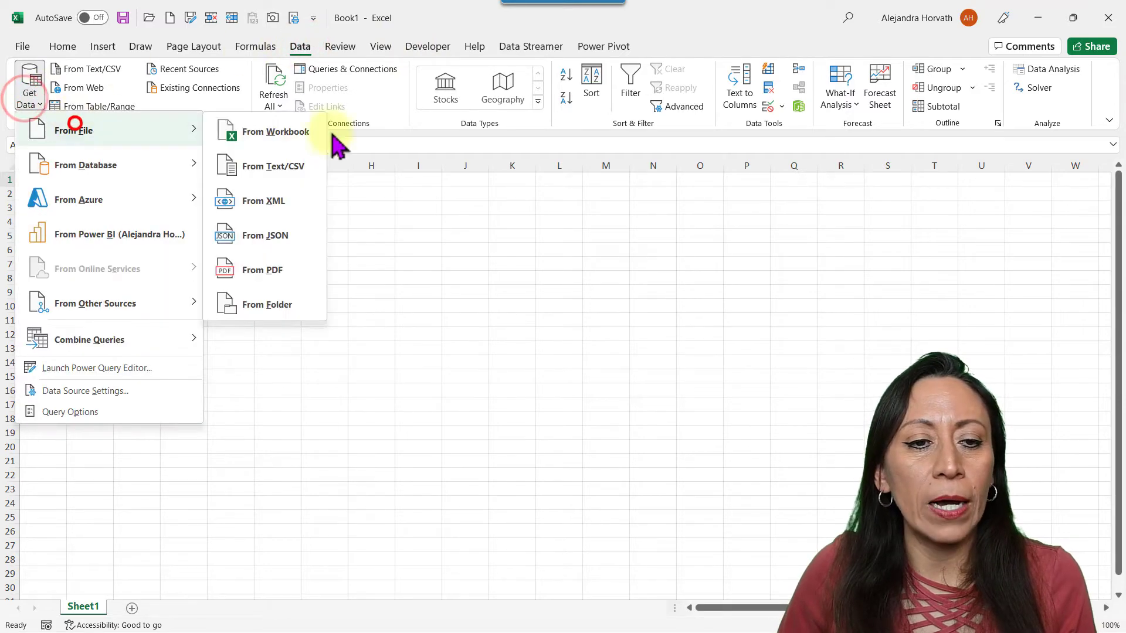
pyautogui.click(311, 273)
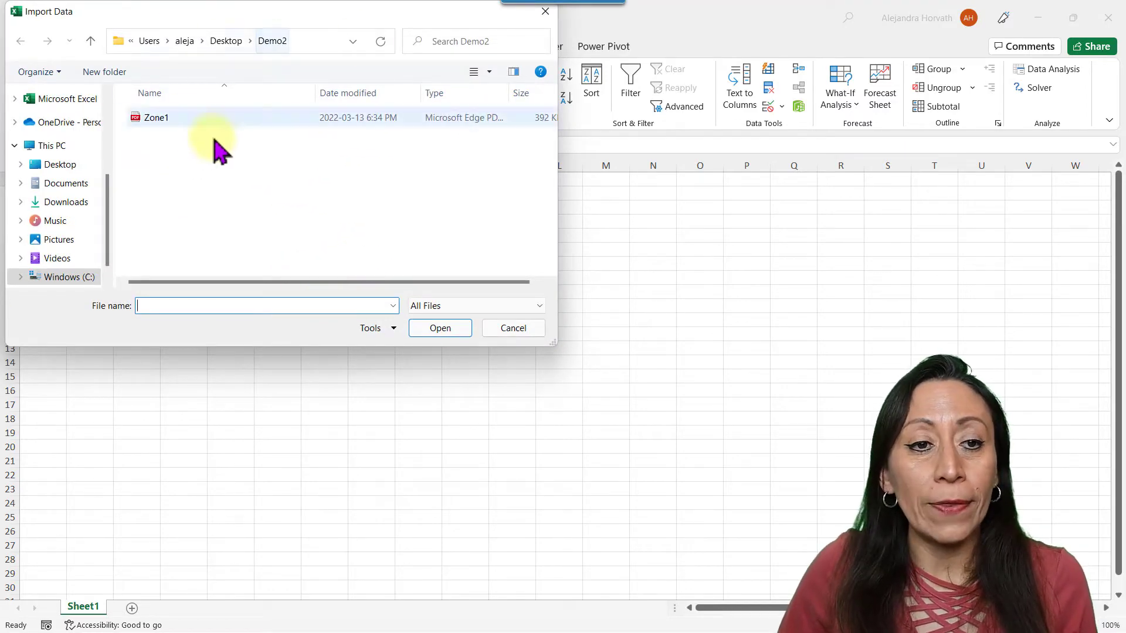
pyautogui.click(237, 152)
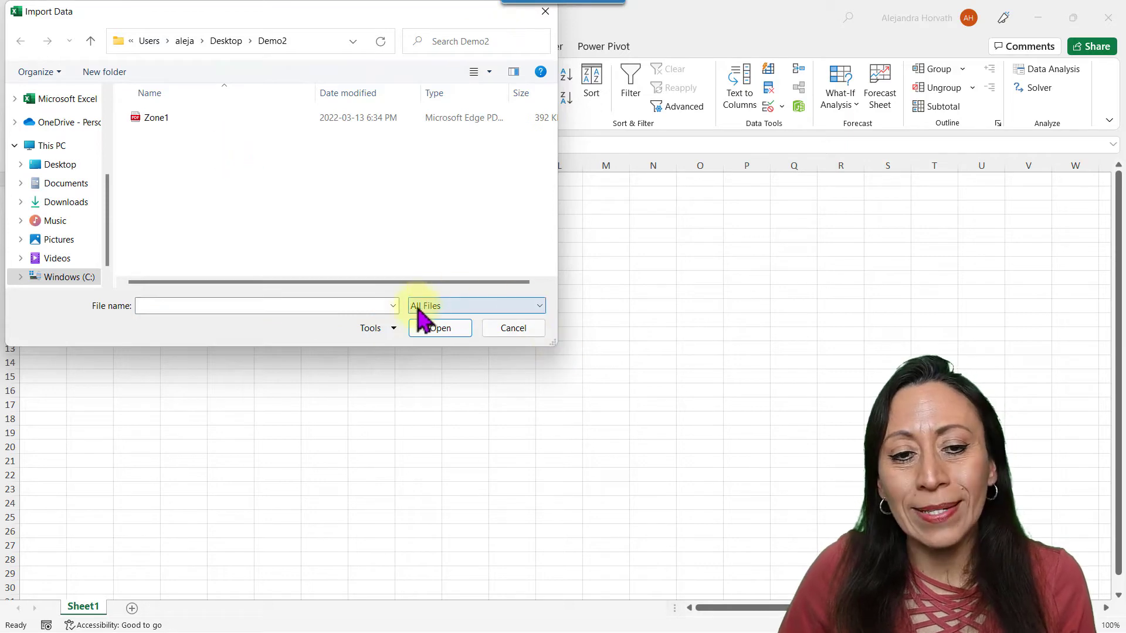
pyautogui.click(294, 173)
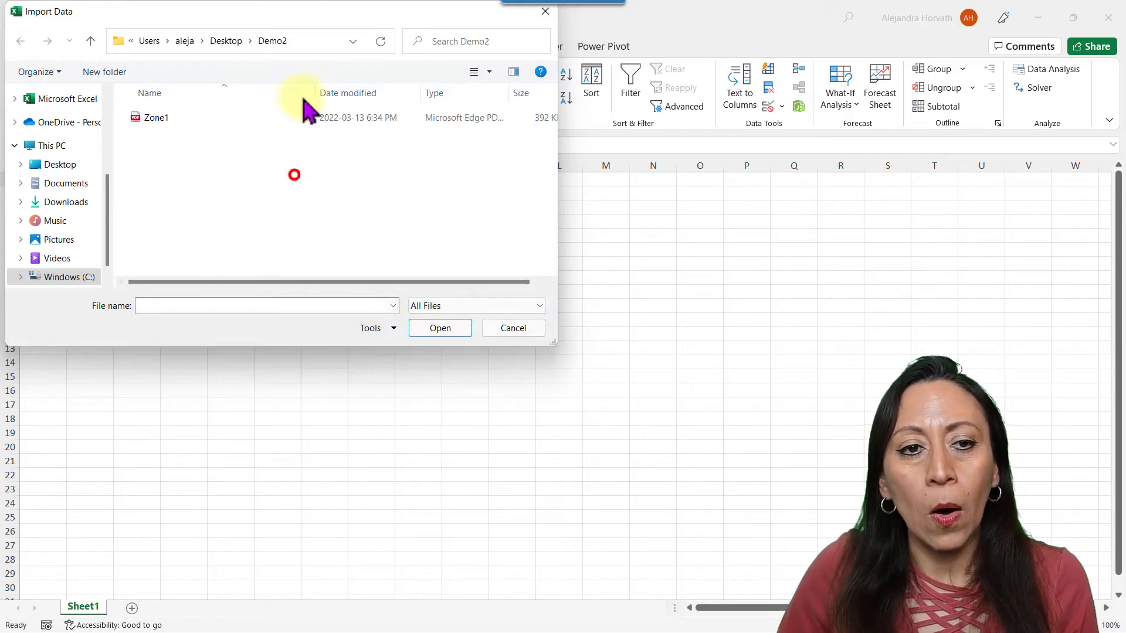
pyautogui.click(197, 134)
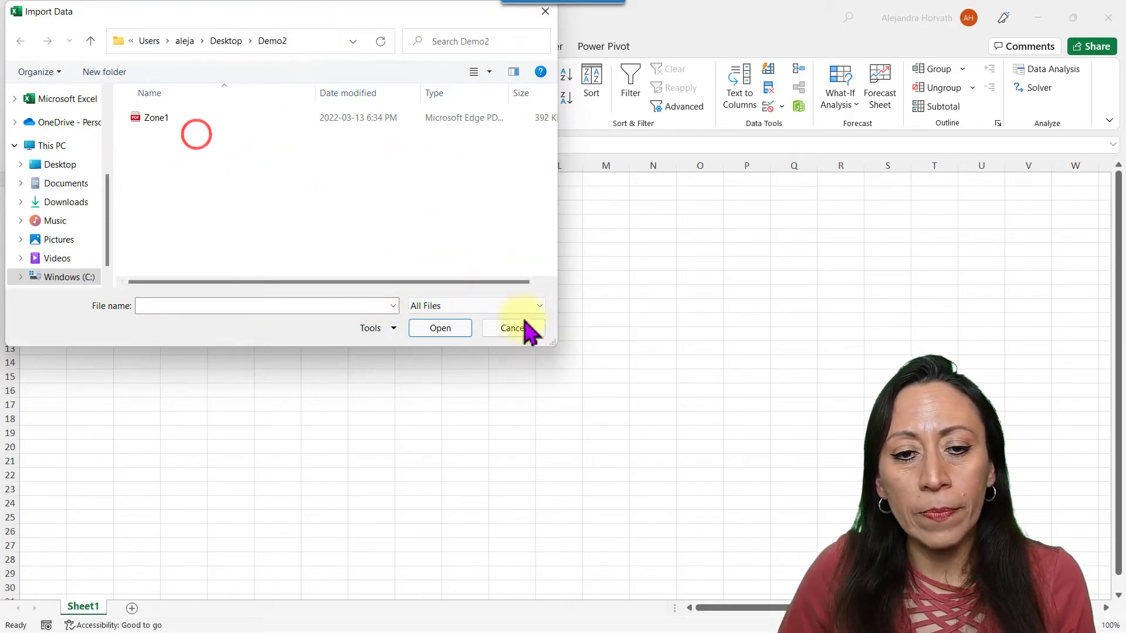
pyautogui.click(539, 306)
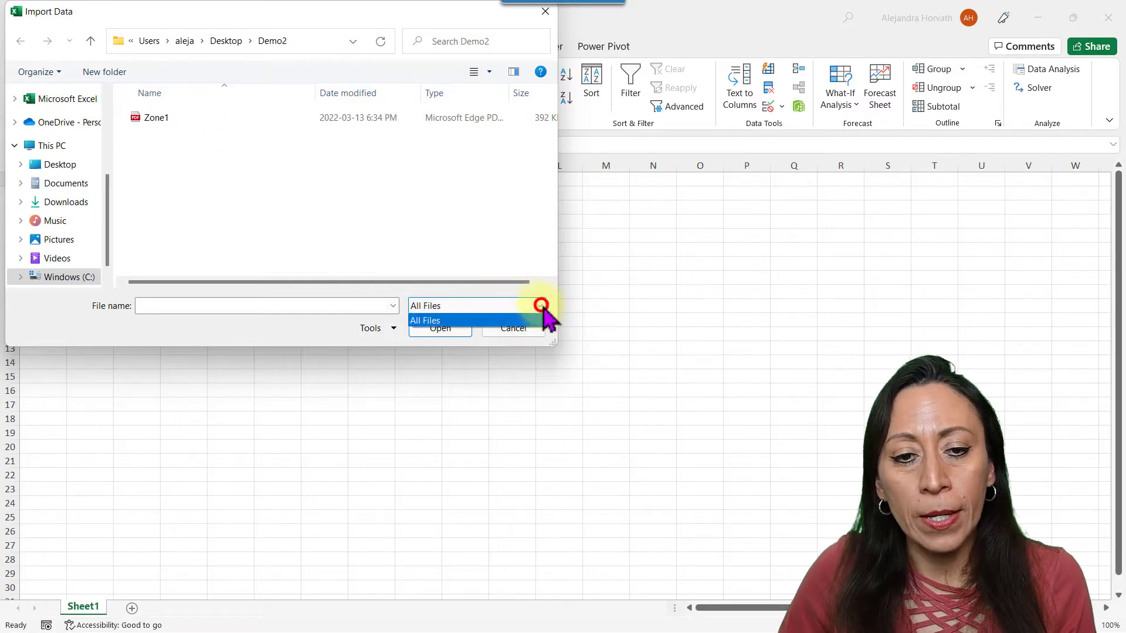
pyautogui.click(482, 317)
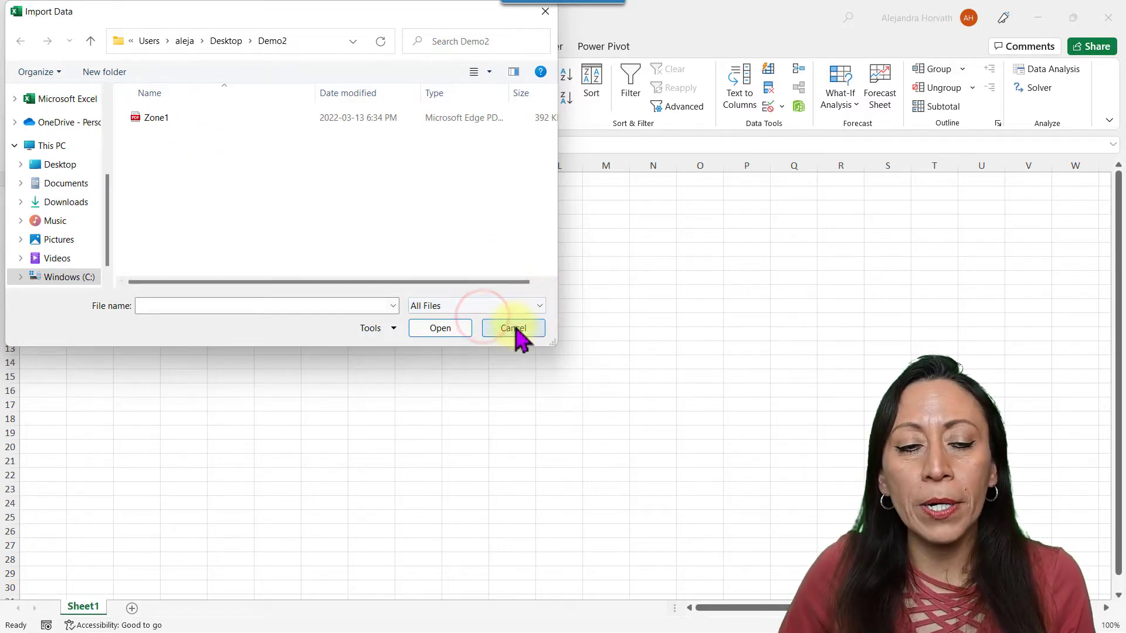
pyautogui.click(513, 326)
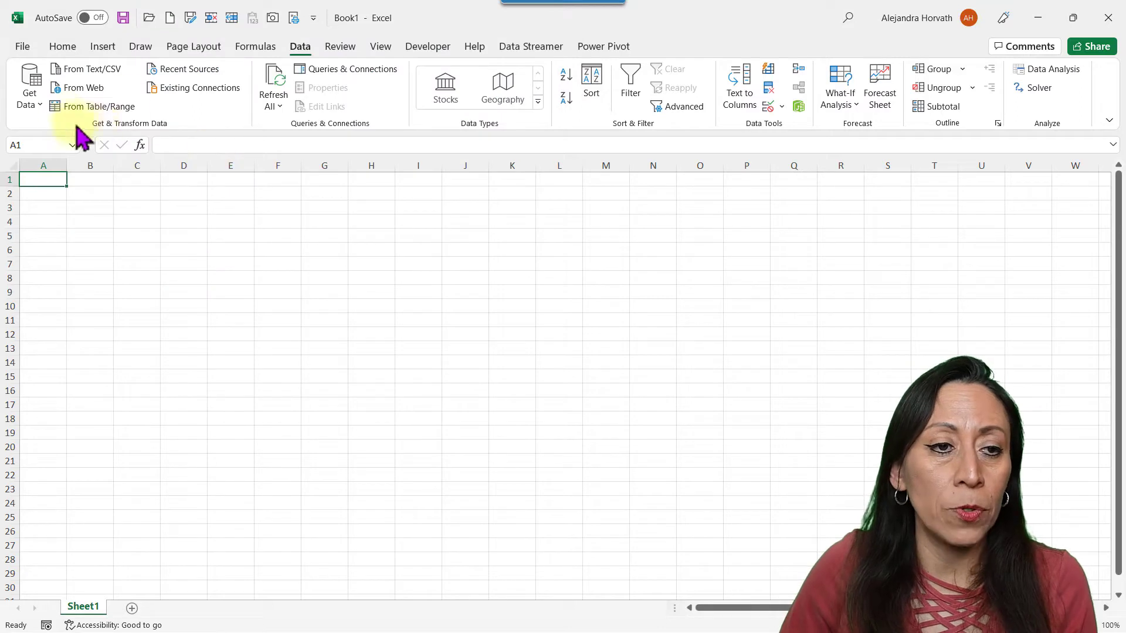
# Start a data import from a workbook file, set the file filter to All Files, and open Zone1 from the Demo2 folder
pyautogui.click(30, 102)
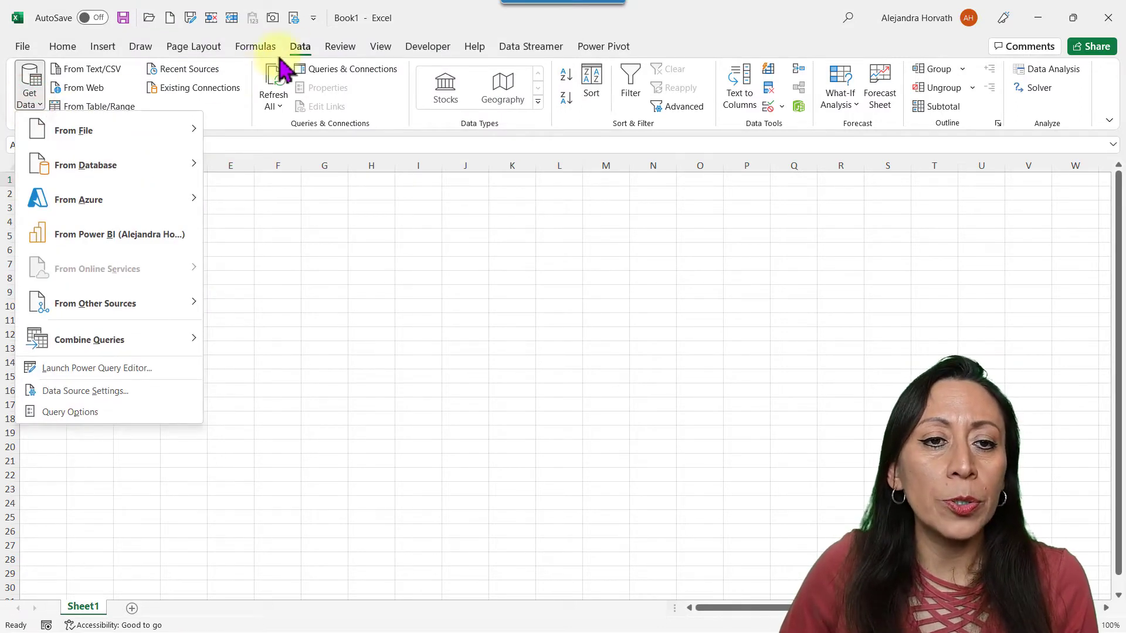
pyautogui.click(299, 45)
pyautogui.click(29, 98)
pyautogui.click(54, 130)
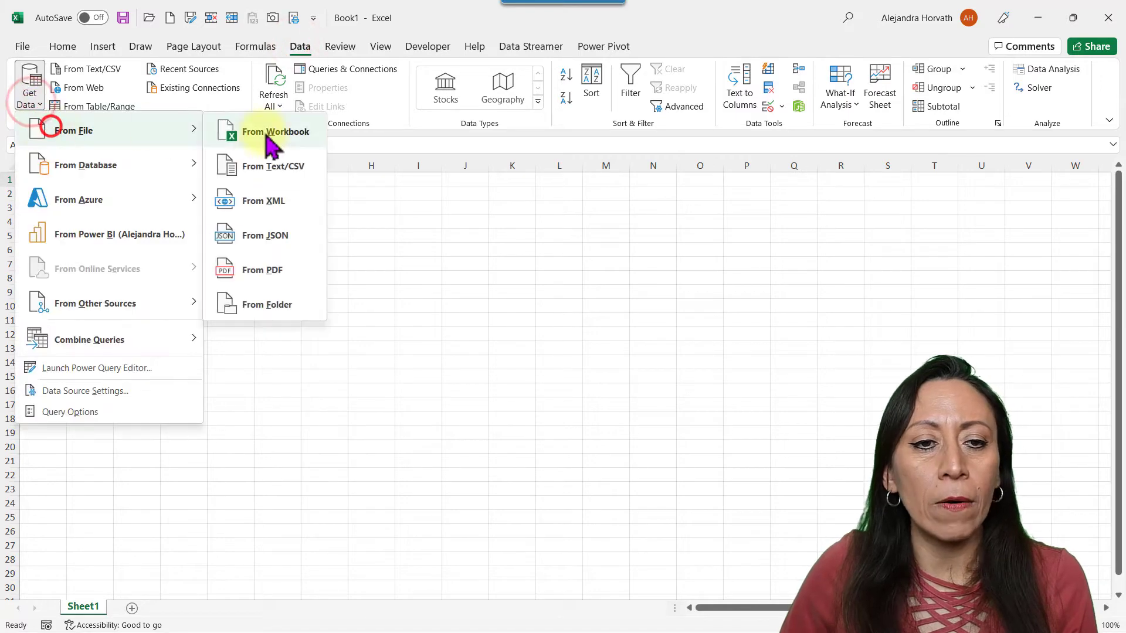
pyautogui.click(258, 130)
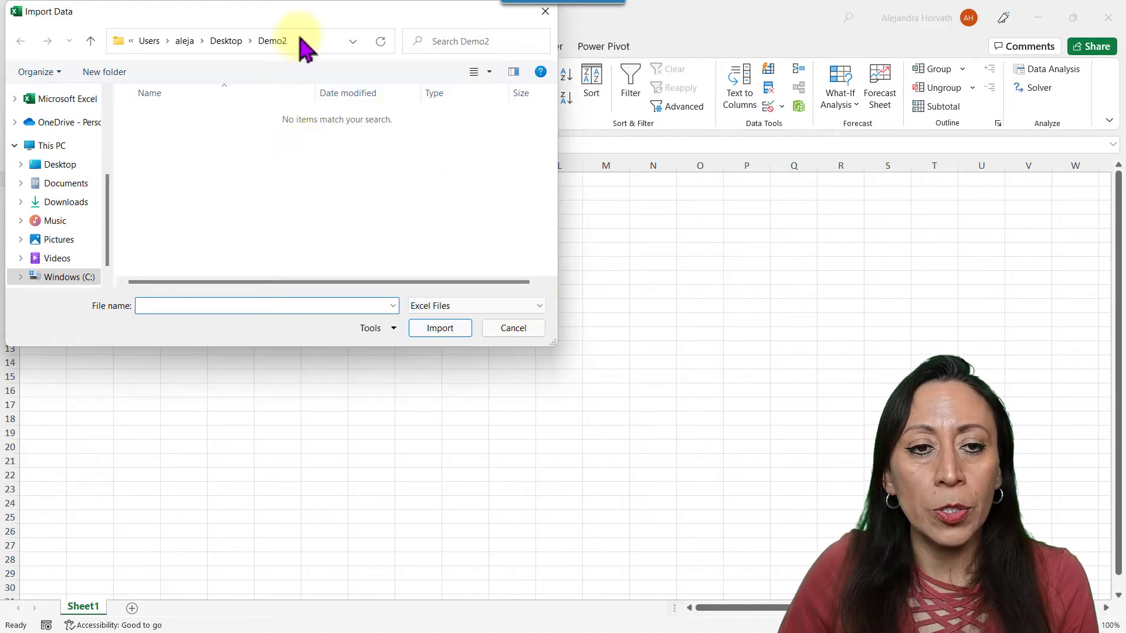
pyautogui.click(271, 189)
pyautogui.click(331, 181)
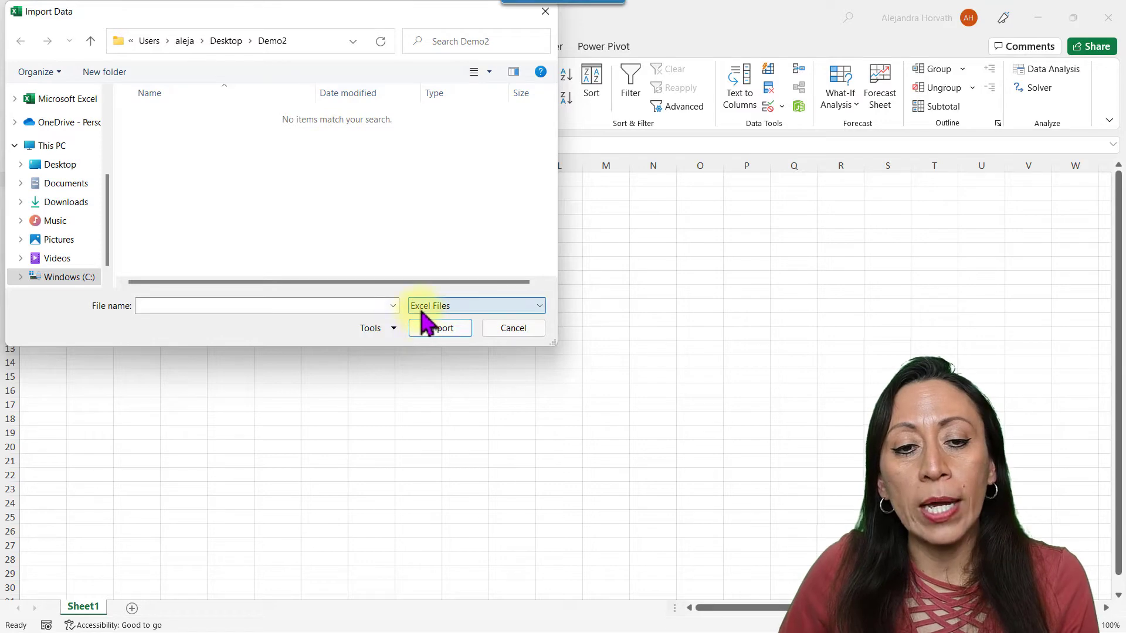
pyautogui.click(539, 306)
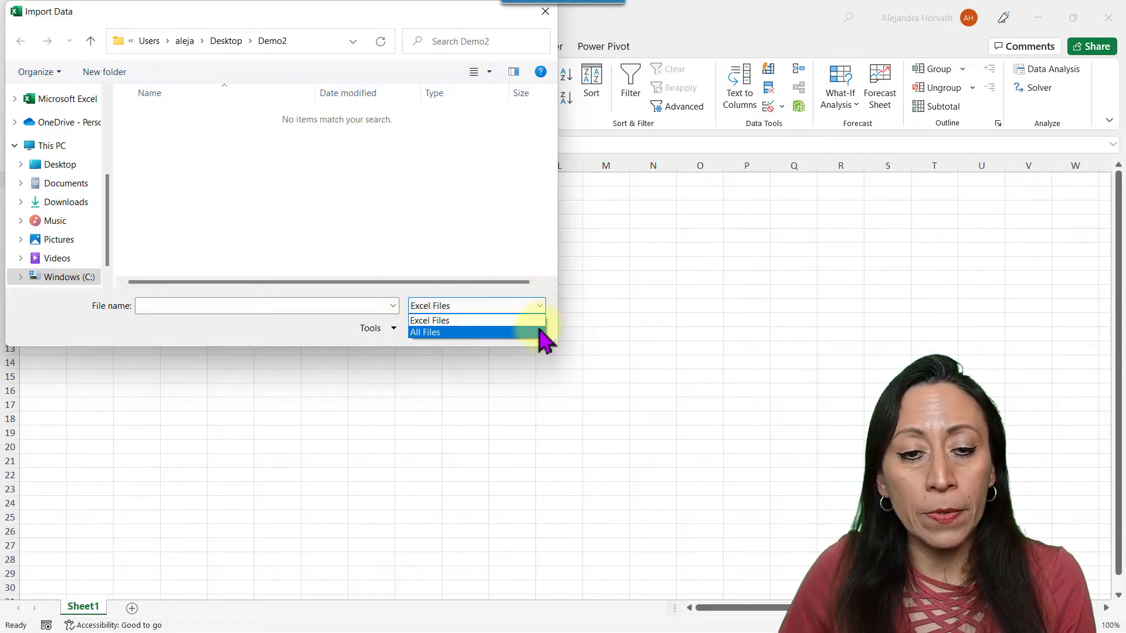
pyautogui.click(524, 332)
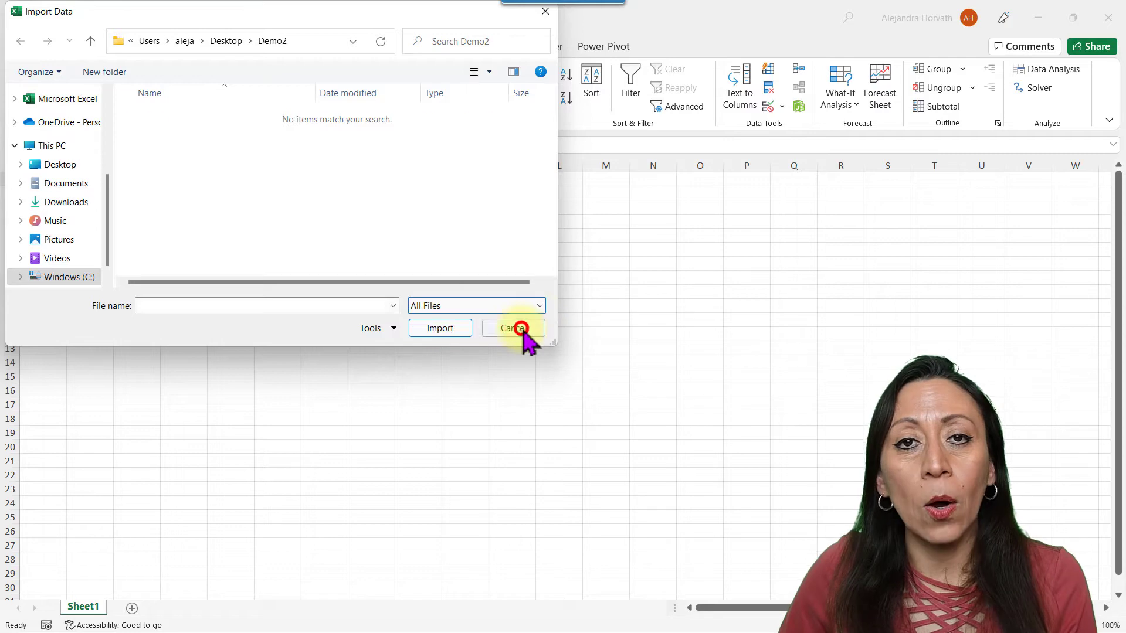
pyautogui.click(219, 146)
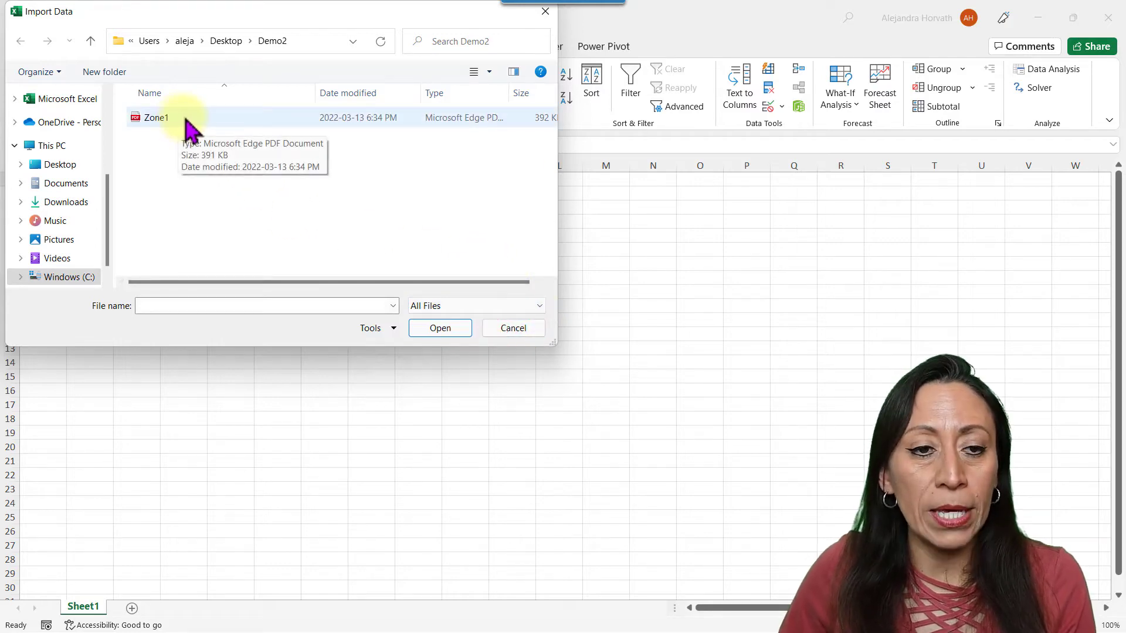
pyautogui.doubleClick(193, 119)
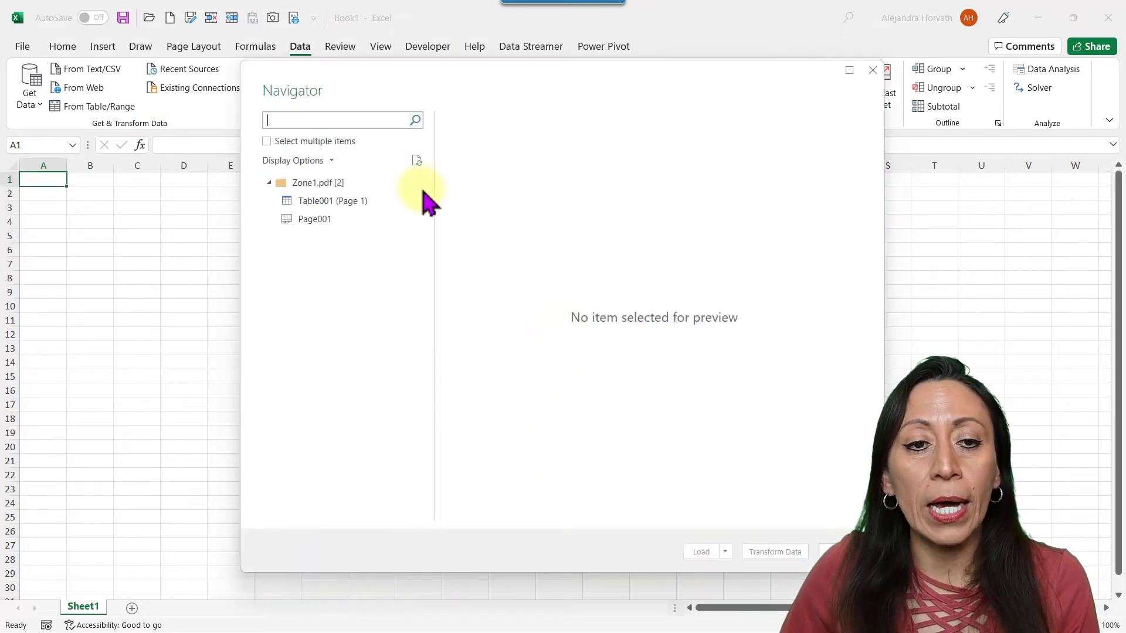
# Preview Table001 (Page 1) of Zone1.pdf and check its rows and columns
pyautogui.click(354, 182)
pyautogui.click(331, 203)
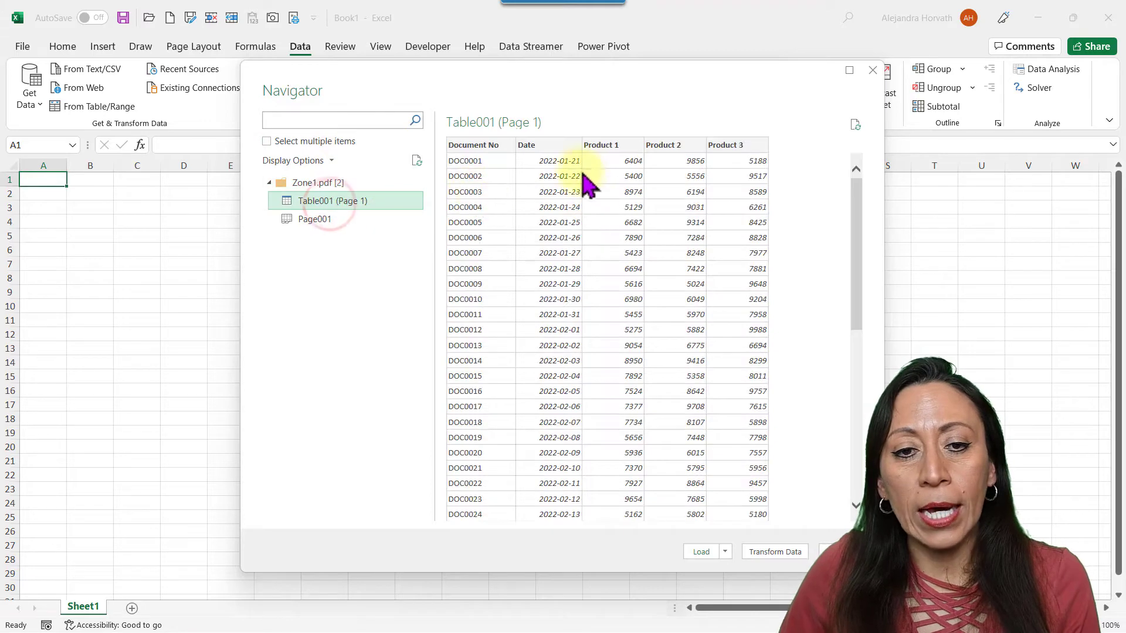
pyautogui.scroll(-3, 569, 190)
pyautogui.scroll(3, 516, 350)
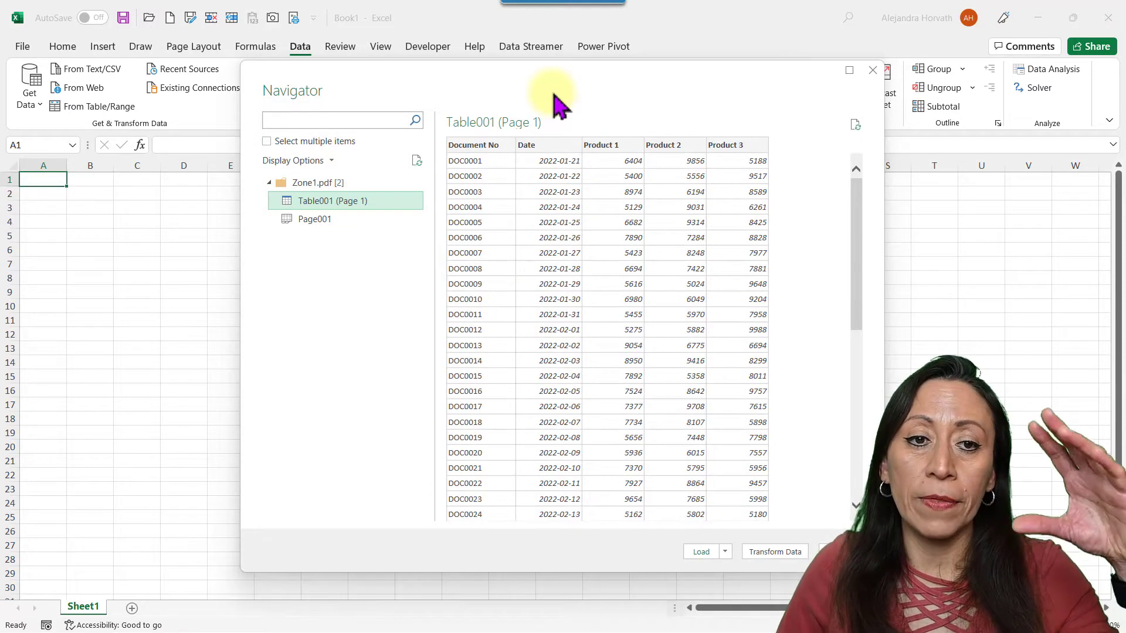
# Select Page001 of Zone1.pdf as the import source and open it for transformation in the Power Query Editor
pyautogui.click(305, 222)
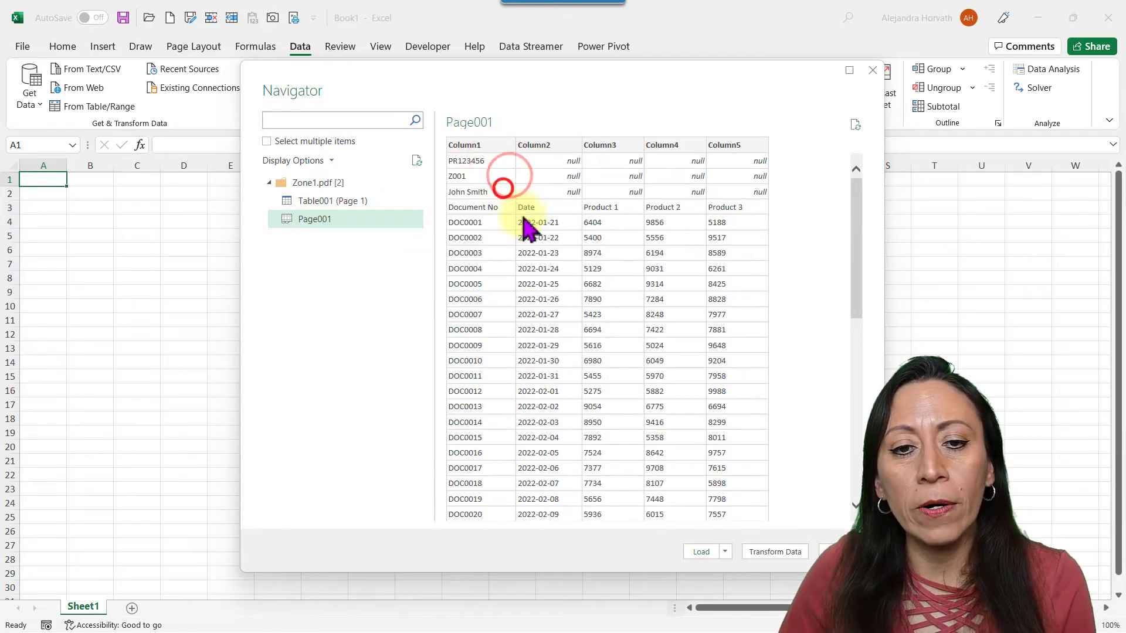
pyautogui.scroll(-9, 522, 226)
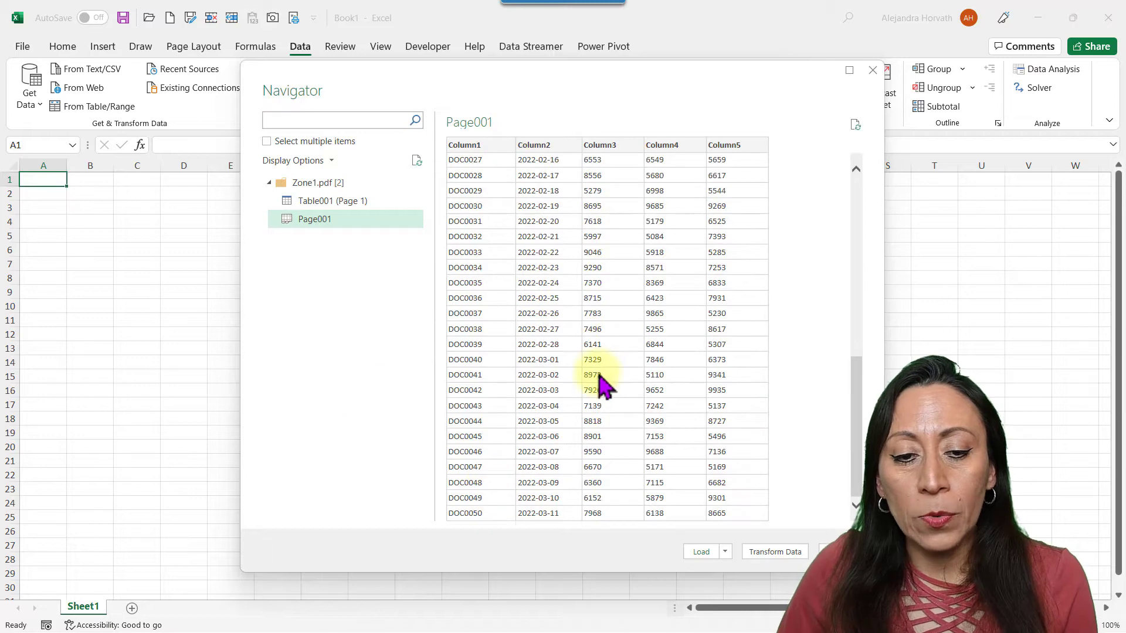
pyautogui.click(790, 554)
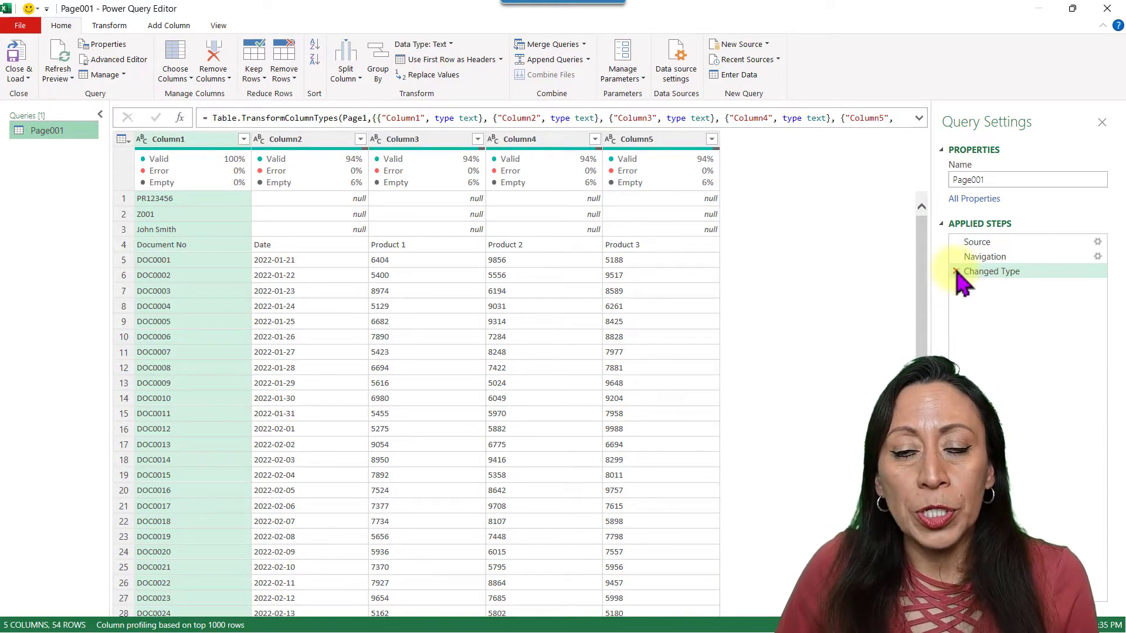
# Delete the Changed Type step from the Page001 query, keeping Navigation as the selected step
pyautogui.click(956, 272)
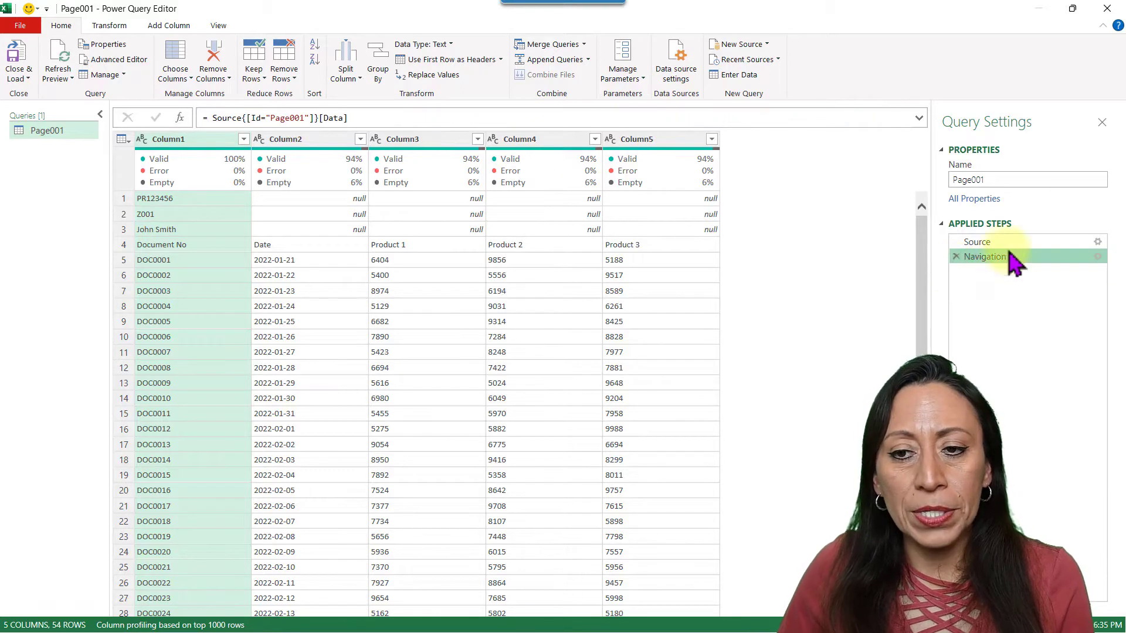
pyautogui.click(1029, 257)
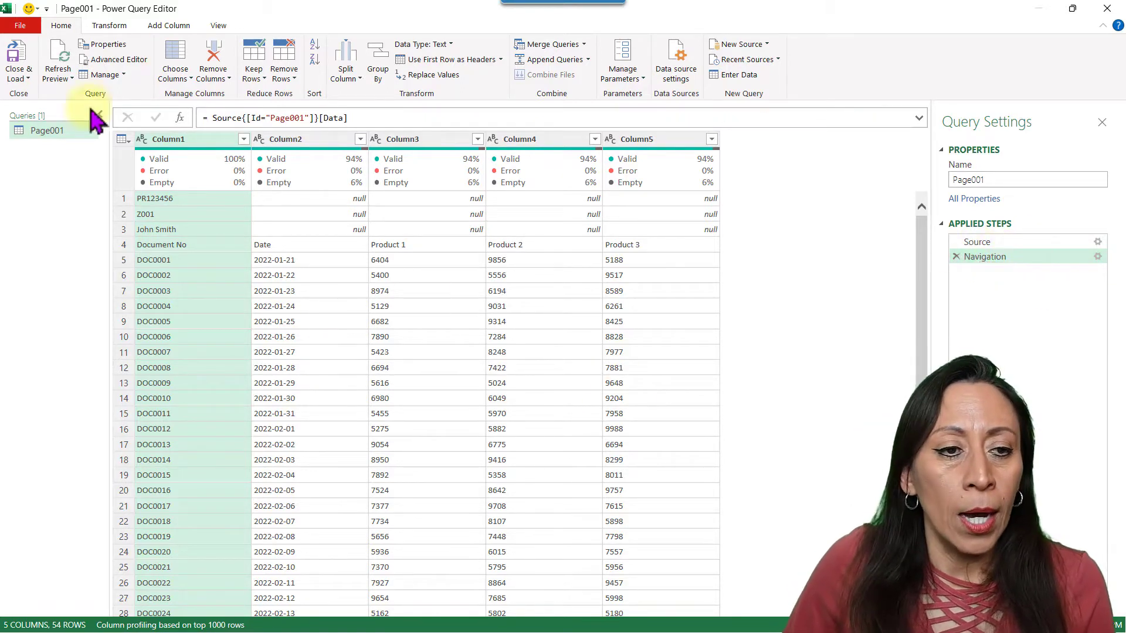
# Duplicate the Page001 query and rename the original query as AllDocuments
pyautogui.rightClick(53, 137)
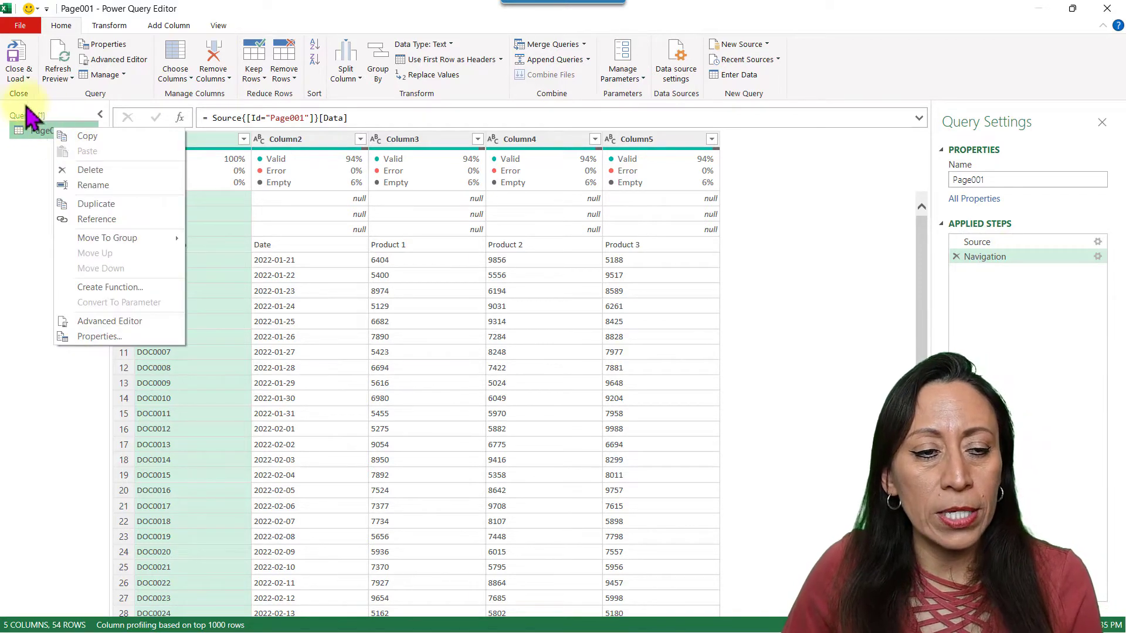
pyautogui.click(101, 204)
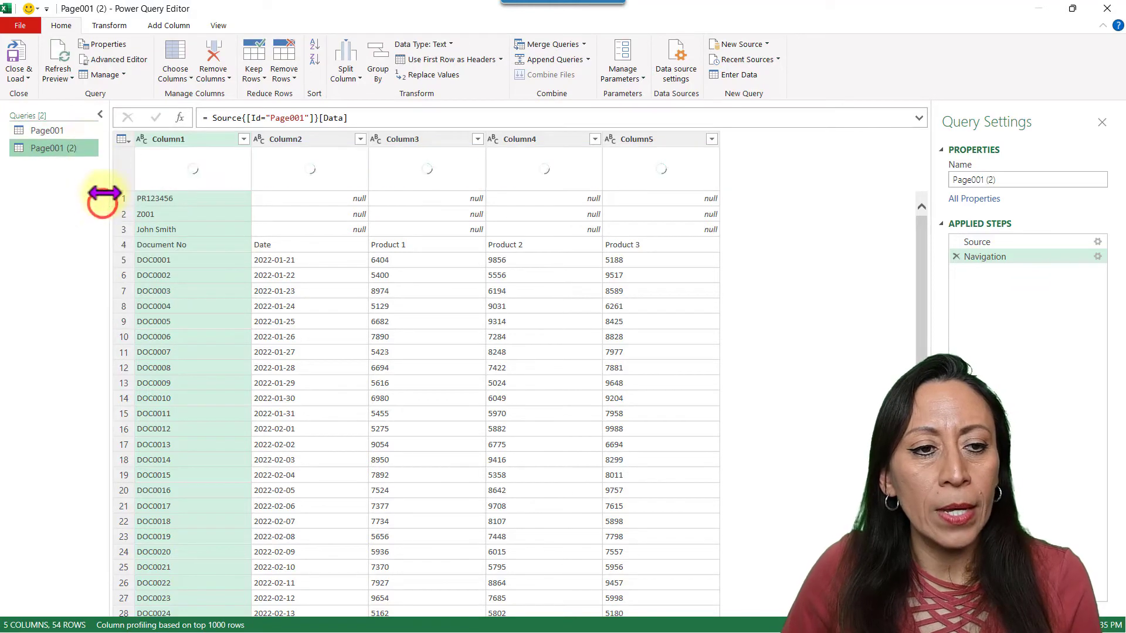
pyautogui.click(85, 130)
pyautogui.click(85, 130)
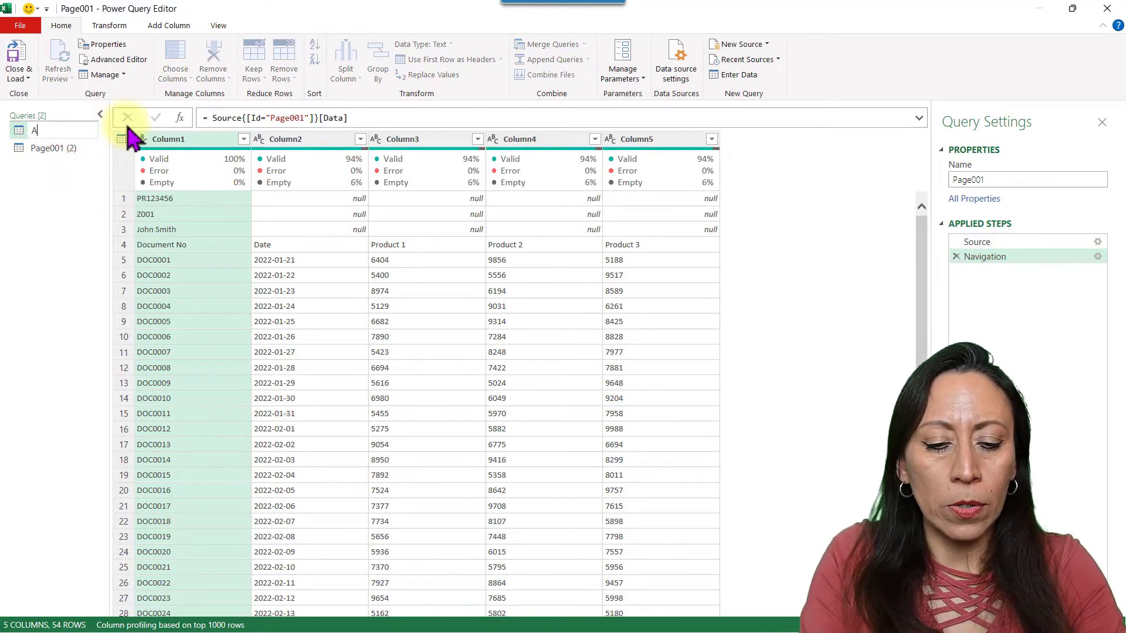
pyautogui.write('AllDocuments')
pyautogui.press('Return')
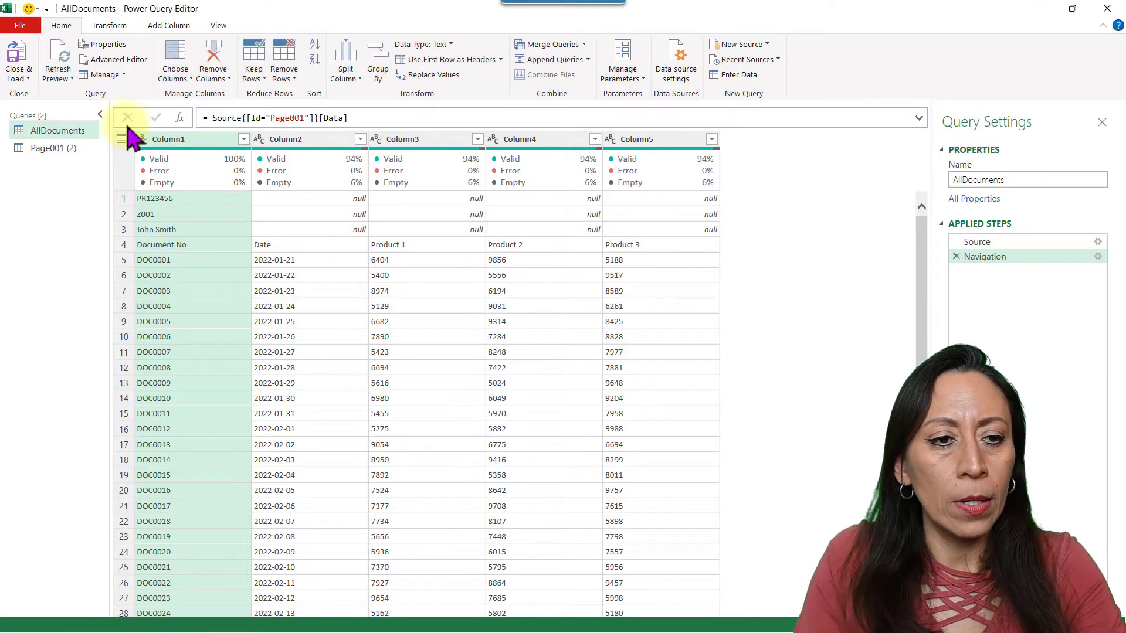
# Rename the duplicated query Page001 (2) as ItemsToKeep
pyautogui.click(70, 148)
pyautogui.click(71, 149)
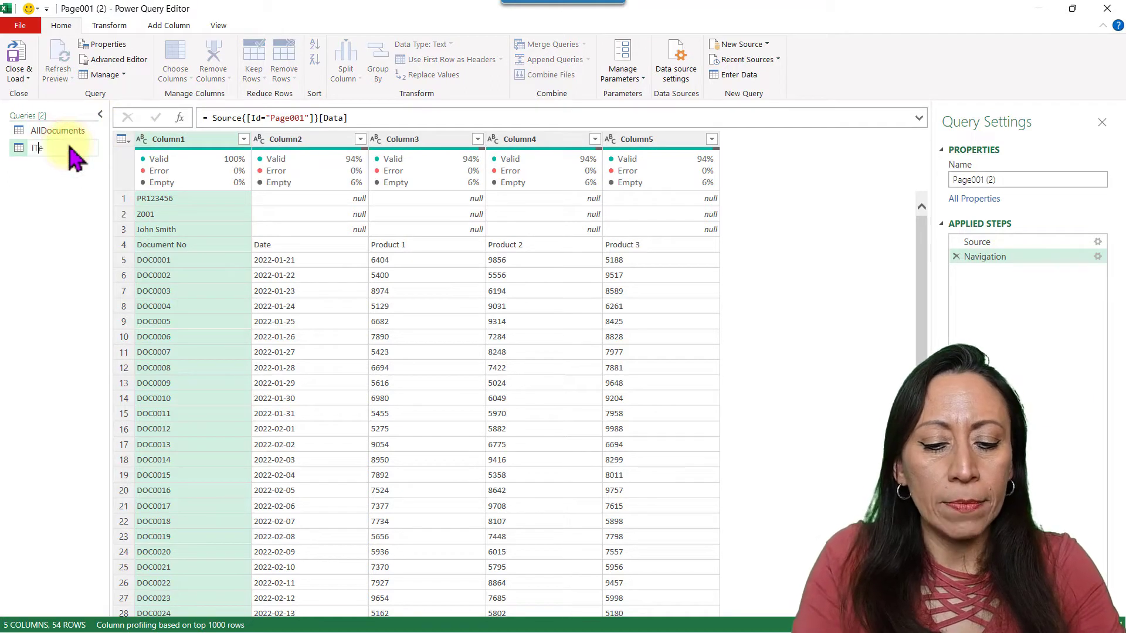
pyautogui.write('ItemsToKeep')
pyautogui.press('Return')
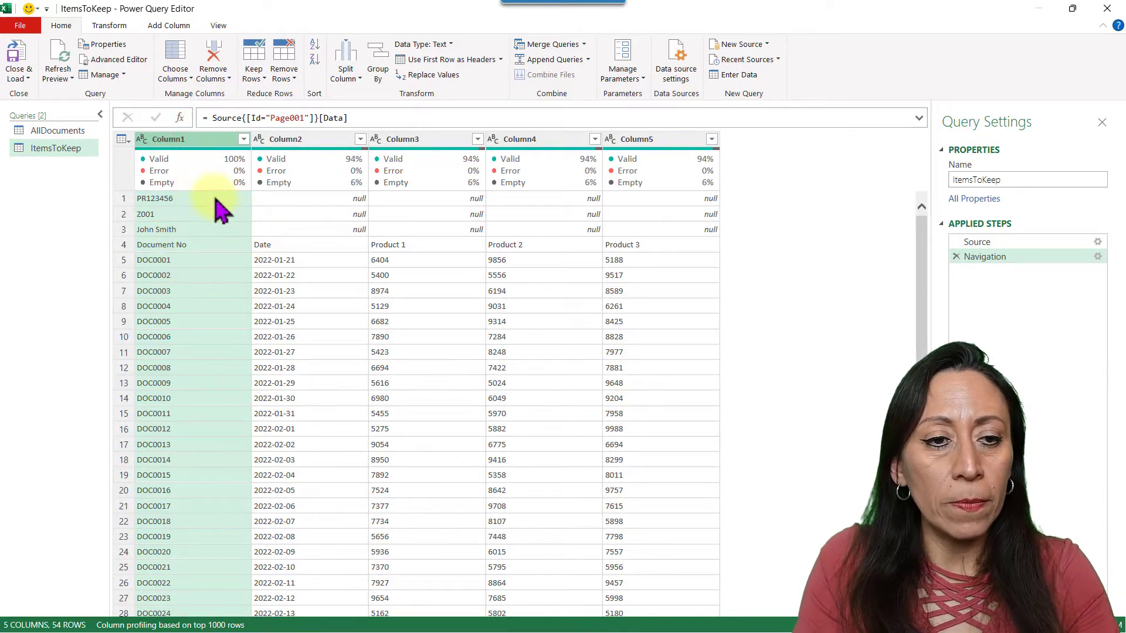
# Examine the first three values of Column1 and the column's data type in the ItemsToKeep query
pyautogui.click(178, 138)
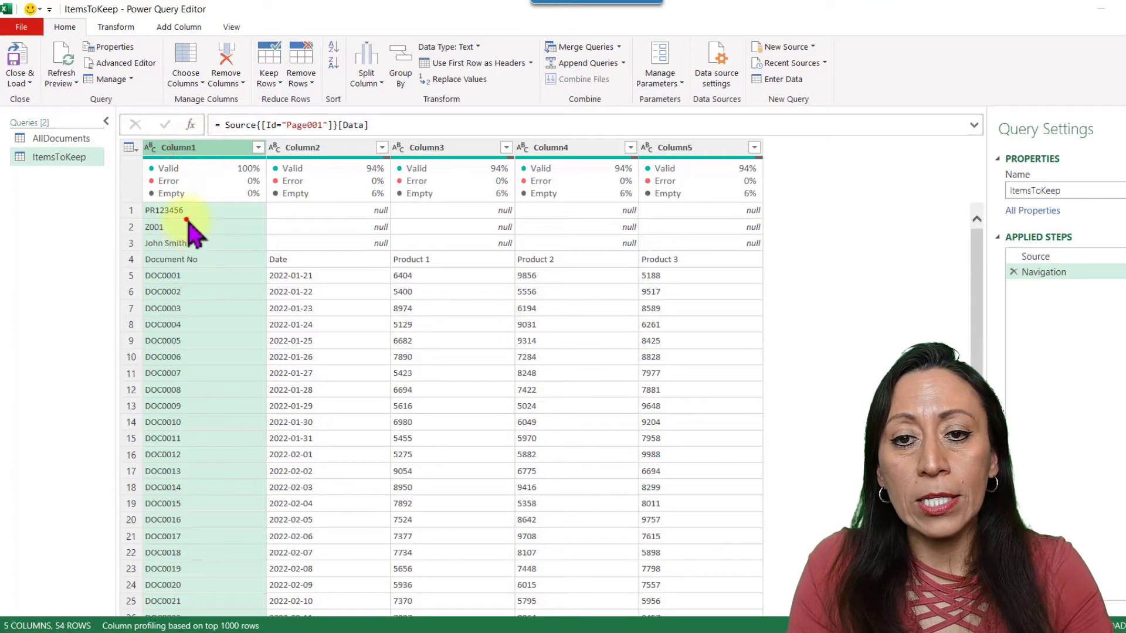
pyautogui.click(188, 226)
pyautogui.click(192, 210)
pyautogui.click(198, 242)
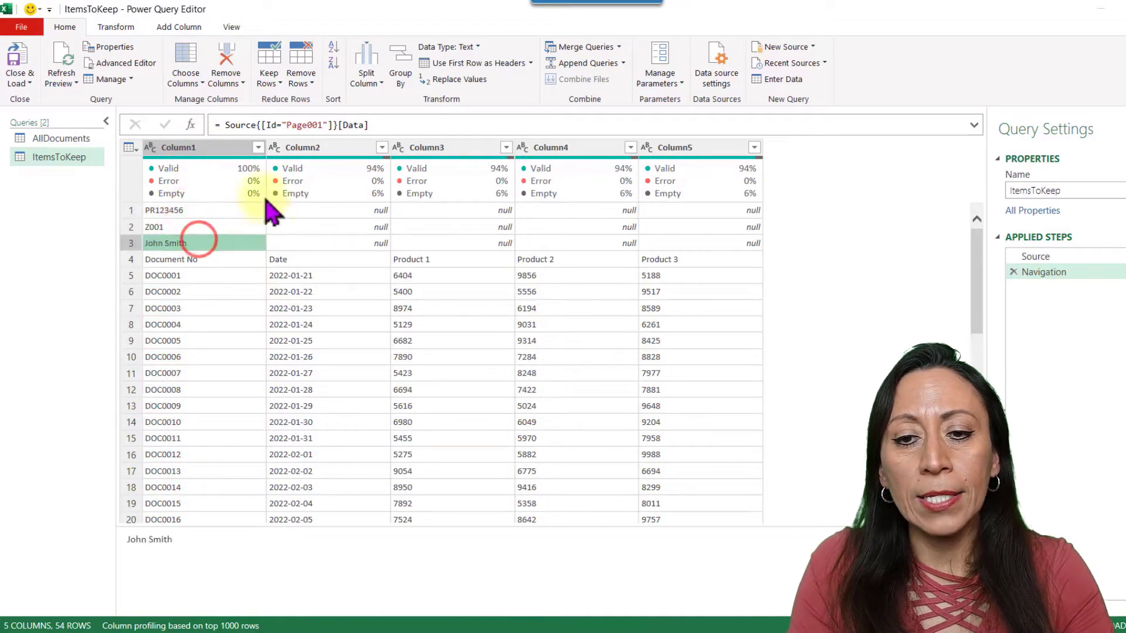
pyautogui.click(151, 148)
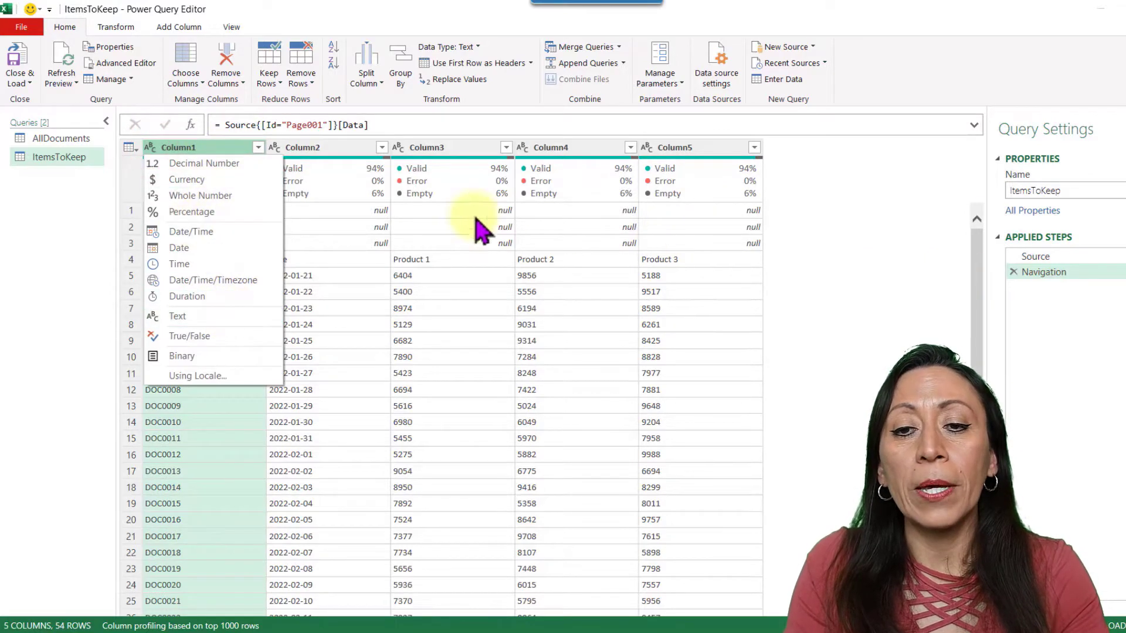
pyautogui.click(879, 230)
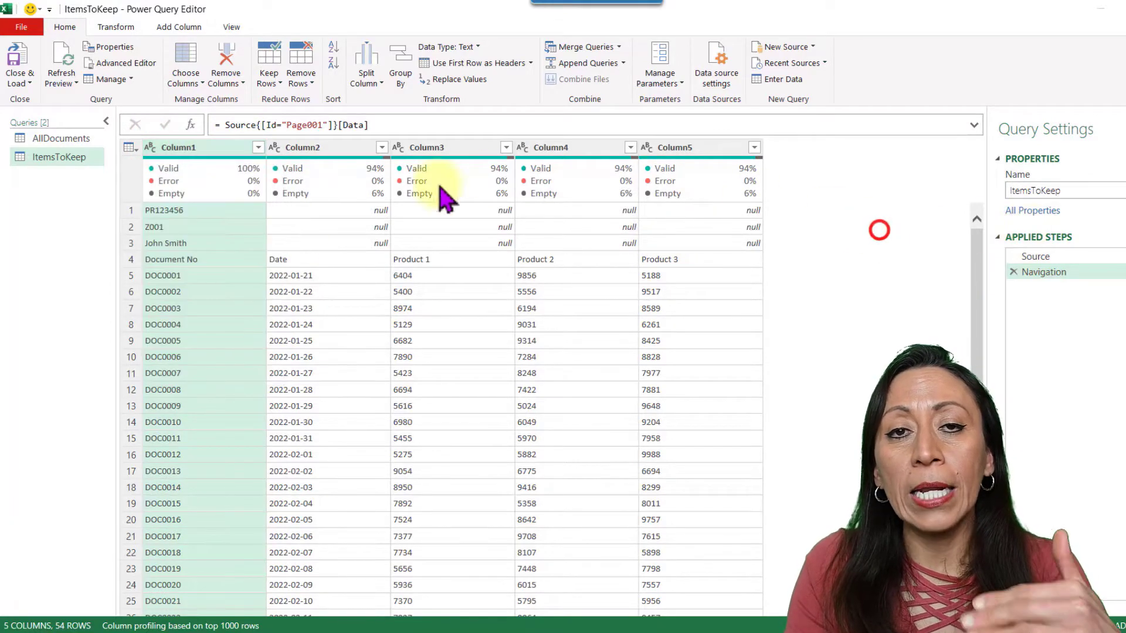
pyautogui.click(250, 212)
pyautogui.click(251, 228)
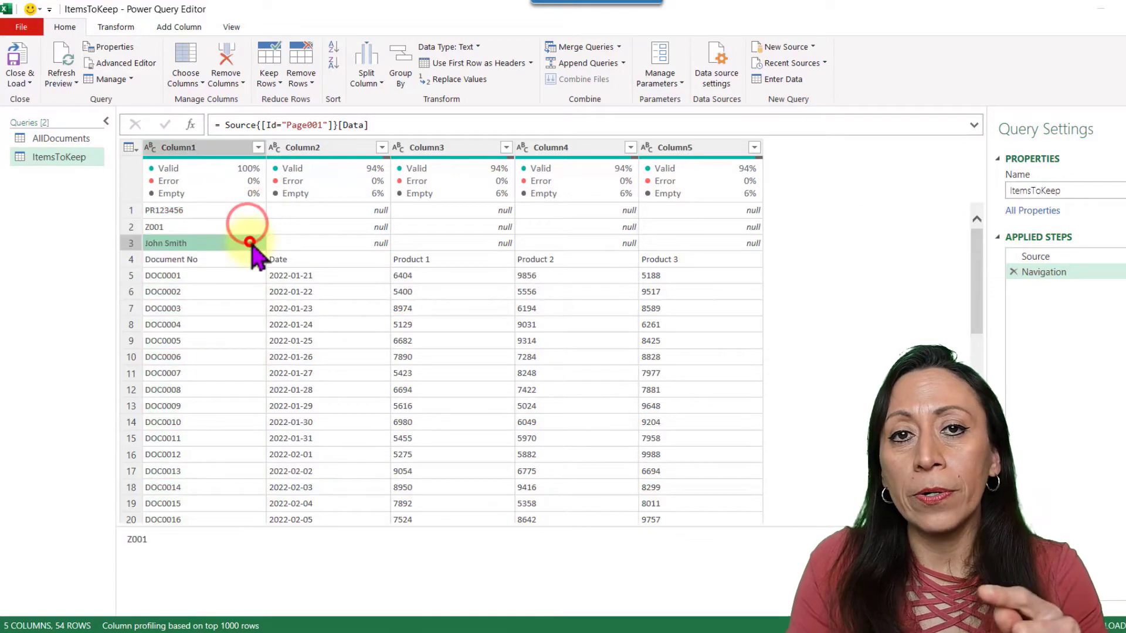
pyautogui.click(249, 242)
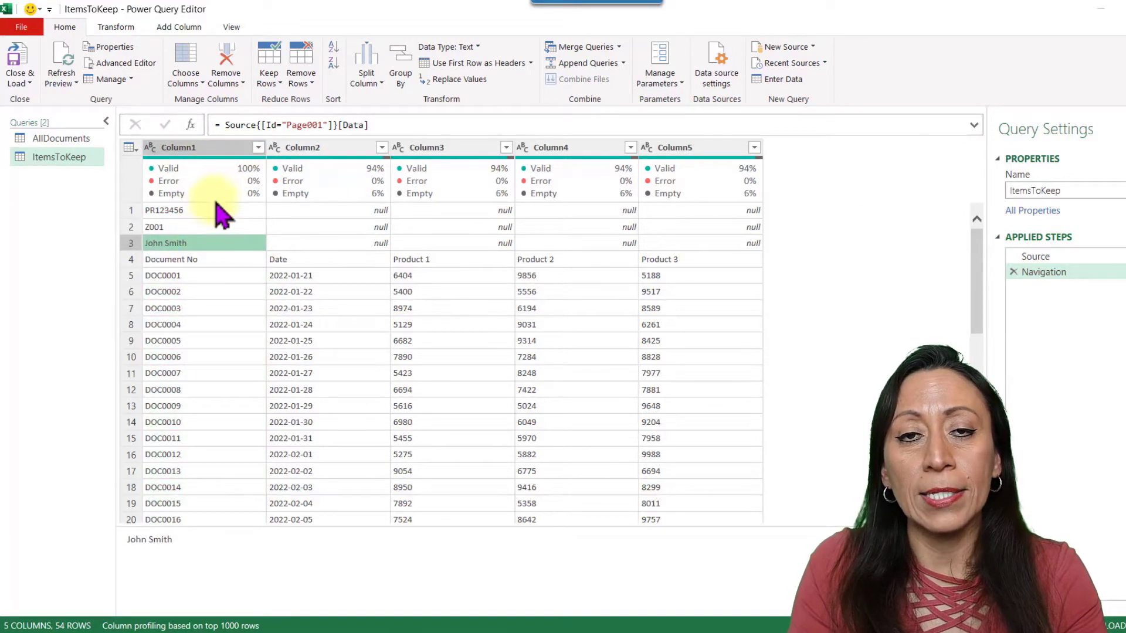
pyautogui.moveTo(221, 209)
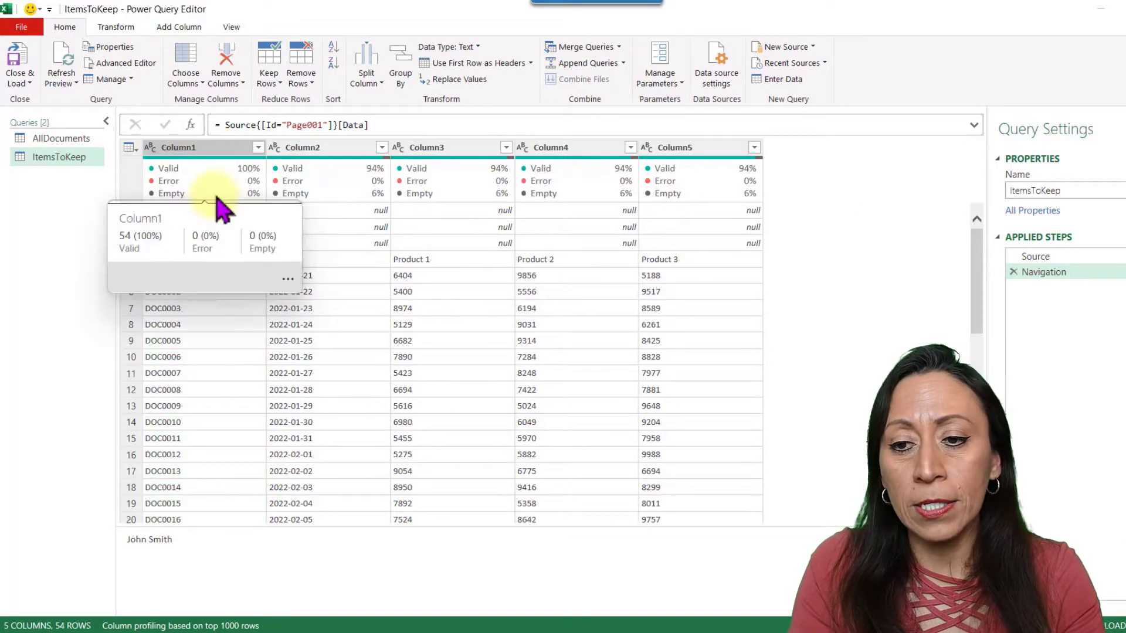
# Drill down into Column1 of the ItemsToKeep query to turn it into a list
pyautogui.click(174, 148)
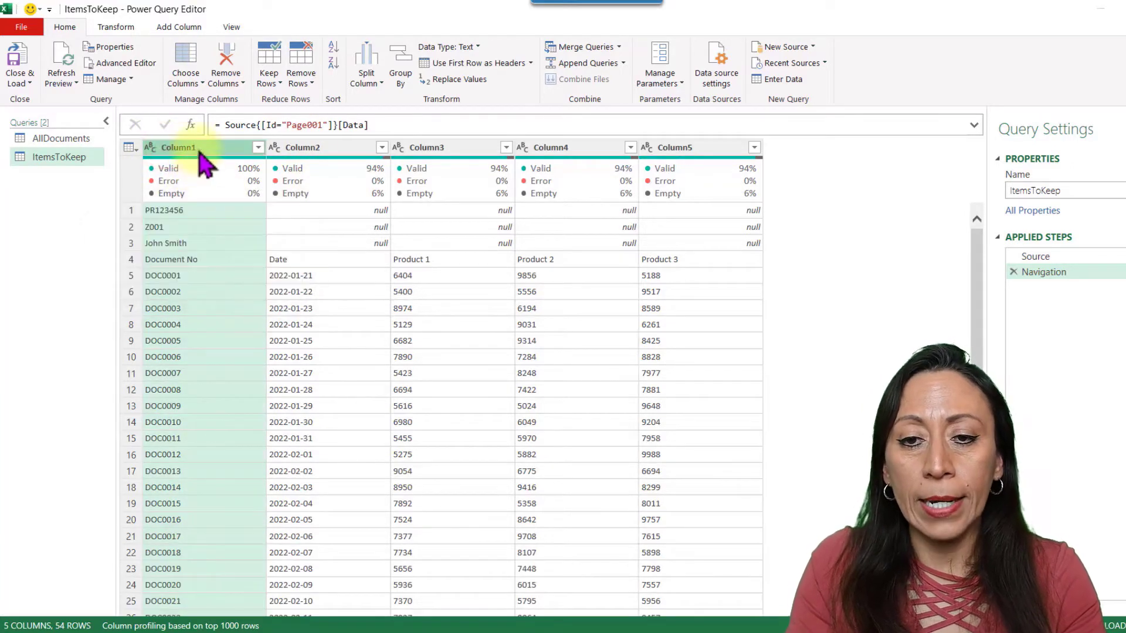
pyautogui.rightClick(199, 153)
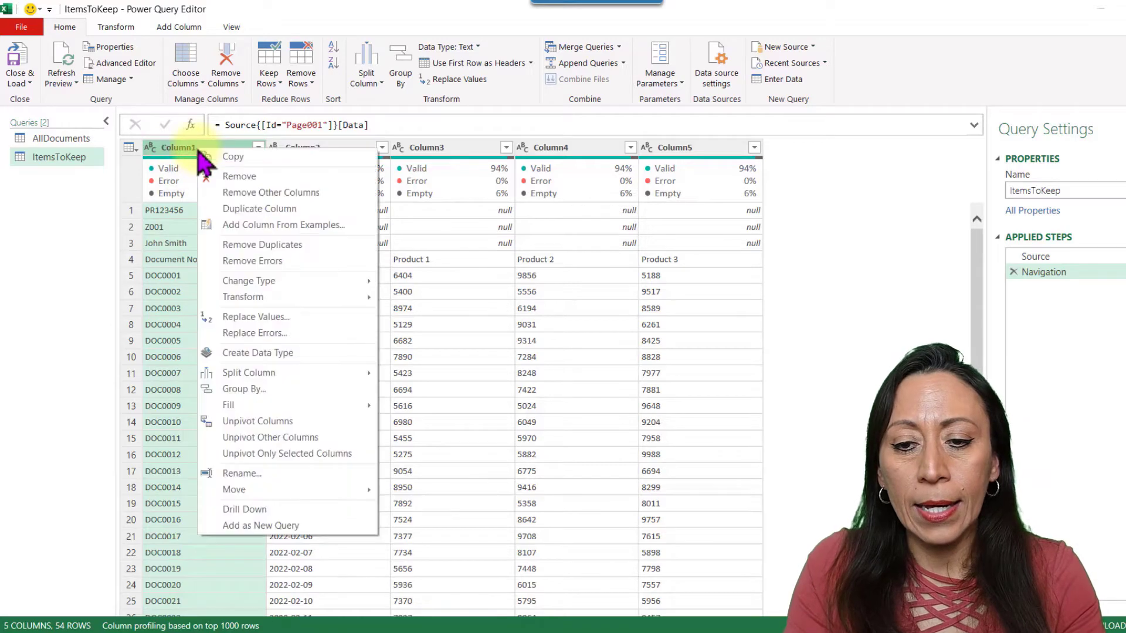
pyautogui.click(273, 510)
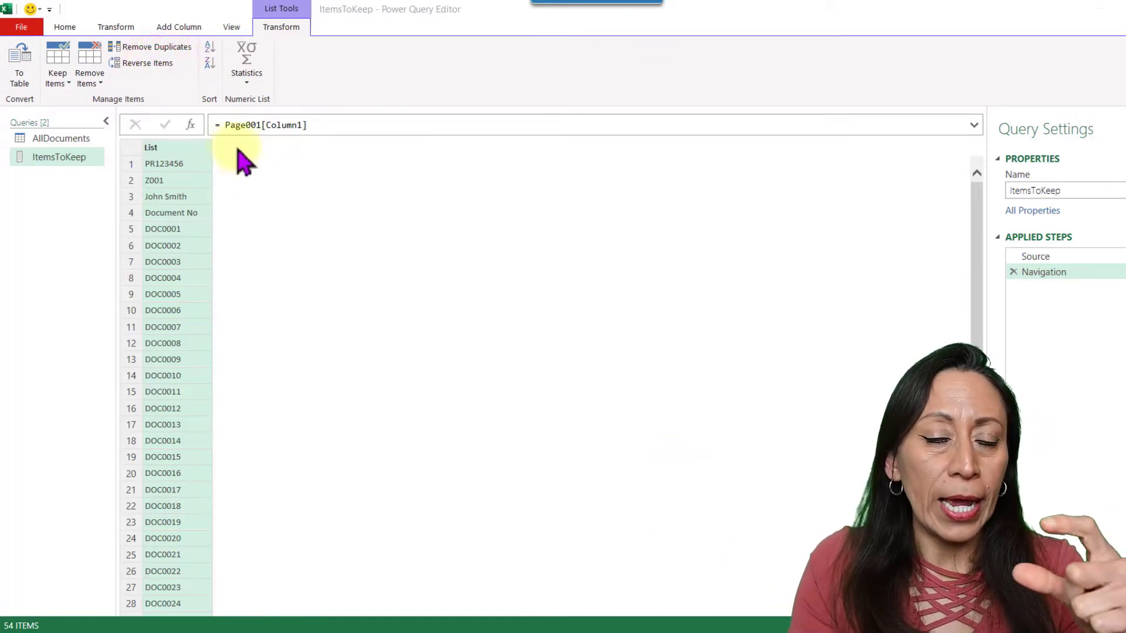
# Wrap the Page001[Column1] formula in List.FirstN with a count of 3 to keep only the first three list items
pyautogui.click(226, 125)
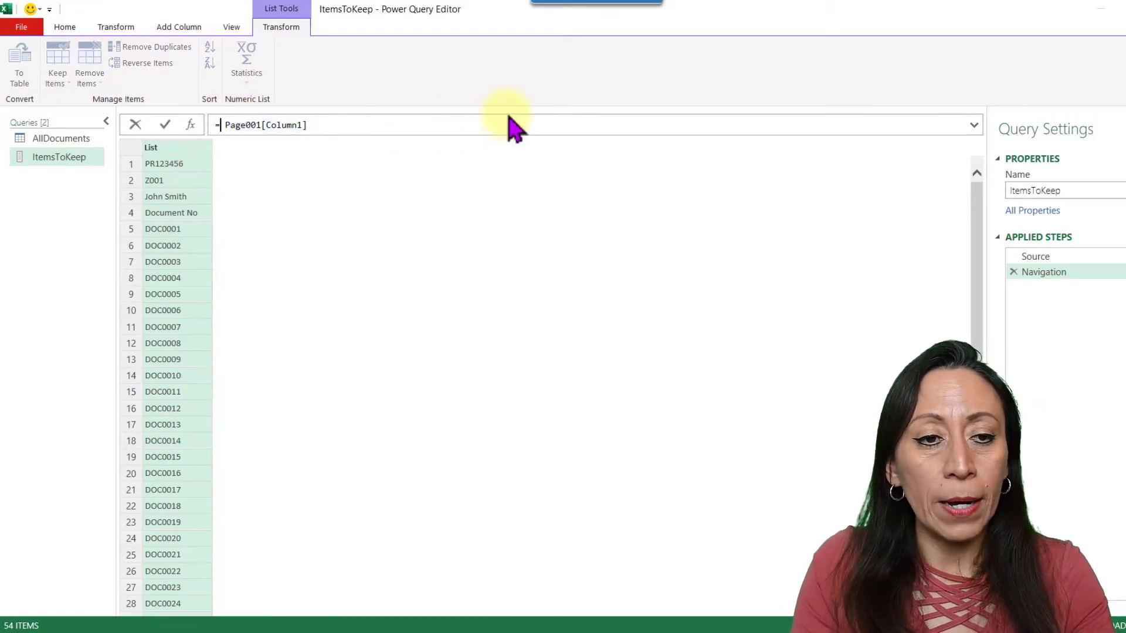
pyautogui.write('Lis')
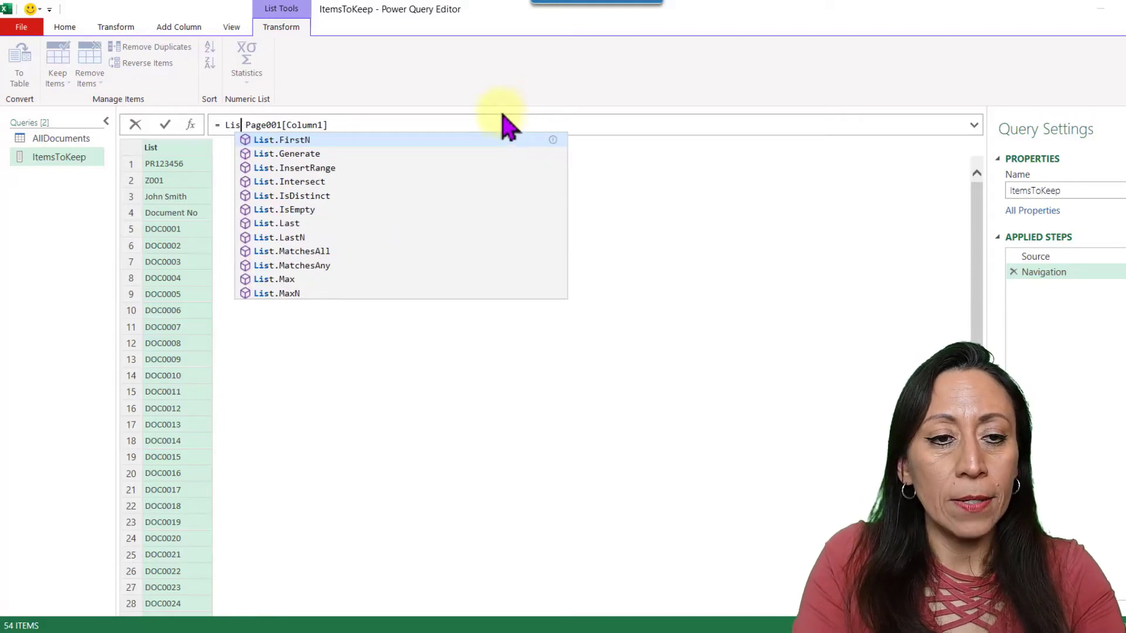
pyautogui.click(396, 139)
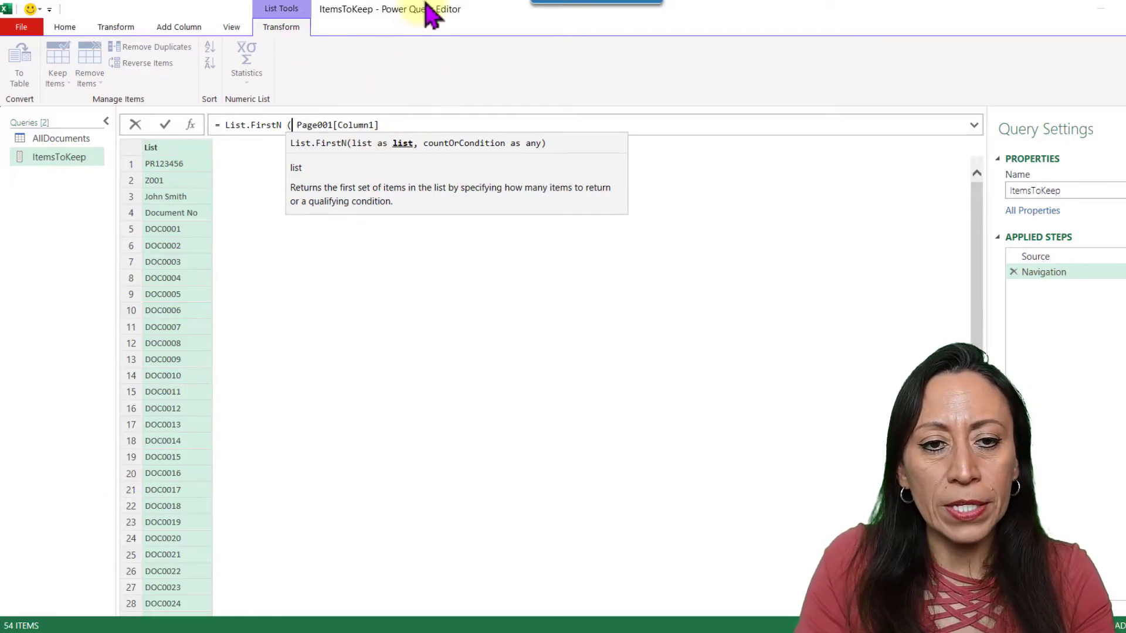
pyautogui.click(394, 125)
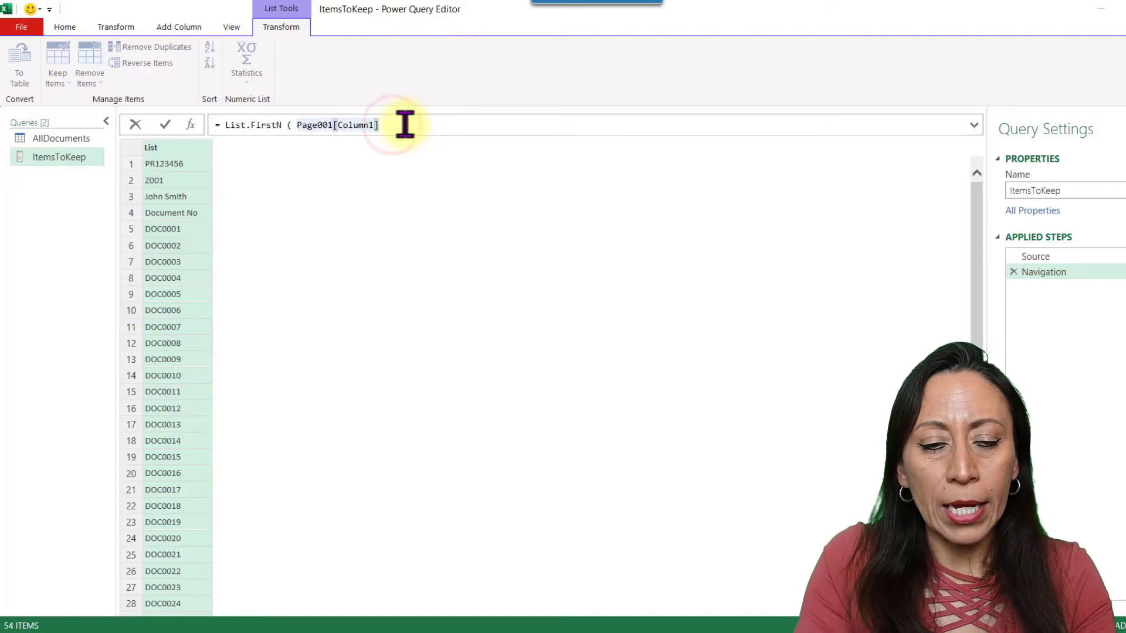
pyautogui.write(',')
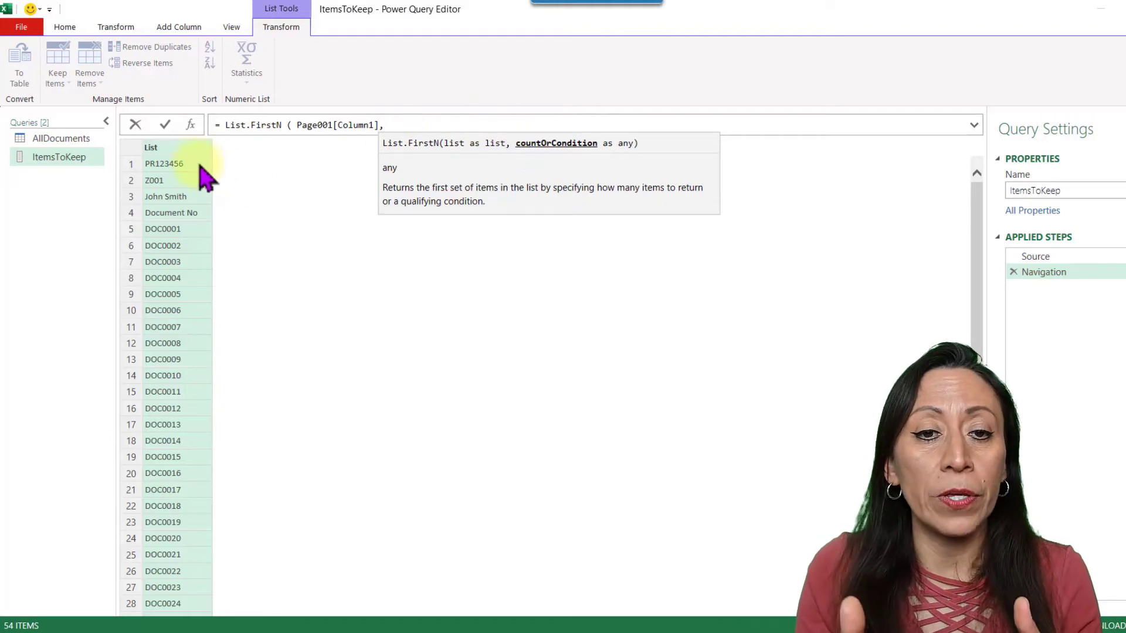
pyautogui.write('3')
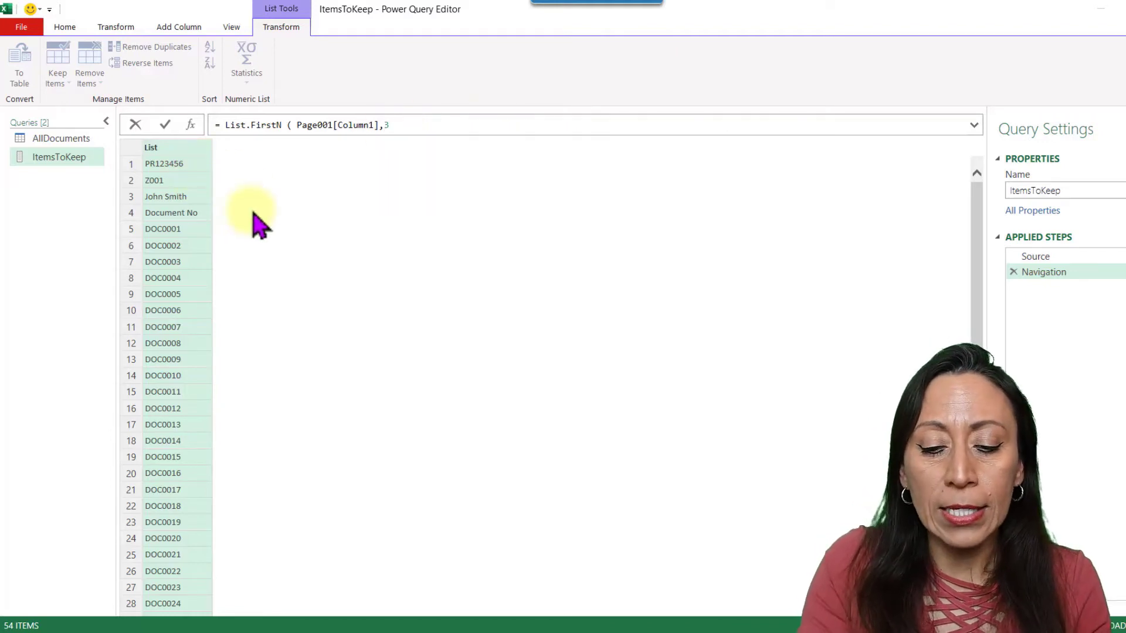
pyautogui.write(')')
pyautogui.press('Return')
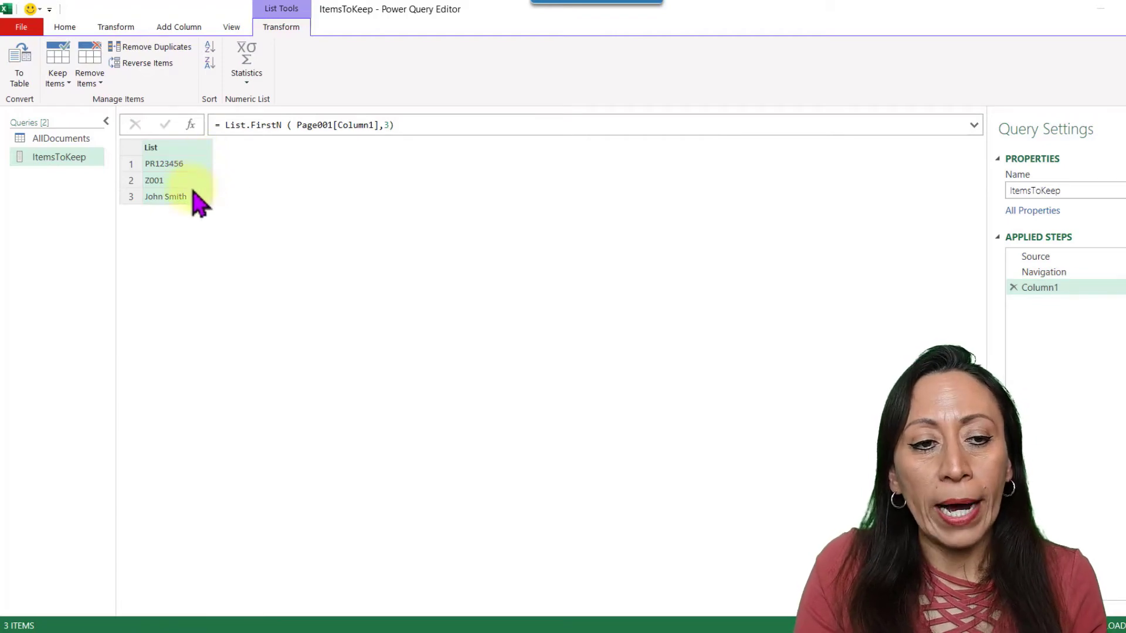
# Wrap the List.FirstN formula in Text.Combine with the separator "|" to join the three items into one text value
pyautogui.click(226, 125)
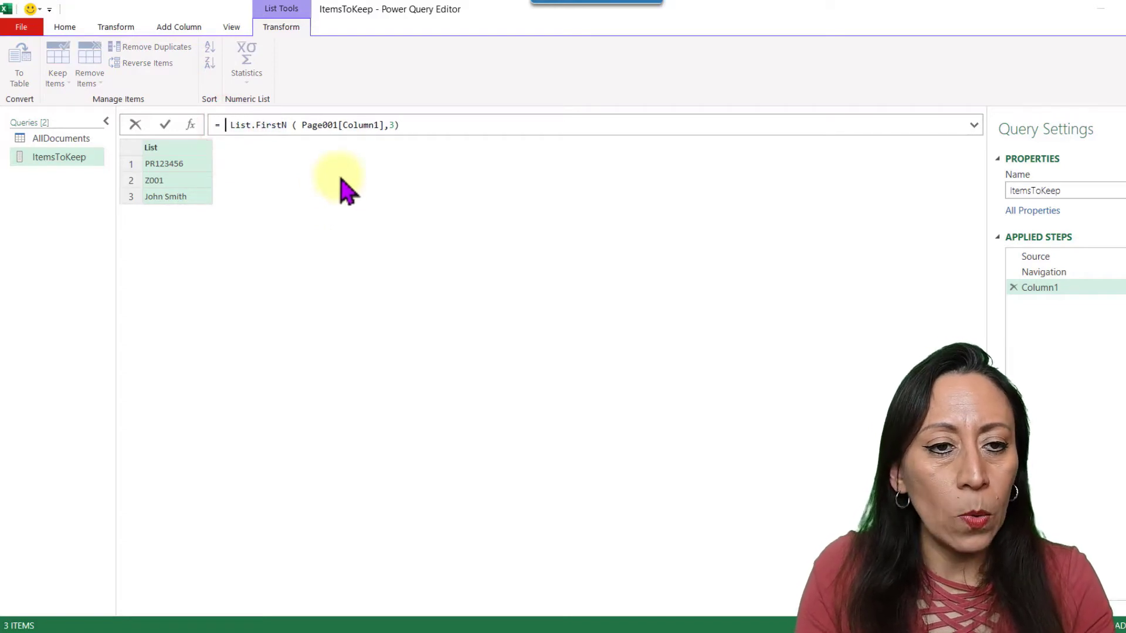
pyautogui.write('Text')
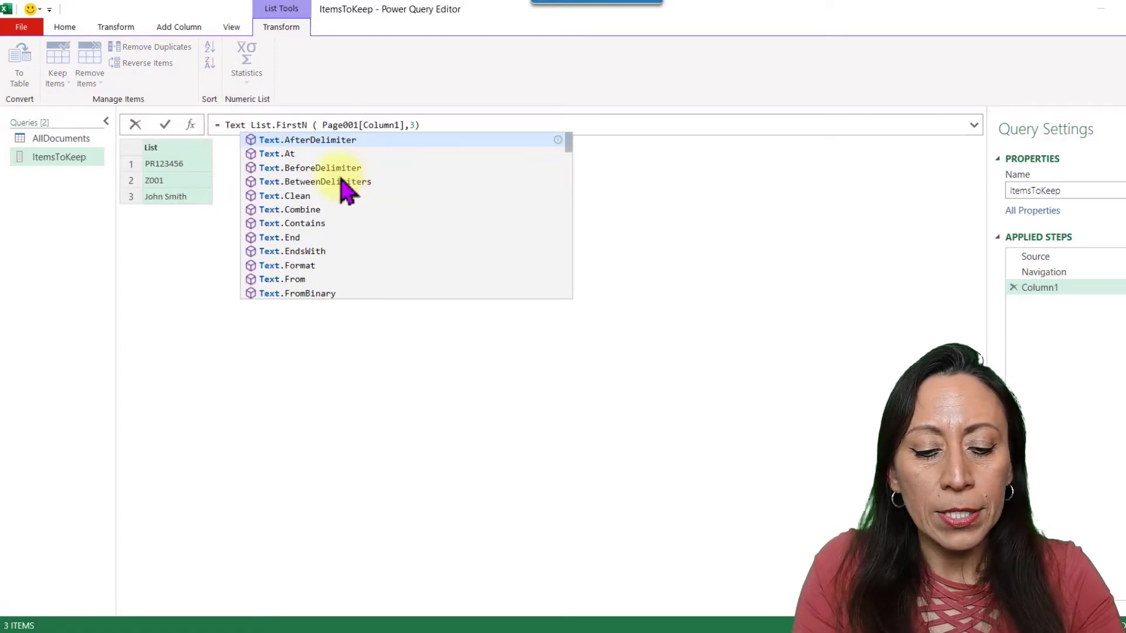
pyautogui.write('.C')
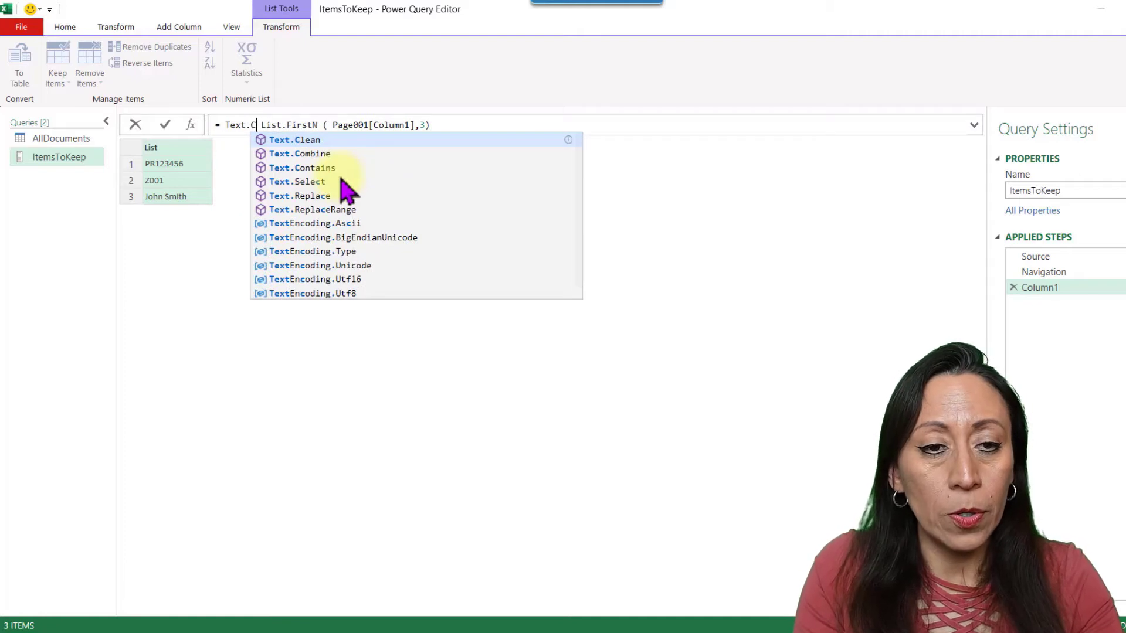
pyautogui.press('Down')
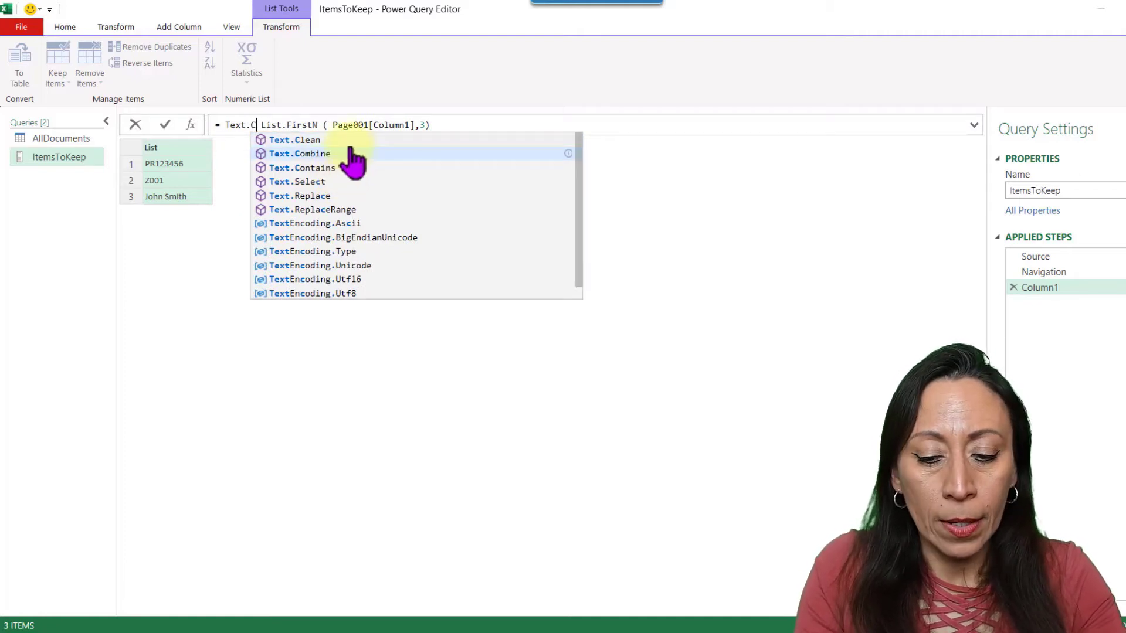
pyautogui.click(350, 153)
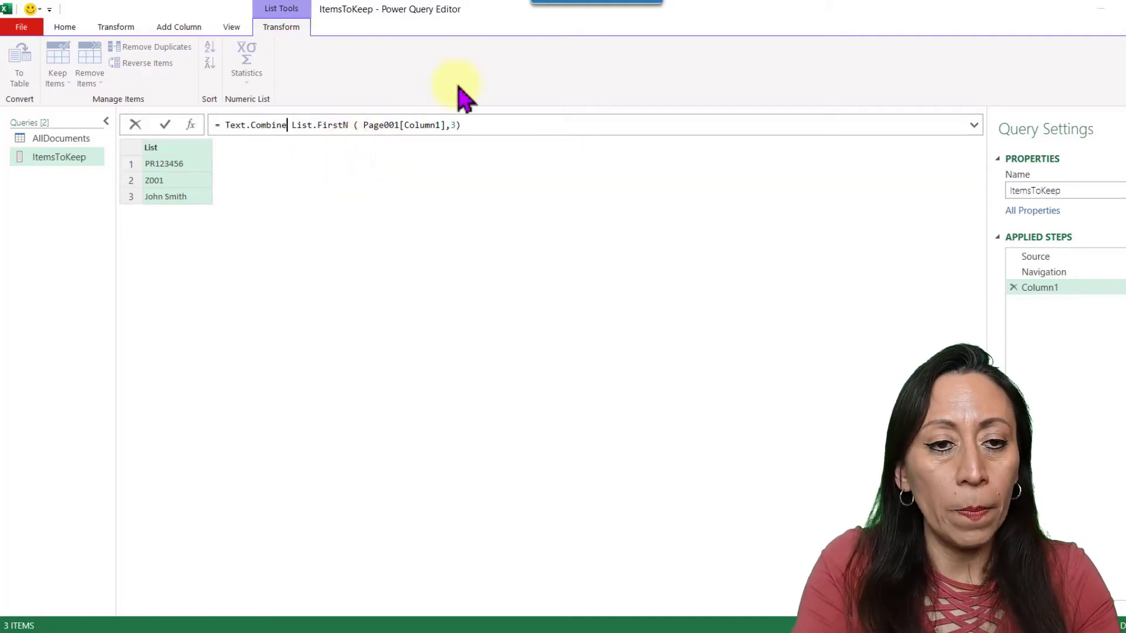
pyautogui.write('(')
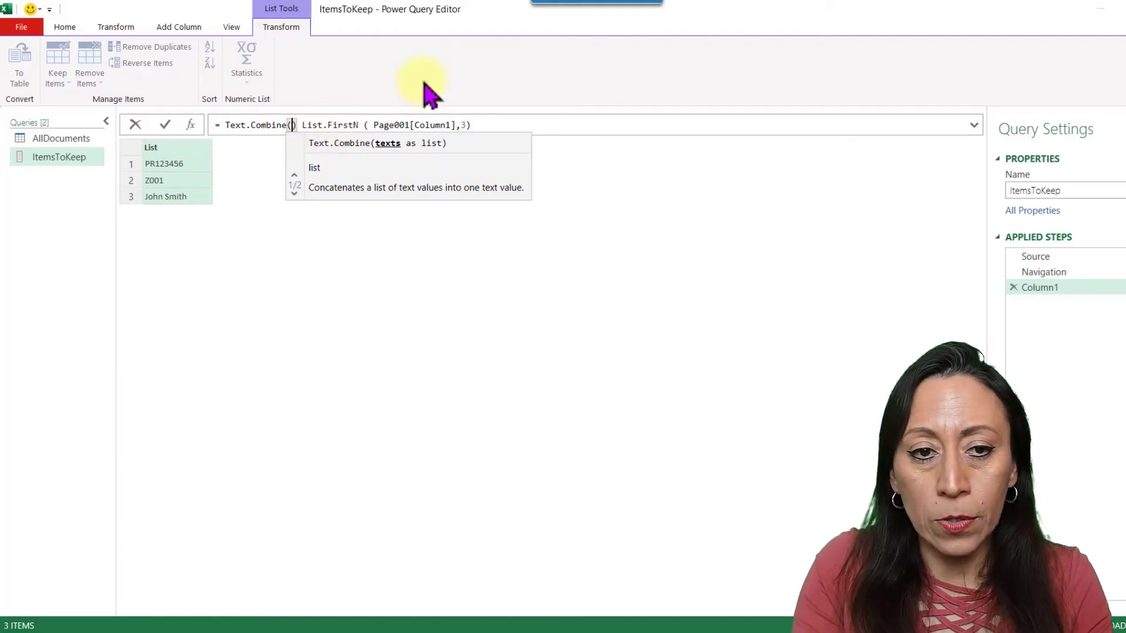
pyautogui.press('Delete')
pyautogui.press('End')
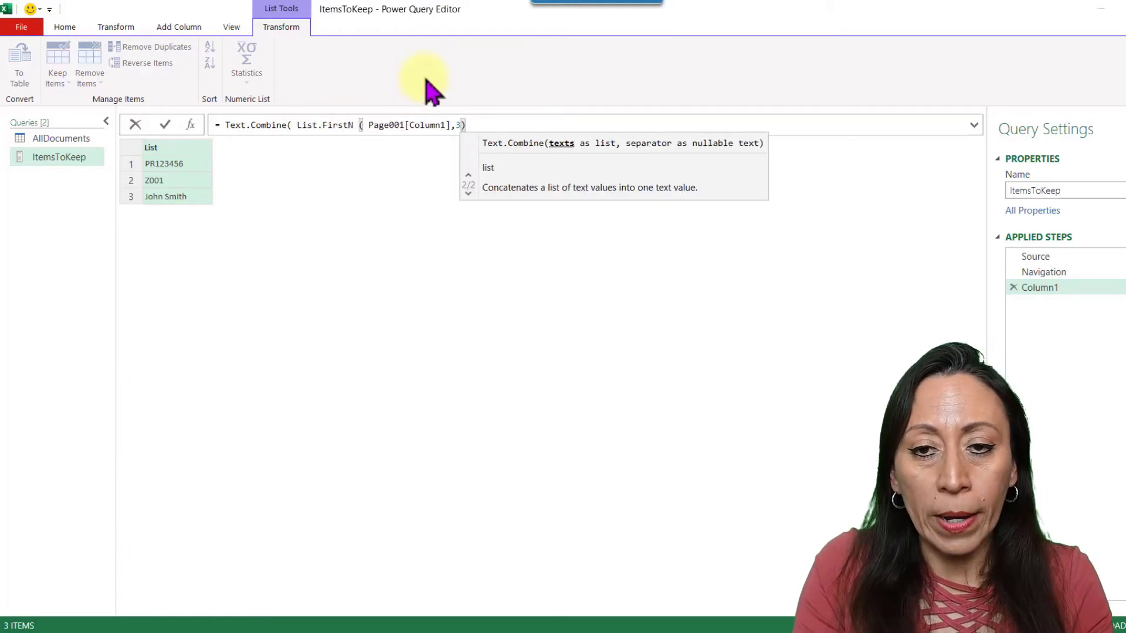
pyautogui.write(',')
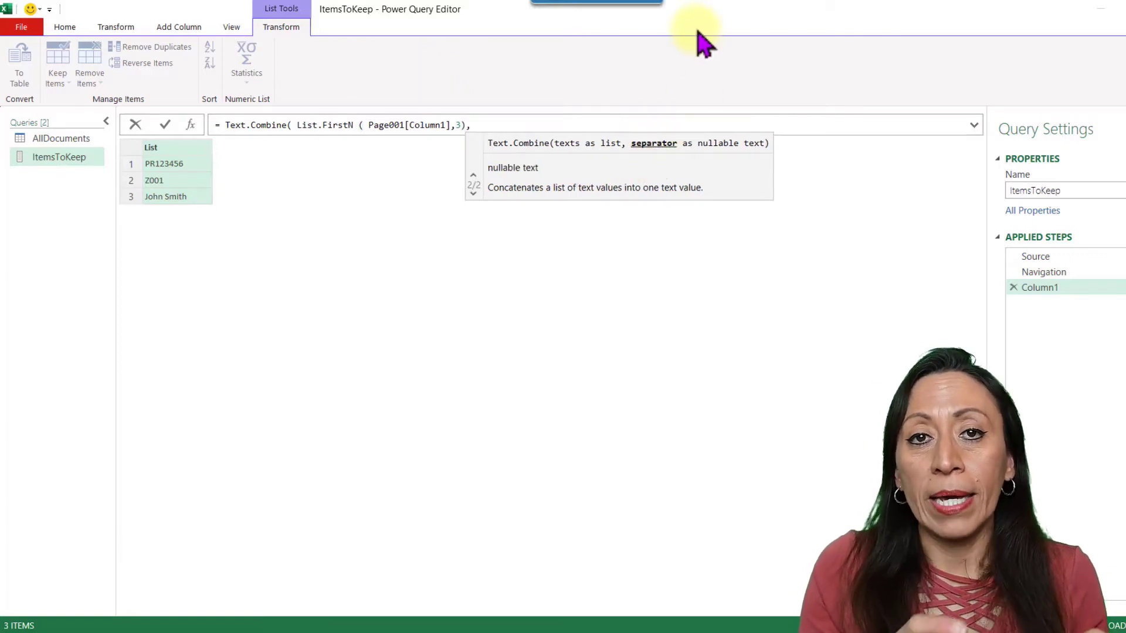
pyautogui.write('"|')
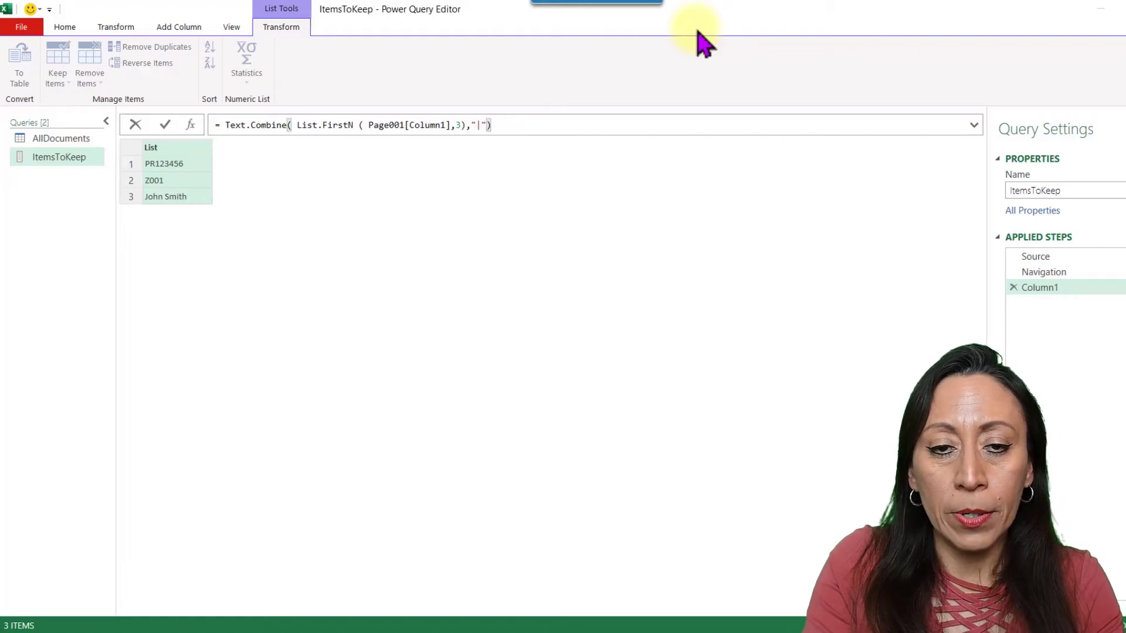
pyautogui.press('Return')
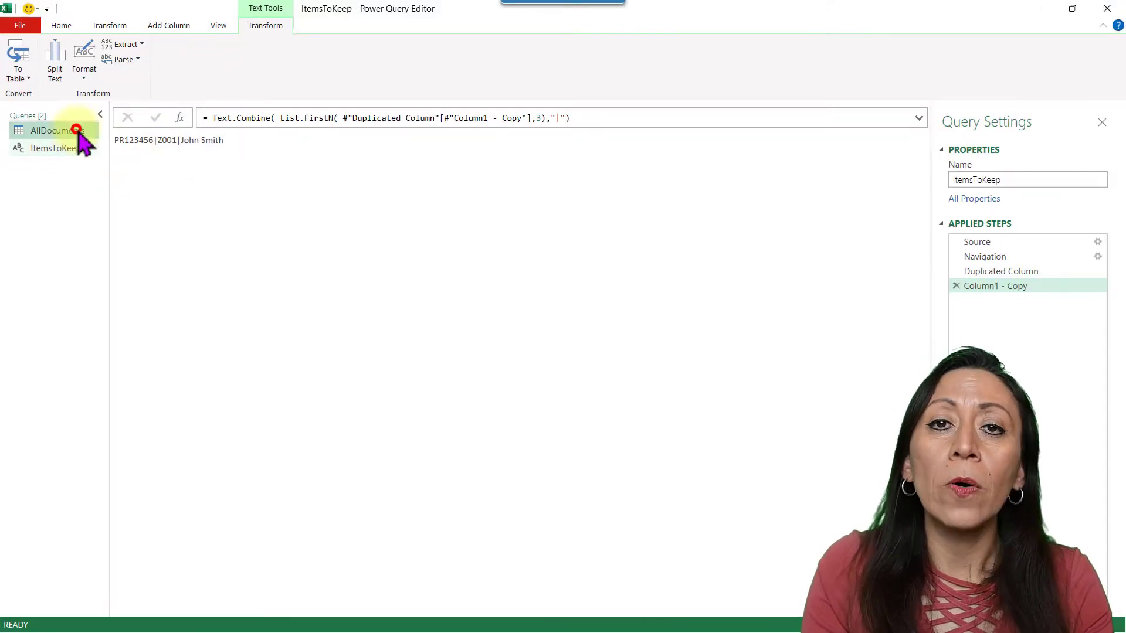
# Delete the Navigation step from the AllDocuments query, leaving only the Source step
pyautogui.click(79, 133)
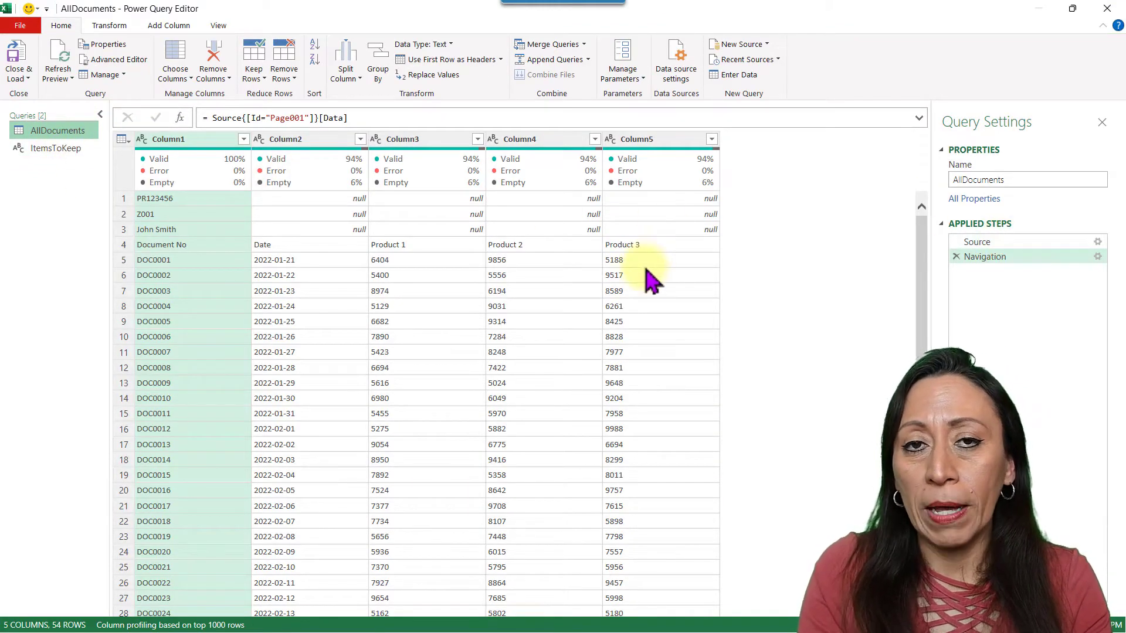
pyautogui.click(955, 257)
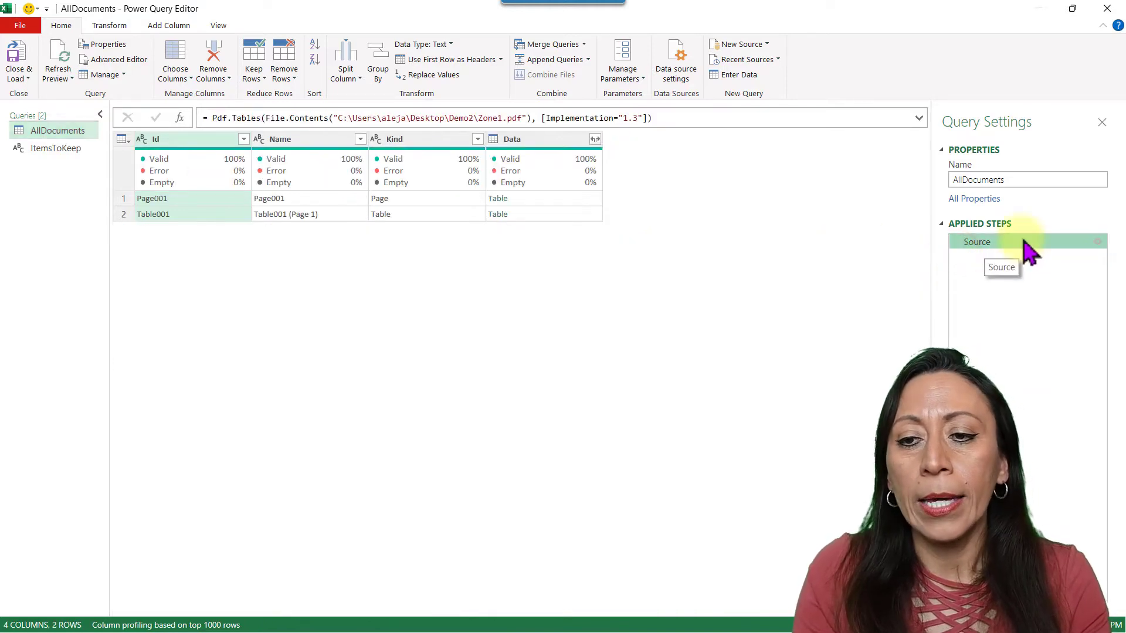
# Compare the nested tables in the Data column for the Page001 and Table001 rows, enlarging the preview area
pyautogui.click(415, 199)
pyautogui.click(418, 214)
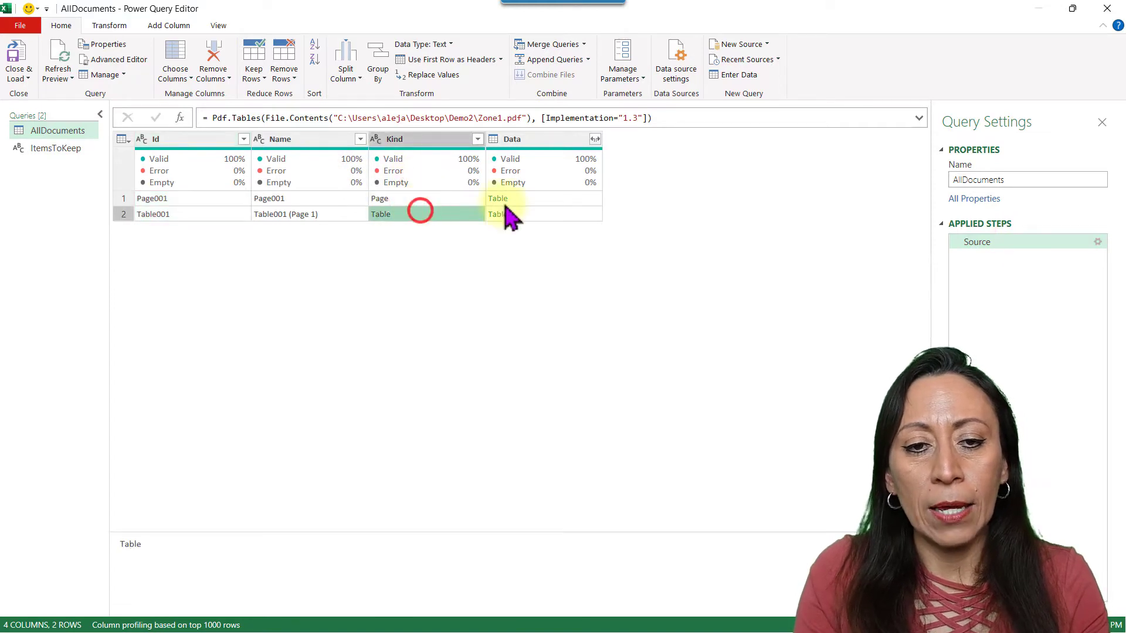
pyautogui.click(557, 196)
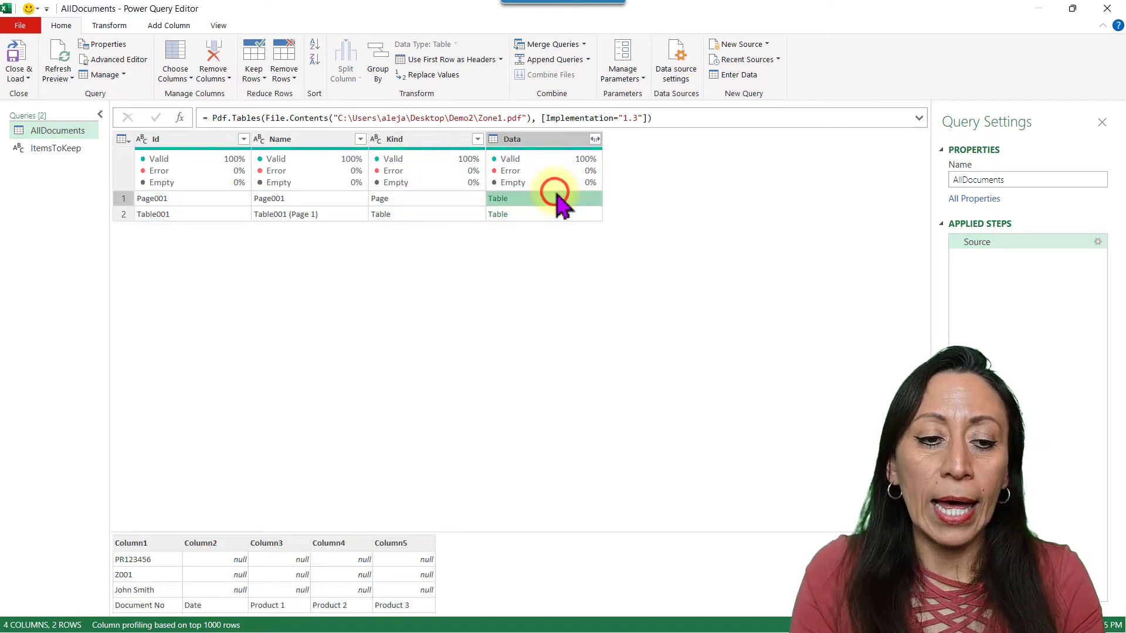
pyautogui.click(233, 536)
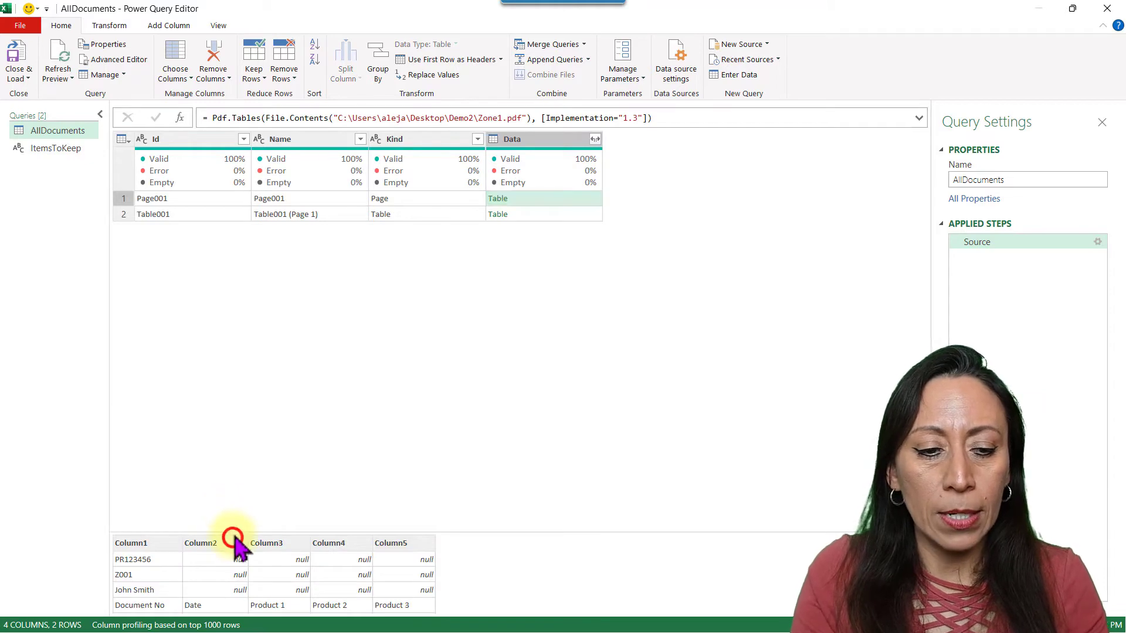
pyautogui.moveTo(233, 533); pyautogui.dragTo(266, 355)
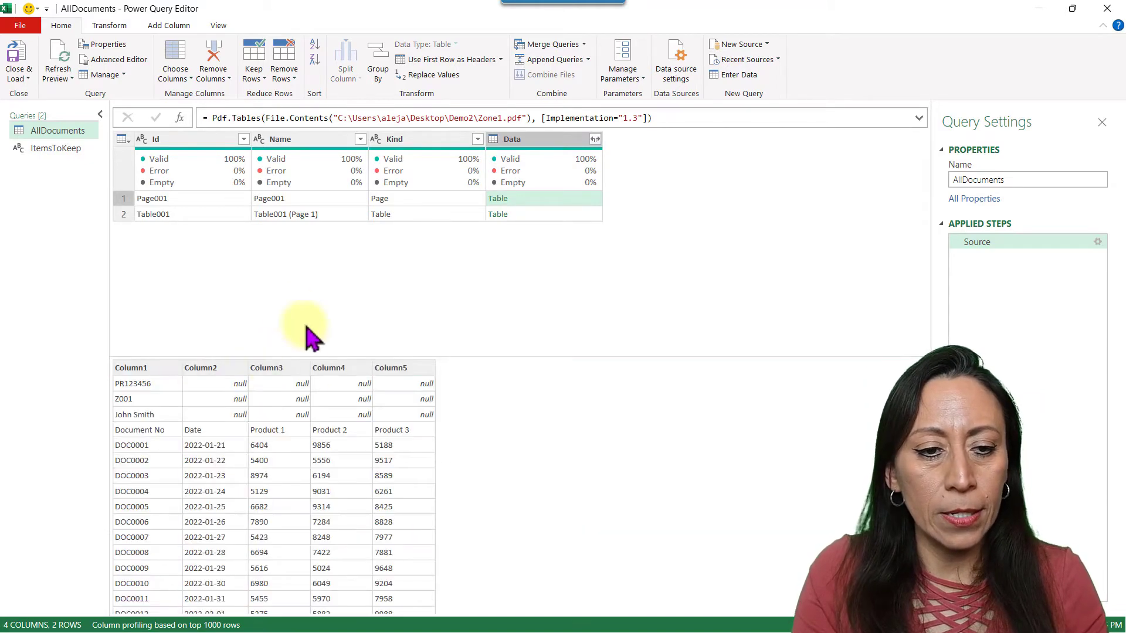
pyautogui.click(530, 202)
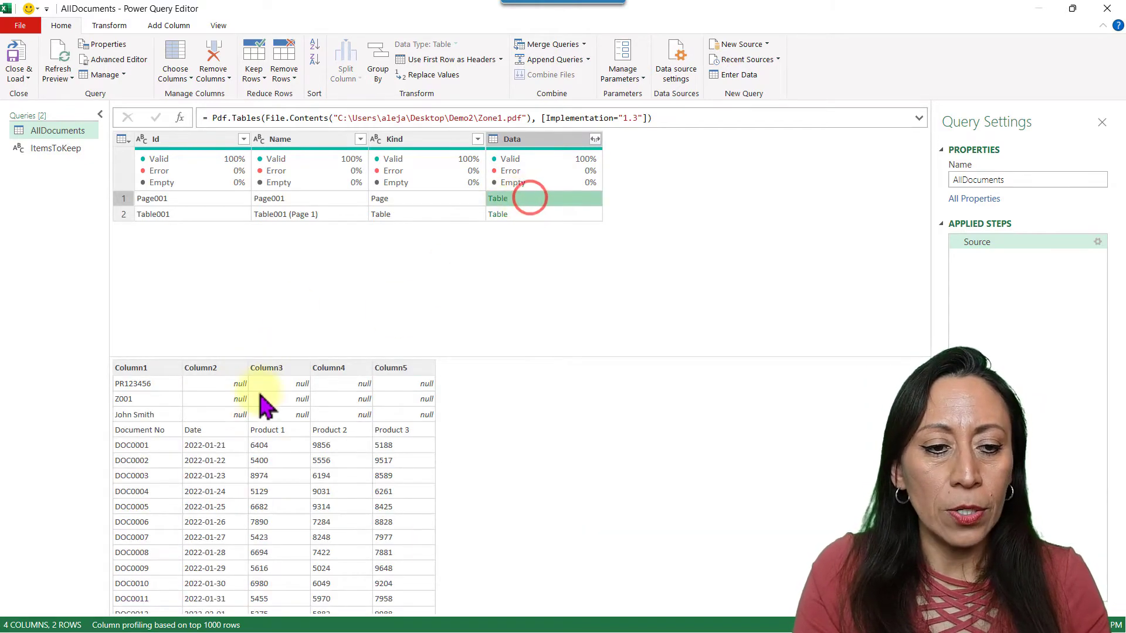
pyautogui.click(174, 380)
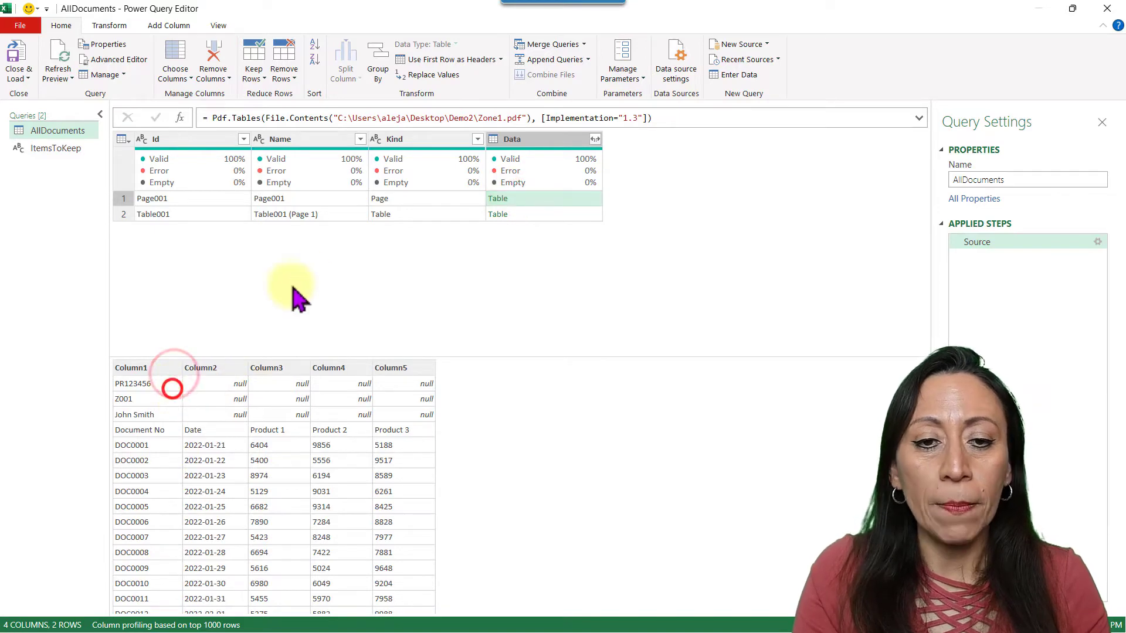
pyautogui.click(556, 216)
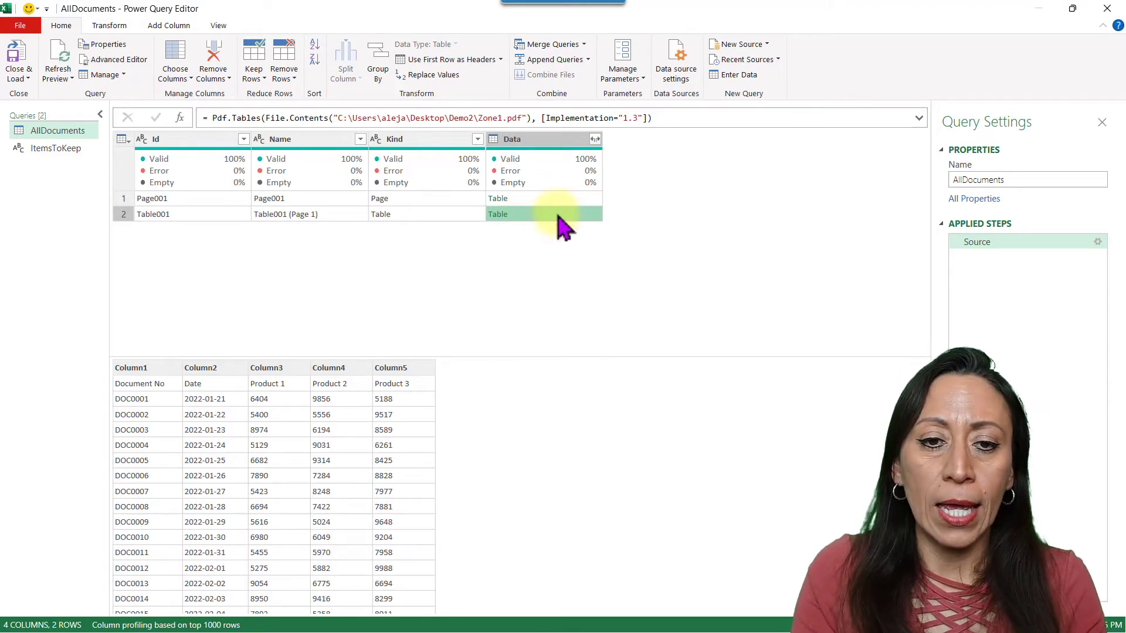
pyautogui.click(558, 199)
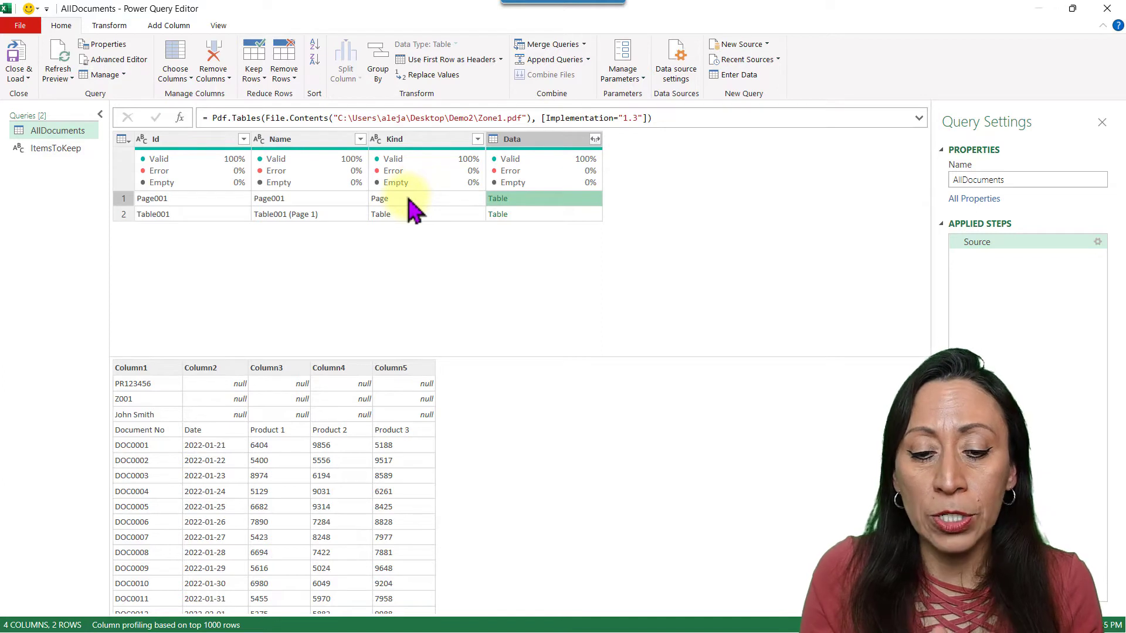
# Filter the AllDocuments rows to those whose Kind equals Page, and inspect the remaining nested Data table
pyautogui.rightClick(409, 200)
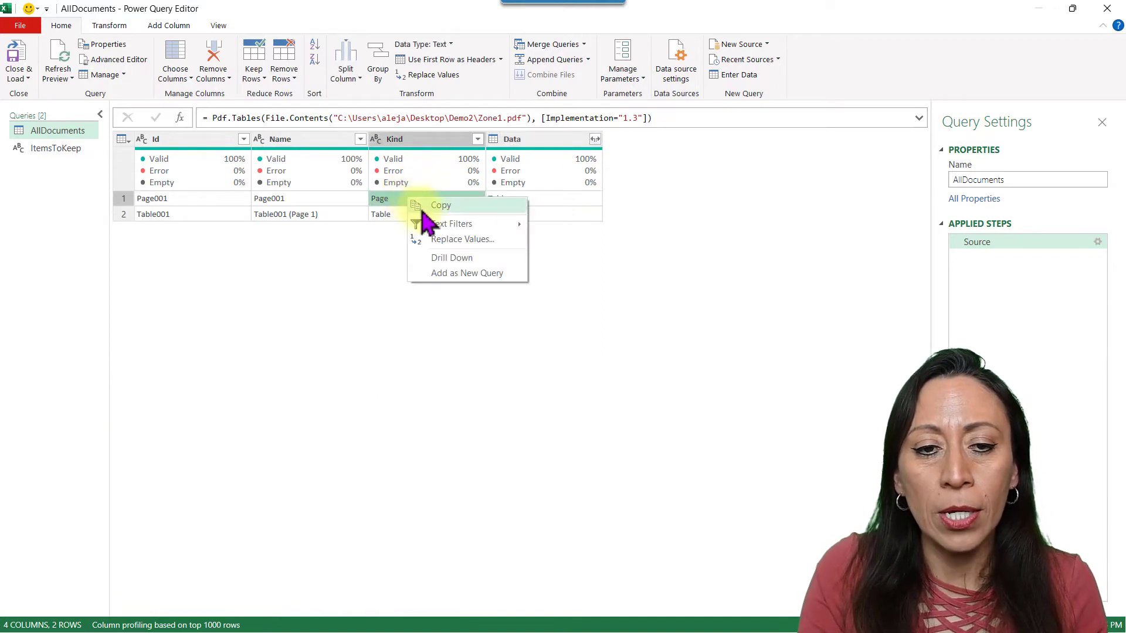
pyautogui.moveTo(440, 224)
pyautogui.click(537, 223)
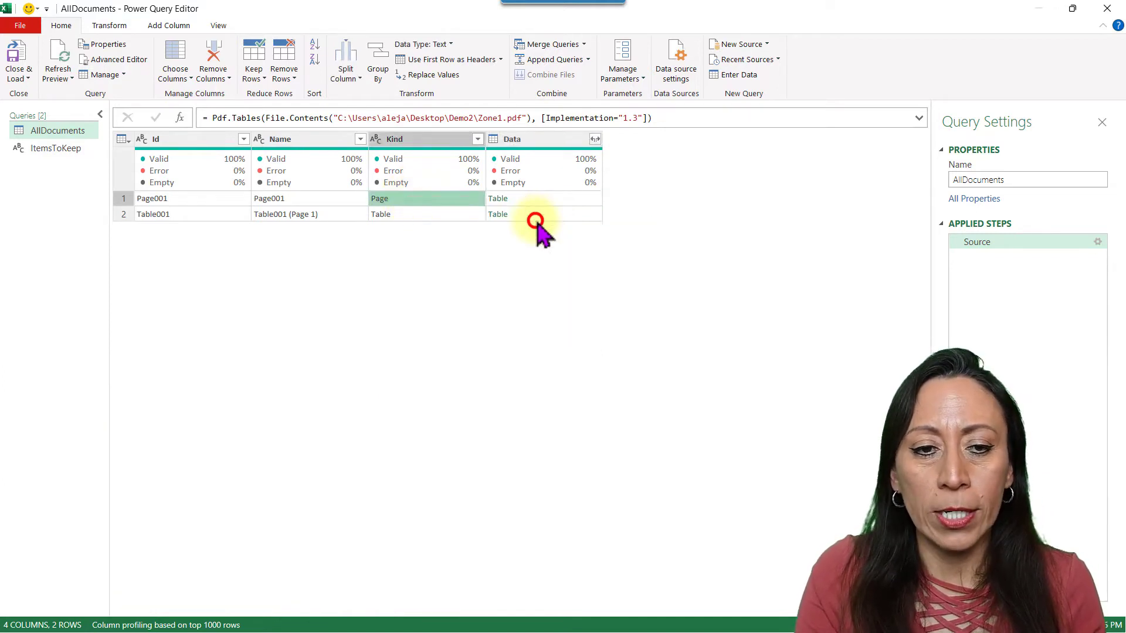
pyautogui.click(546, 196)
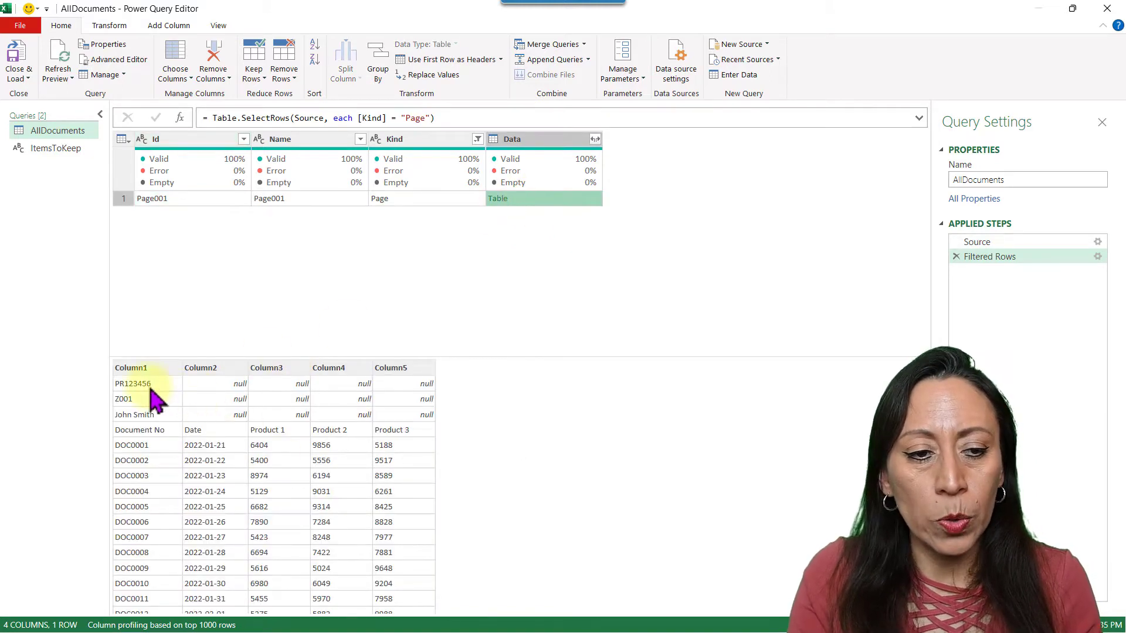
pyautogui.click(149, 391)
pyautogui.click(176, 392)
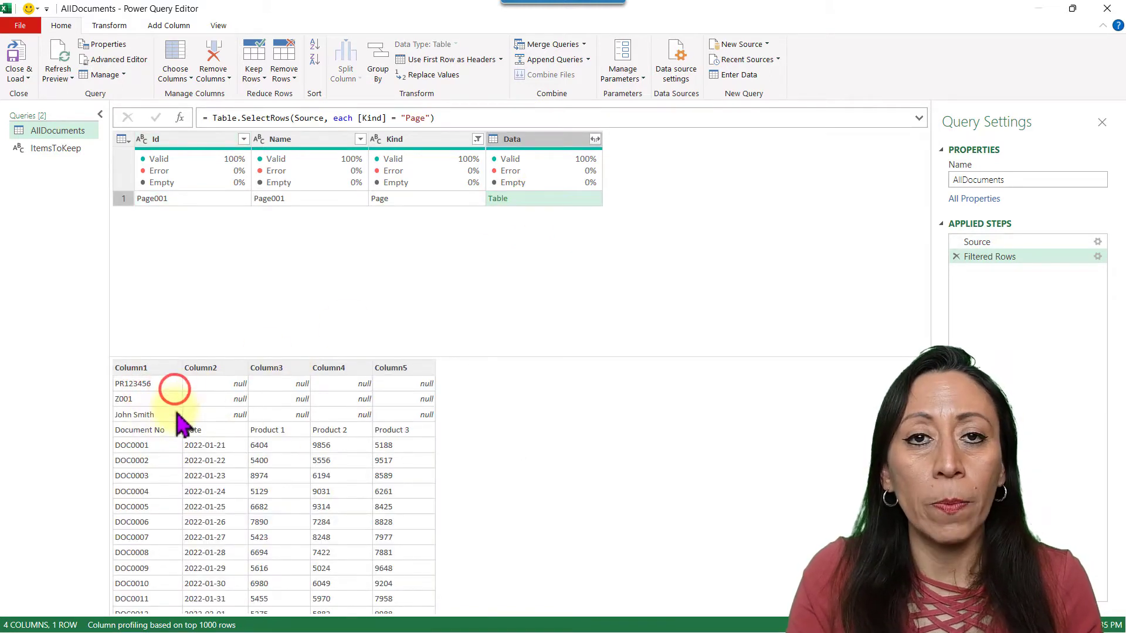
pyautogui.click(175, 410)
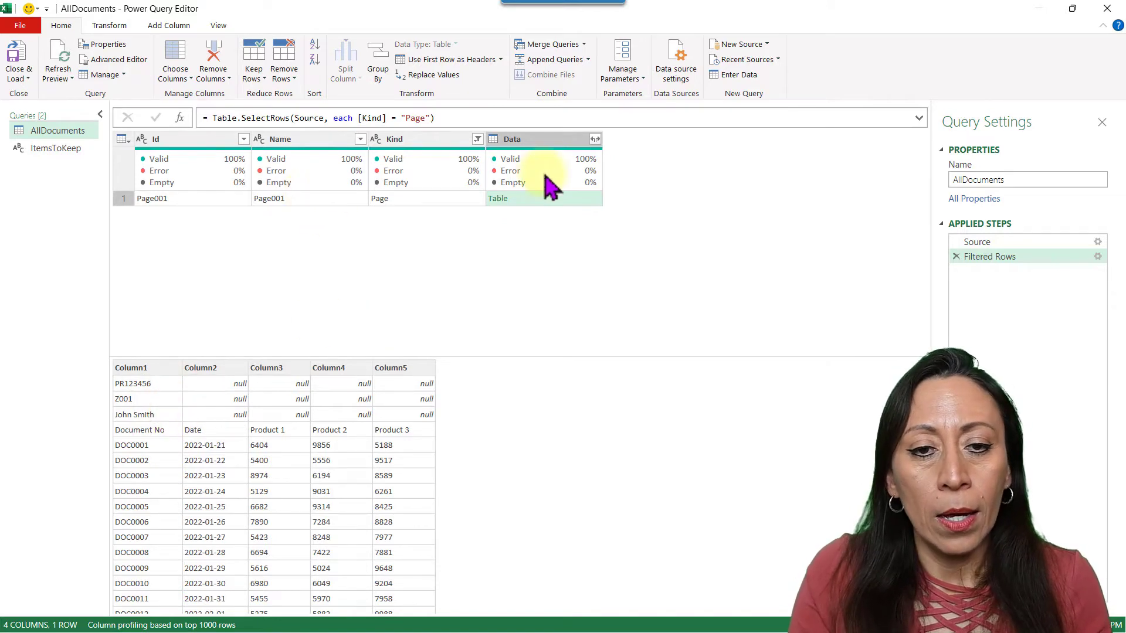
# Add a custom column to AllDocuments with the formula ItemsToKeep and preview its value
pyautogui.click(171, 26)
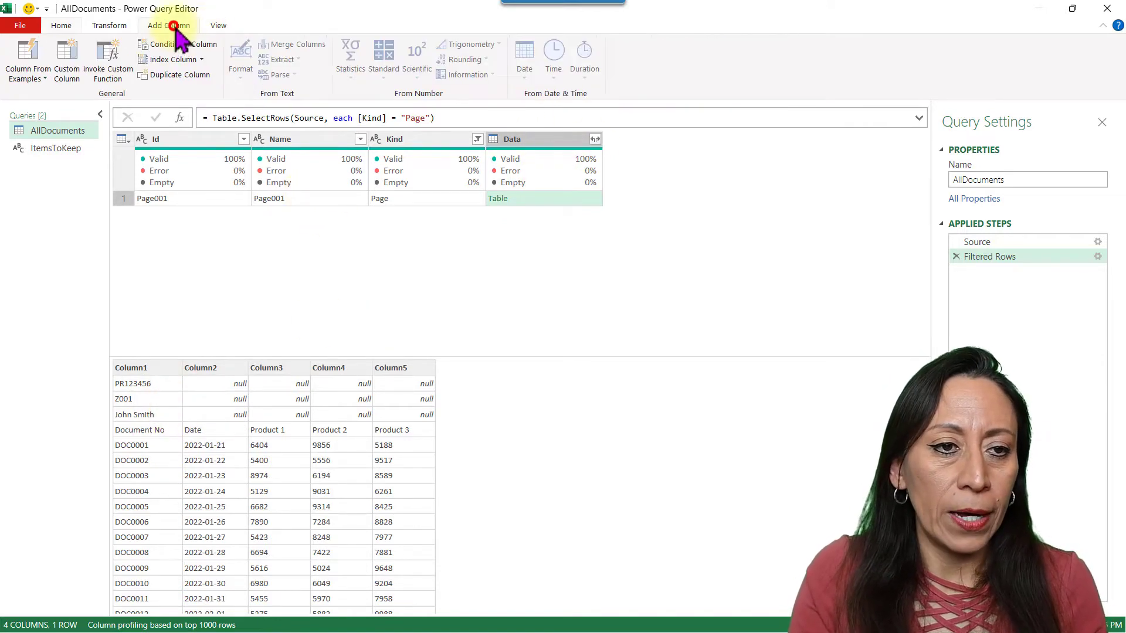
pyautogui.click(73, 56)
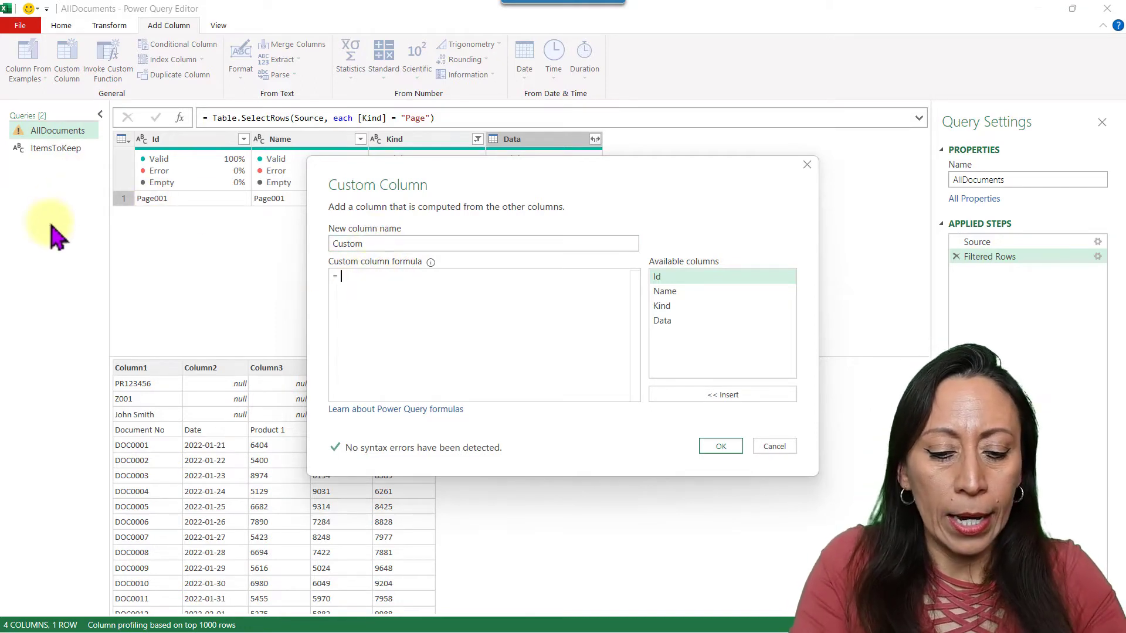
pyautogui.write('Items')
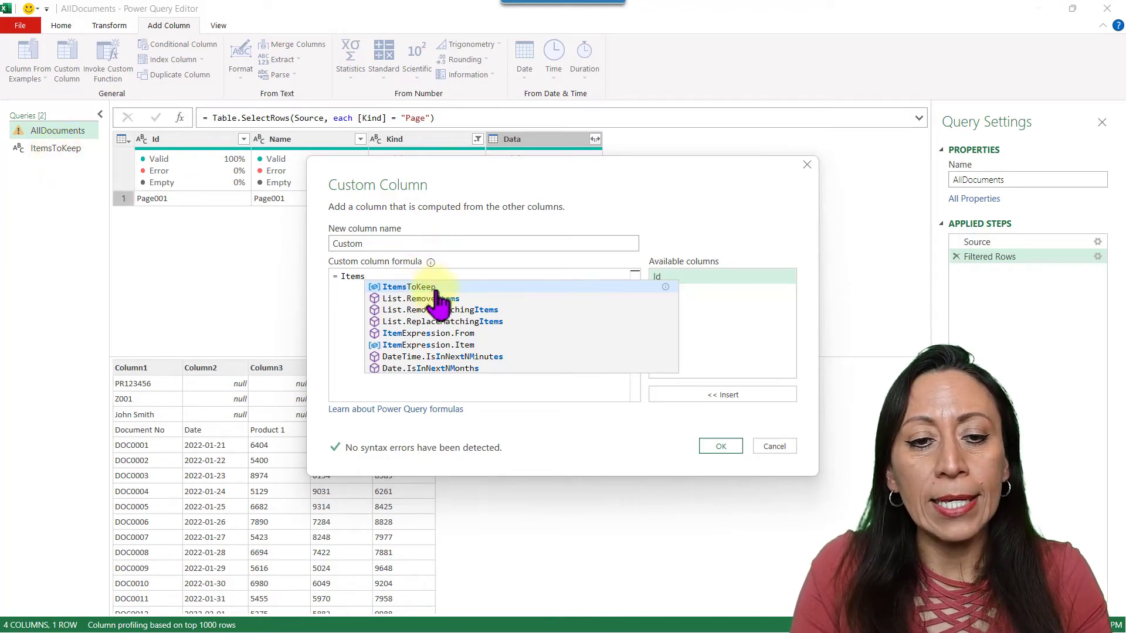
pyautogui.click(441, 287)
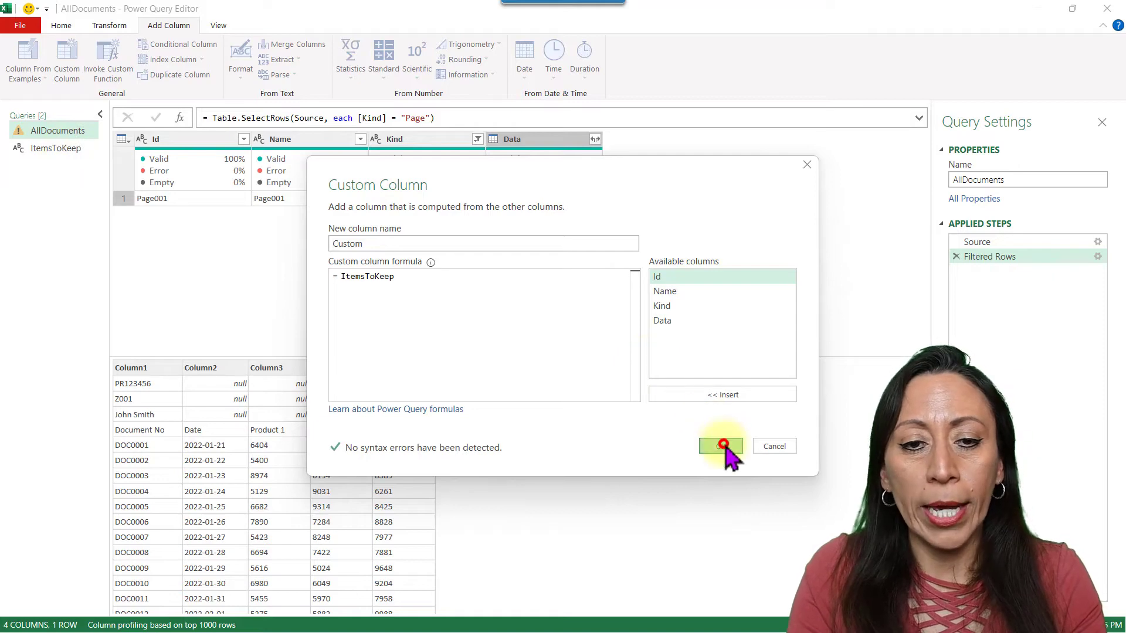
pyautogui.click(722, 446)
pyautogui.click(714, 199)
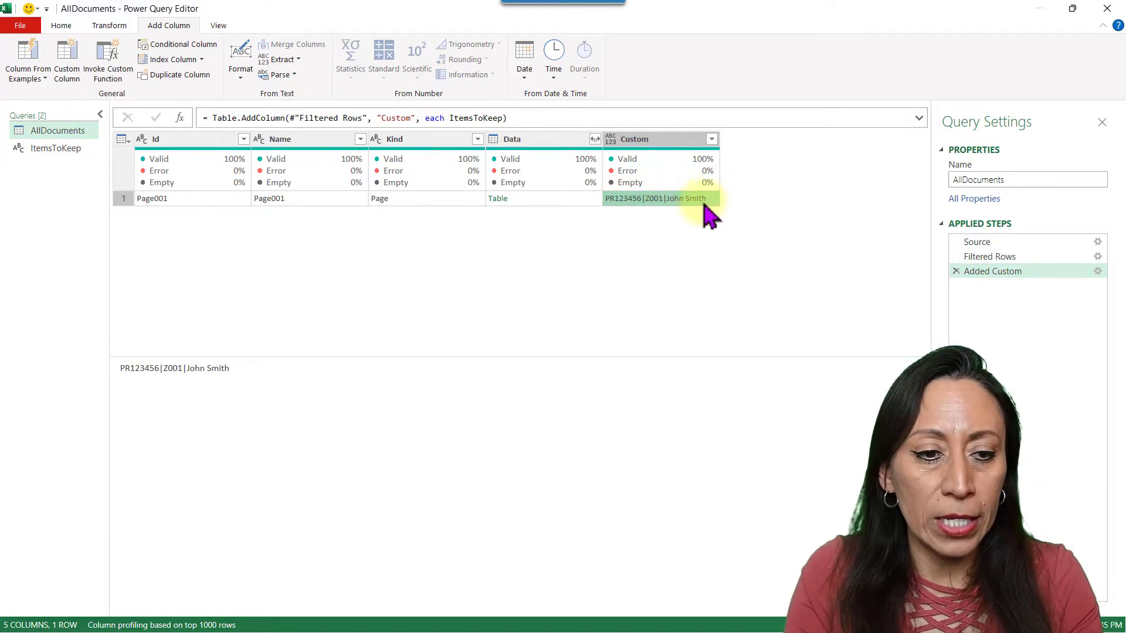
# Add another custom column with the formula Table.Skip([Data],3) to drop the first three rows of the nested table, and preview the result
pyautogui.click(580, 210)
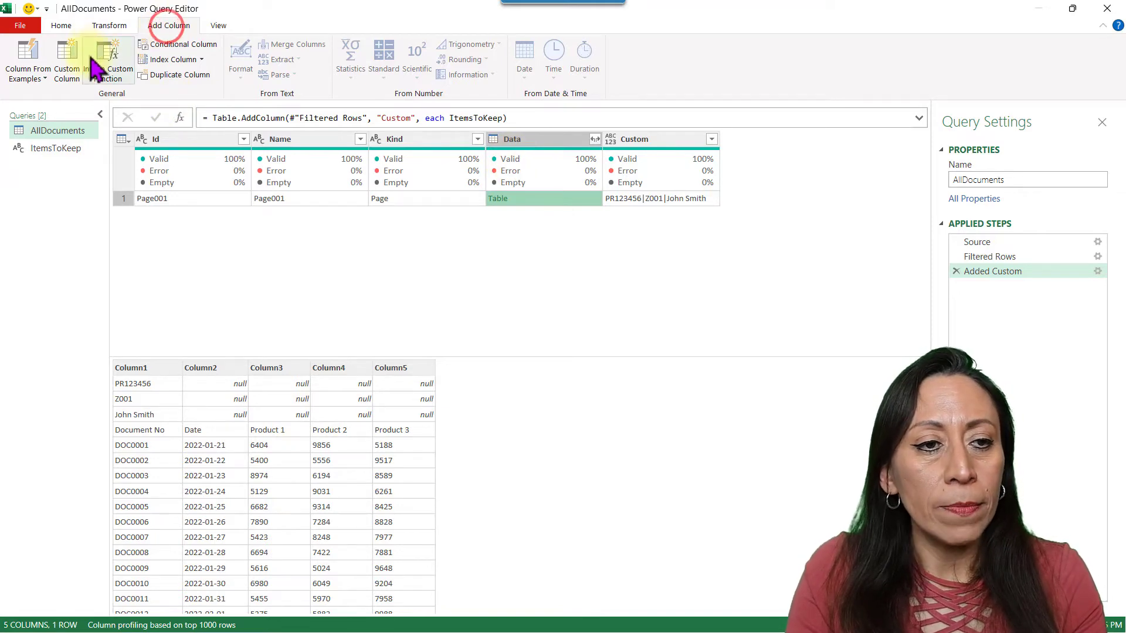
pyautogui.click(67, 65)
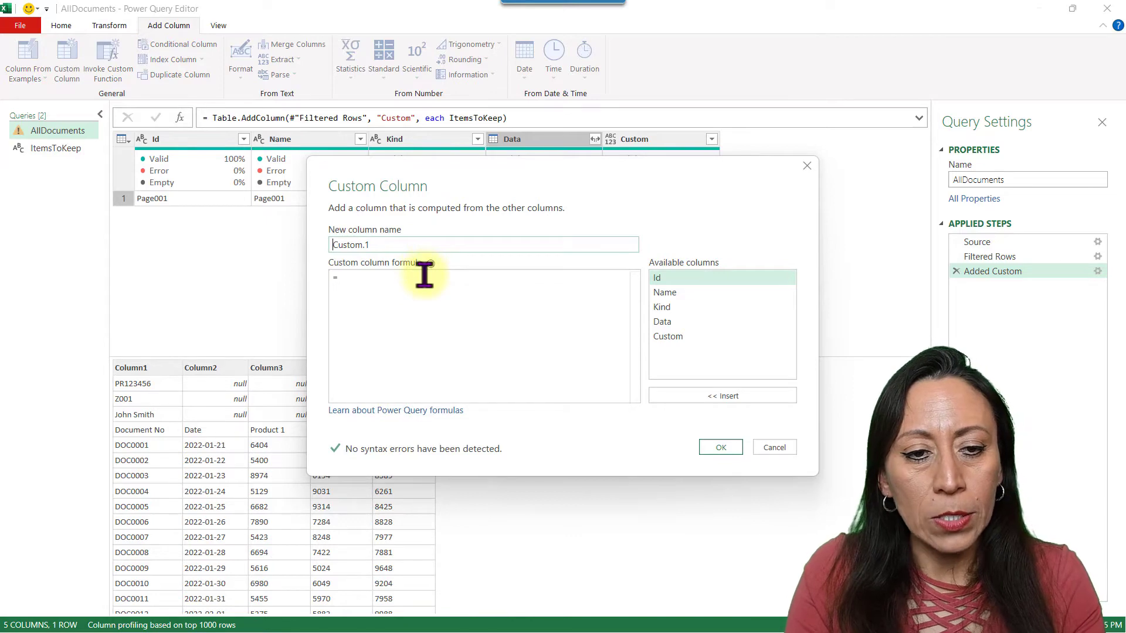
pyautogui.write('Table.')
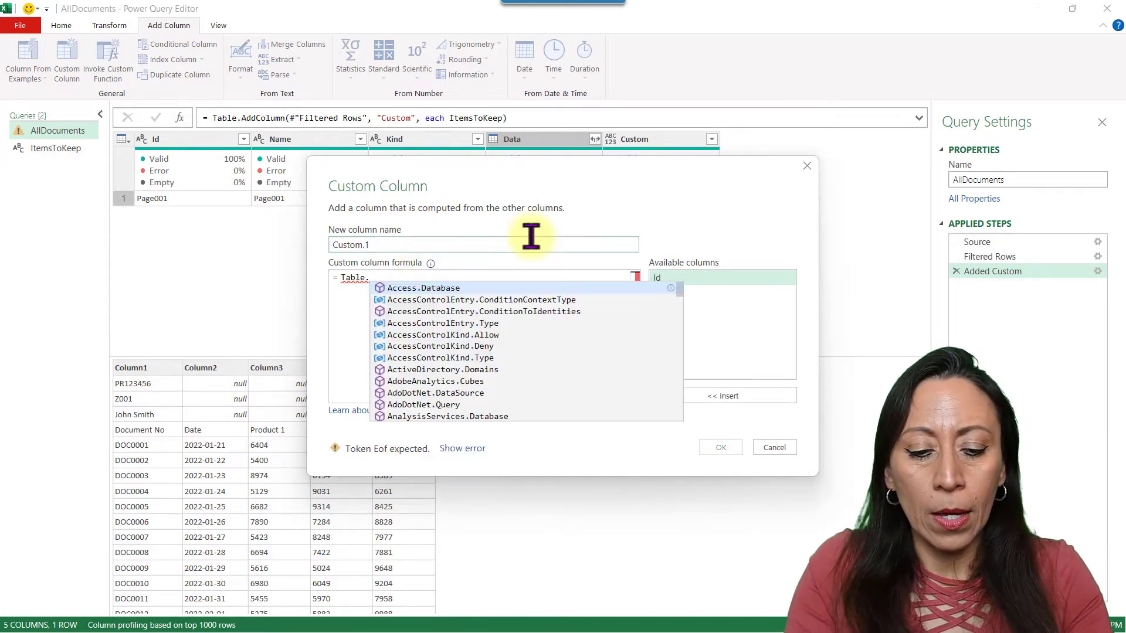
pyautogui.write('Skip')
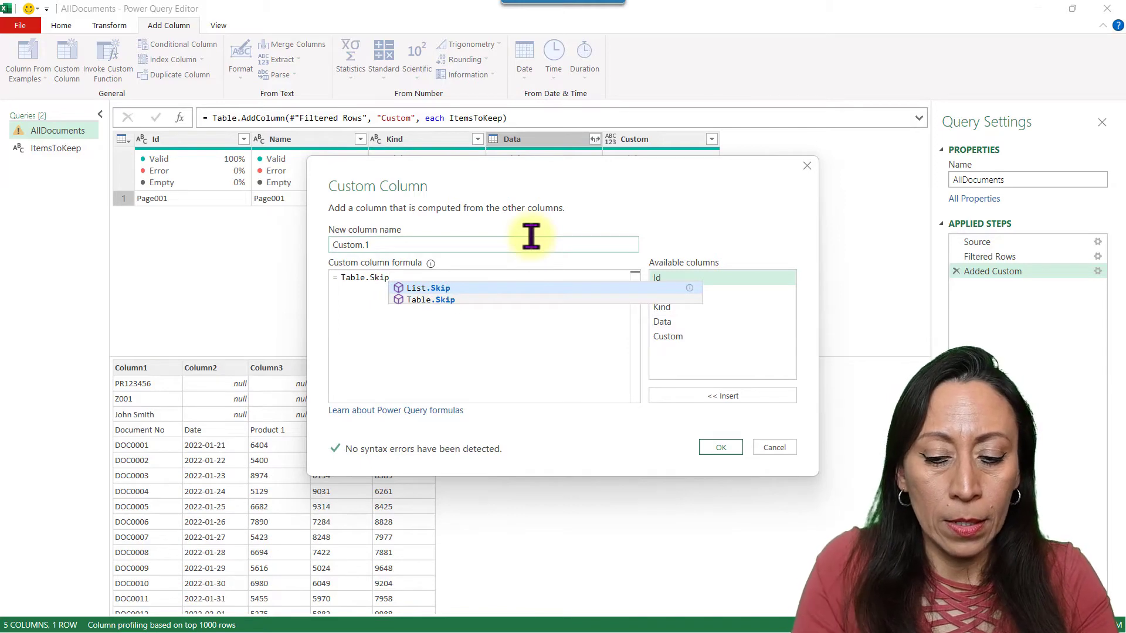
pyautogui.press('Down')
pyautogui.press('Tab')
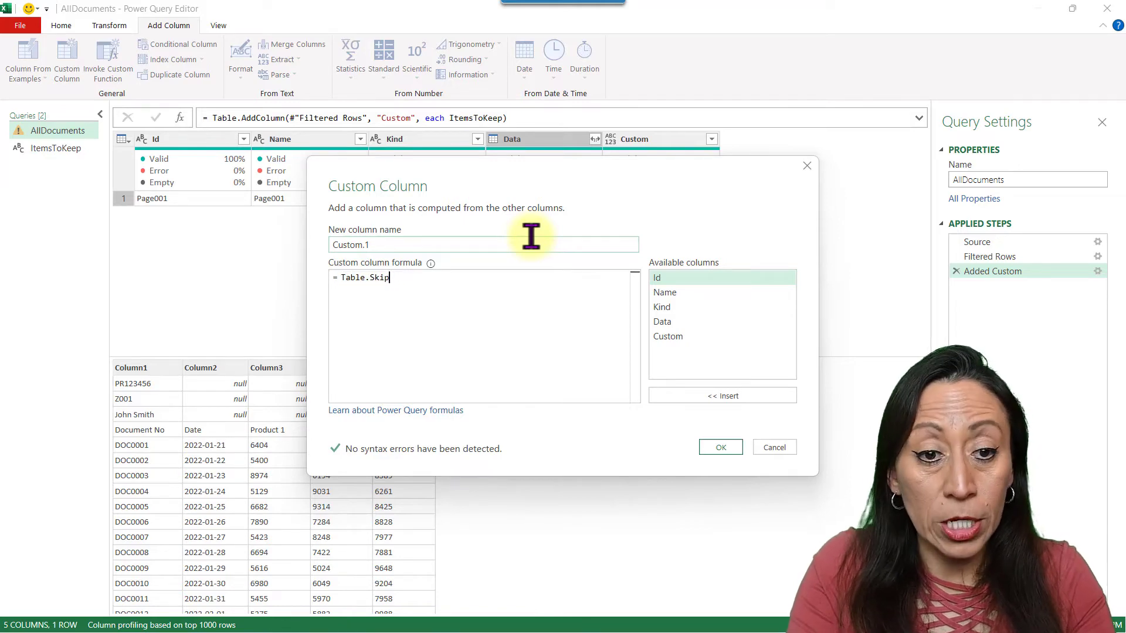
pyautogui.write('(')
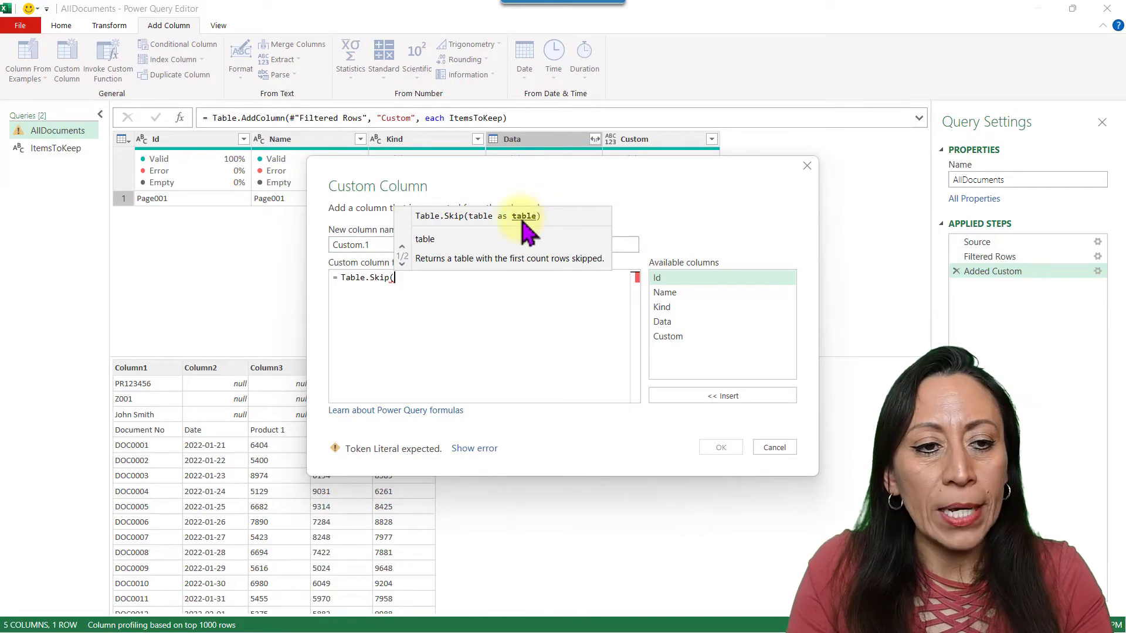
pyautogui.moveTo(450, 163); pyautogui.dragTo(570, 235)
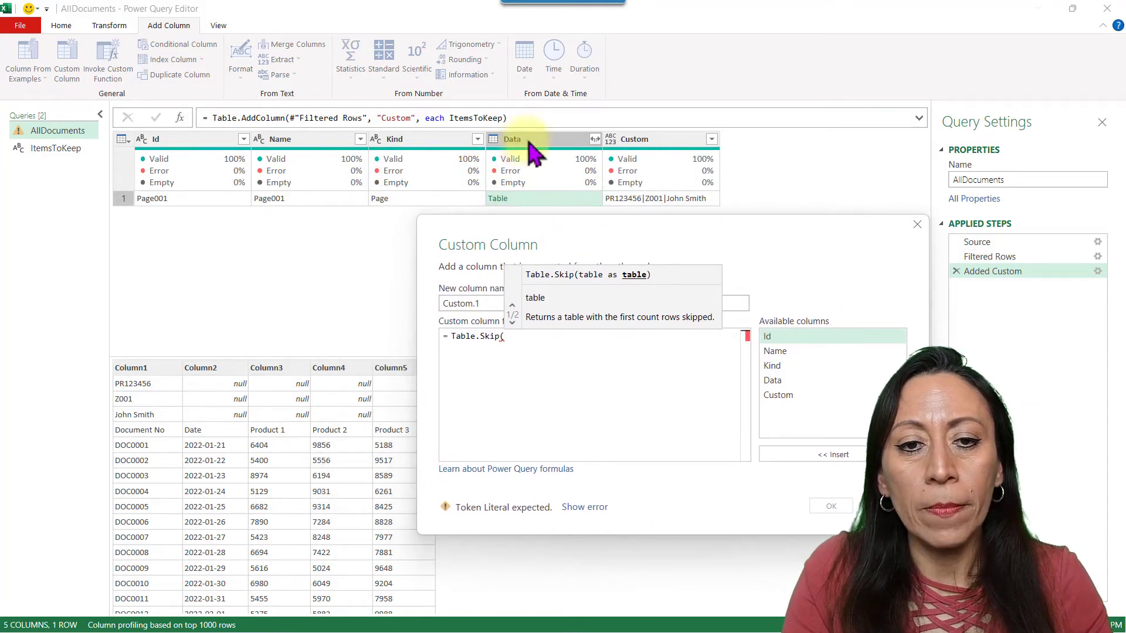
pyautogui.doubleClick(777, 380)
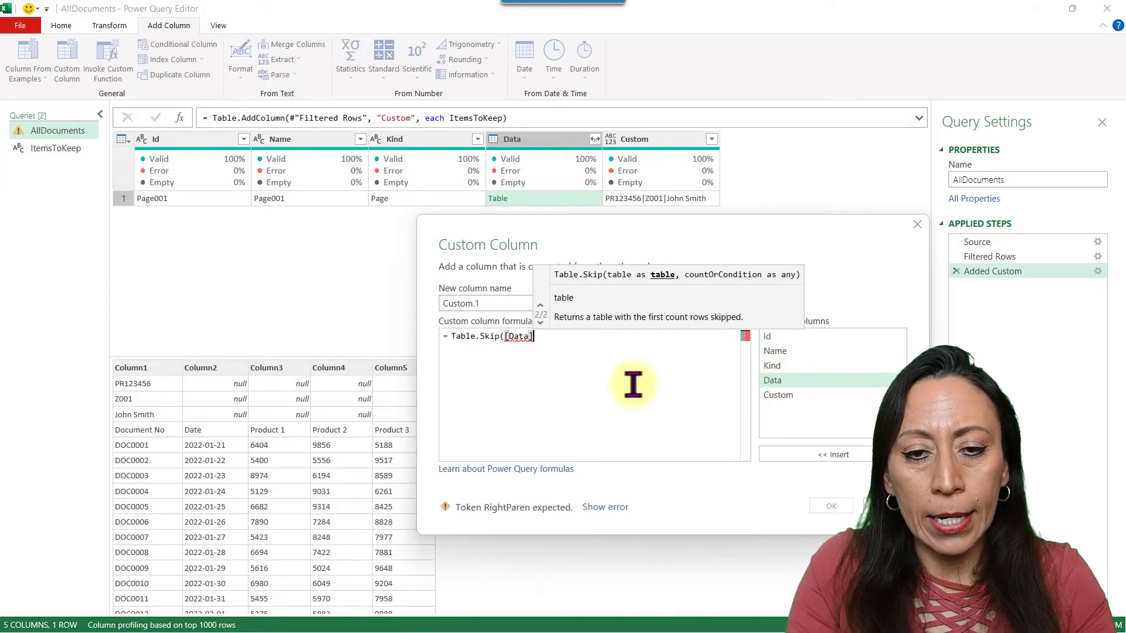
pyautogui.write(',')
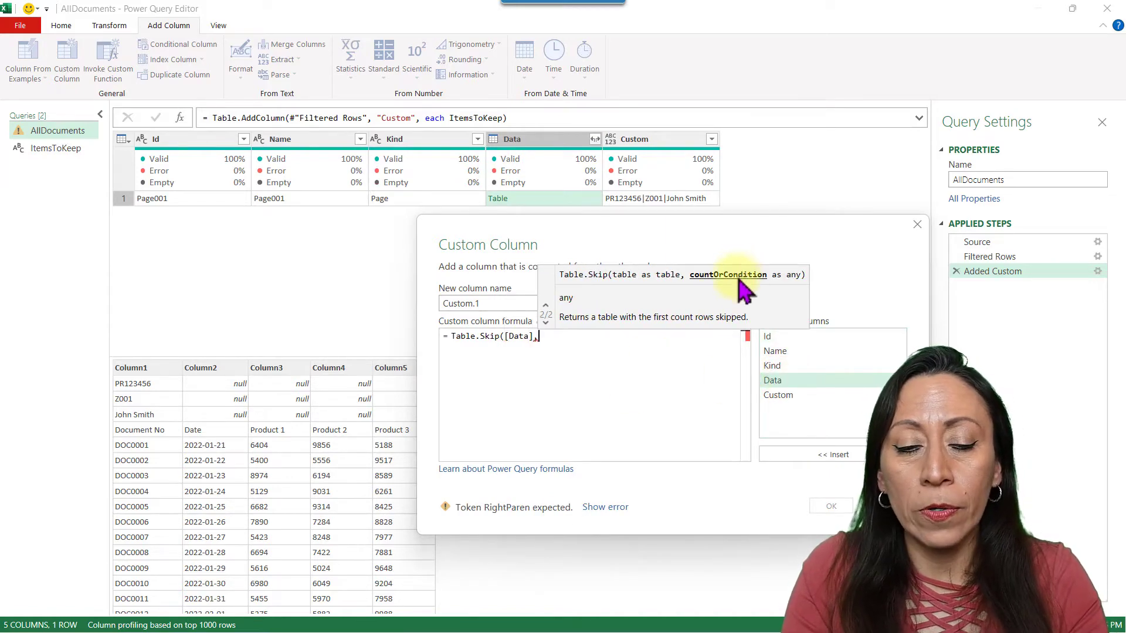
pyautogui.write('3')
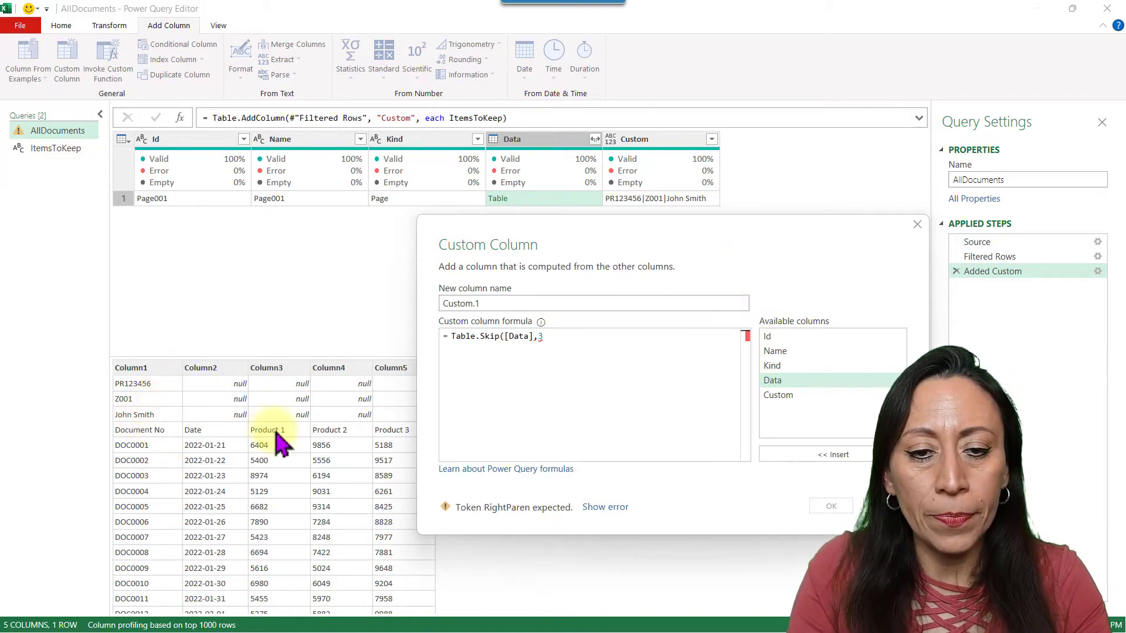
pyautogui.write(')')
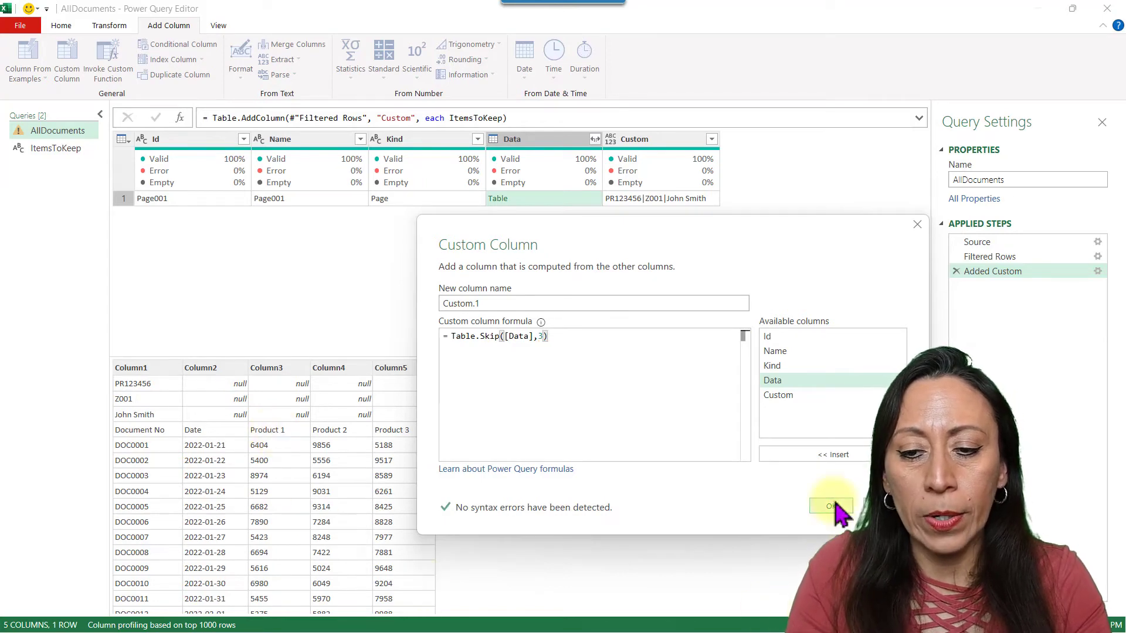
pyautogui.click(833, 507)
pyautogui.click(810, 200)
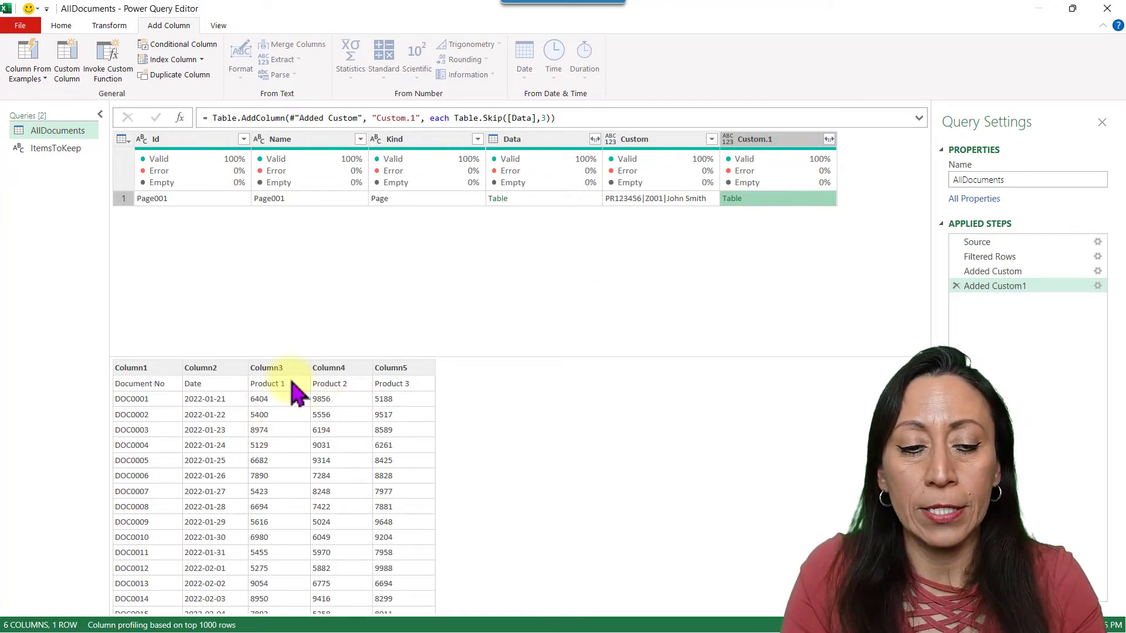
pyautogui.click(825, 195)
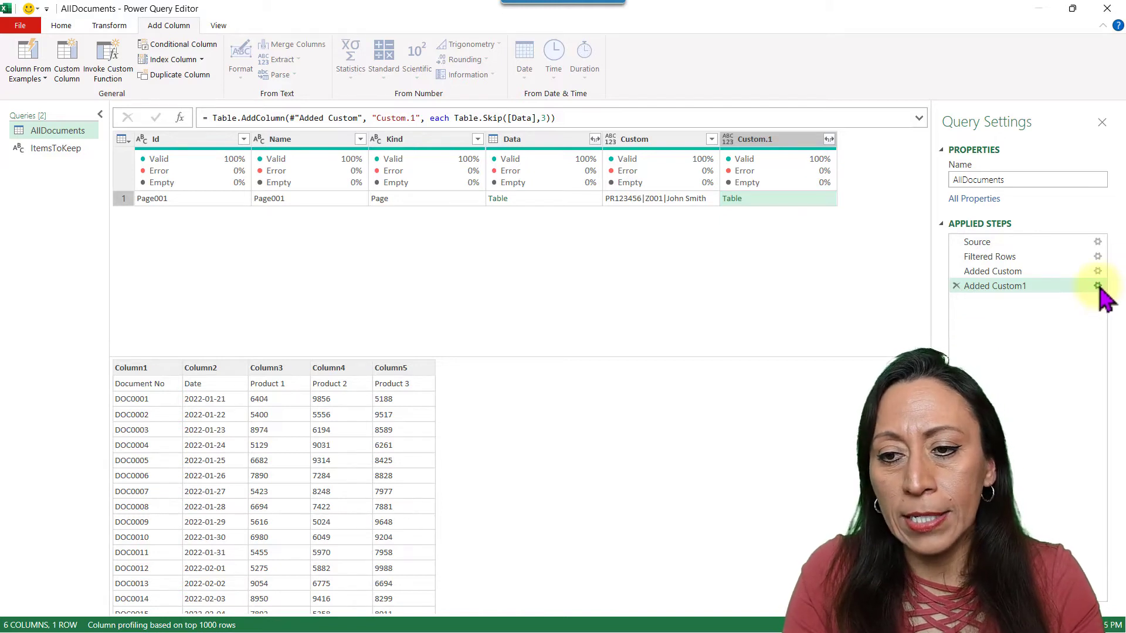
# Edit the Custom.1 column's formula to Table.PromoteHeaders( Table.Skip([Data],3)) so the nested table's first remaining row becomes its headers
pyautogui.click(1098, 287)
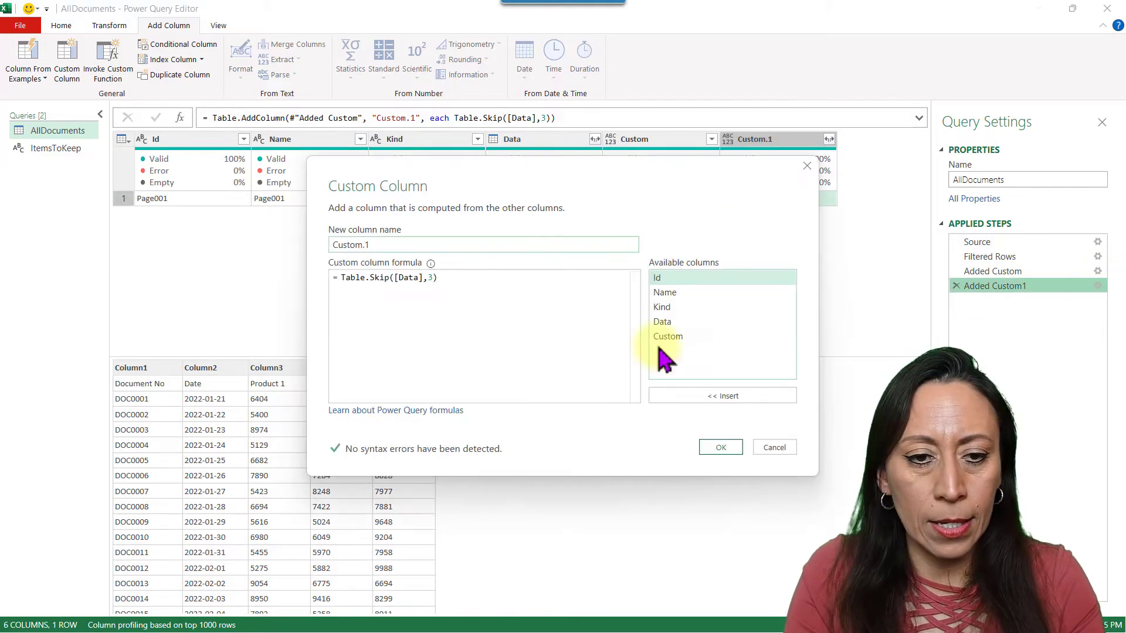
pyautogui.click(340, 280)
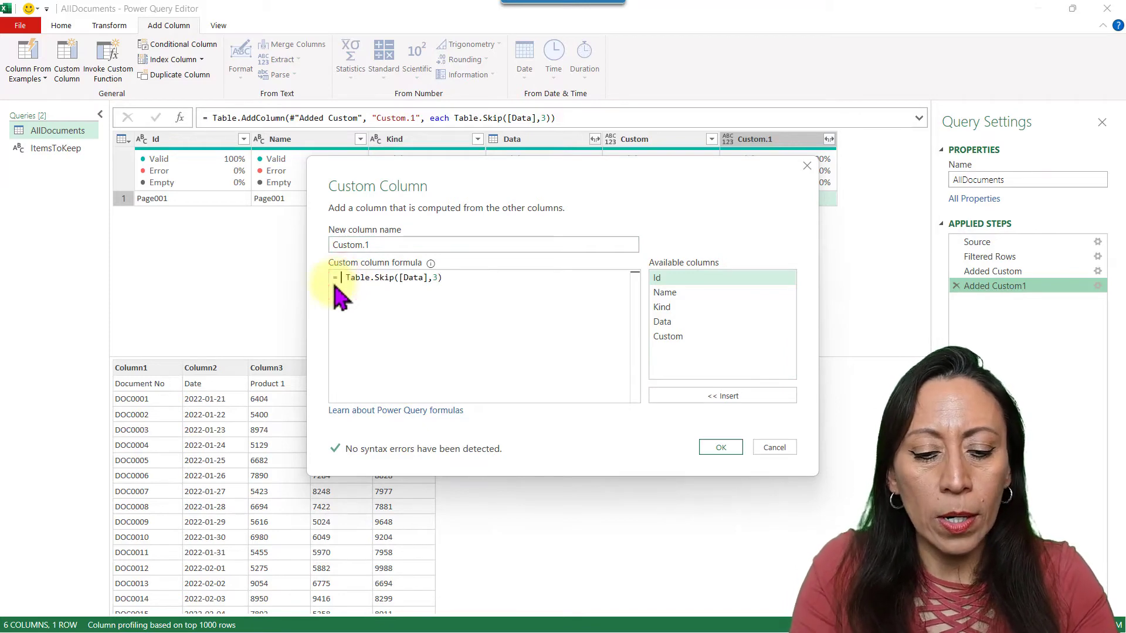
pyautogui.write('Table.')
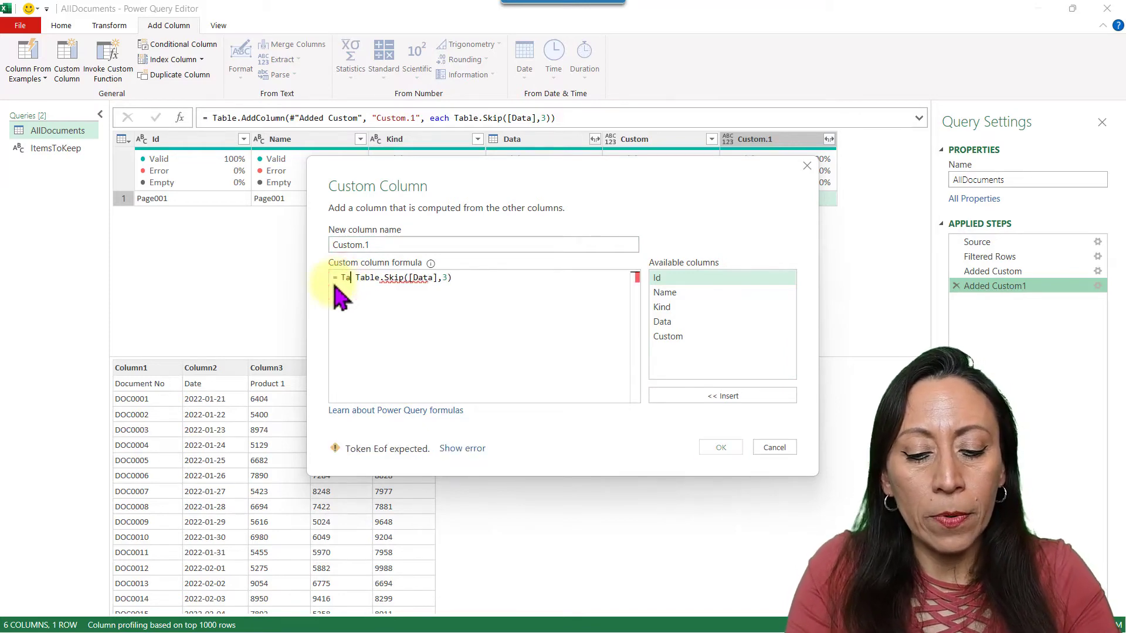
pyautogui.write('Promo')
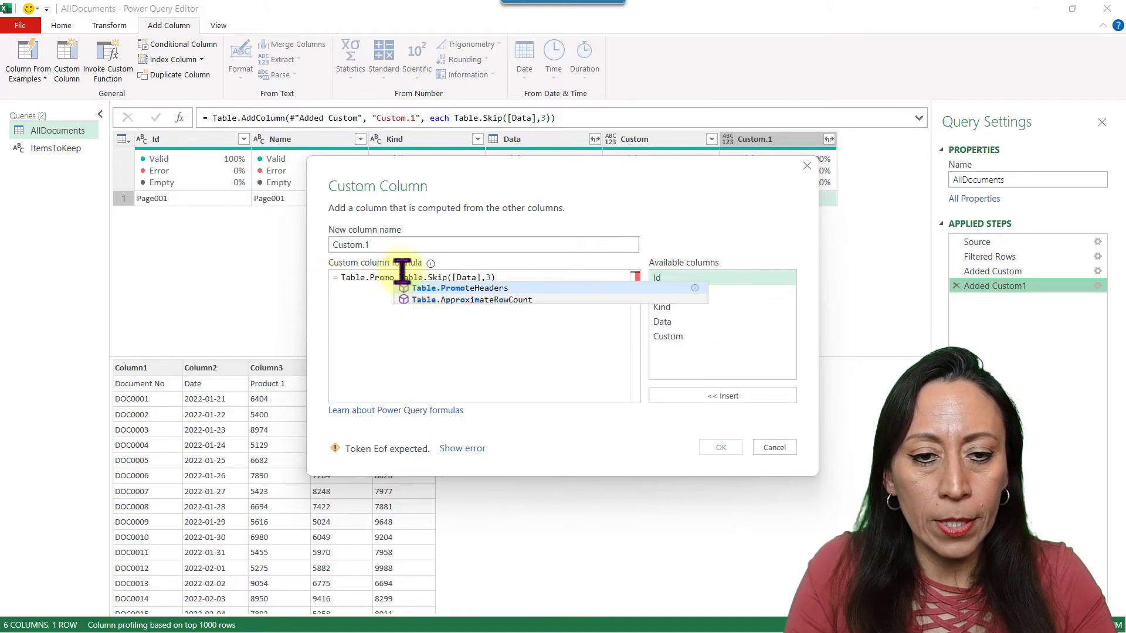
pyautogui.click(430, 287)
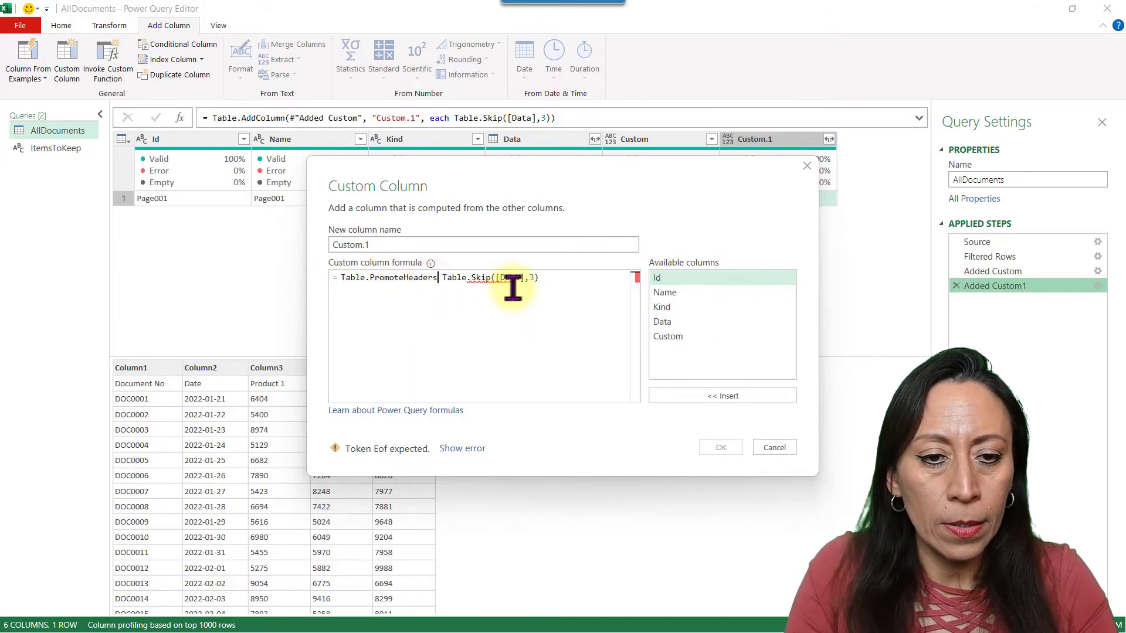
pyautogui.write('(')
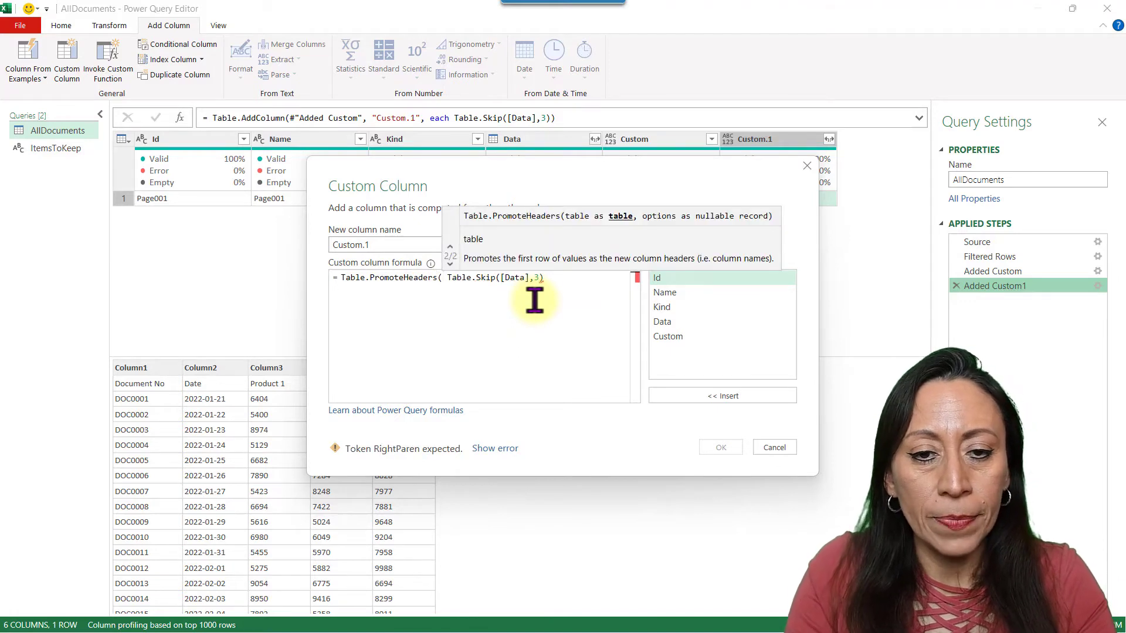
pyautogui.click(566, 280)
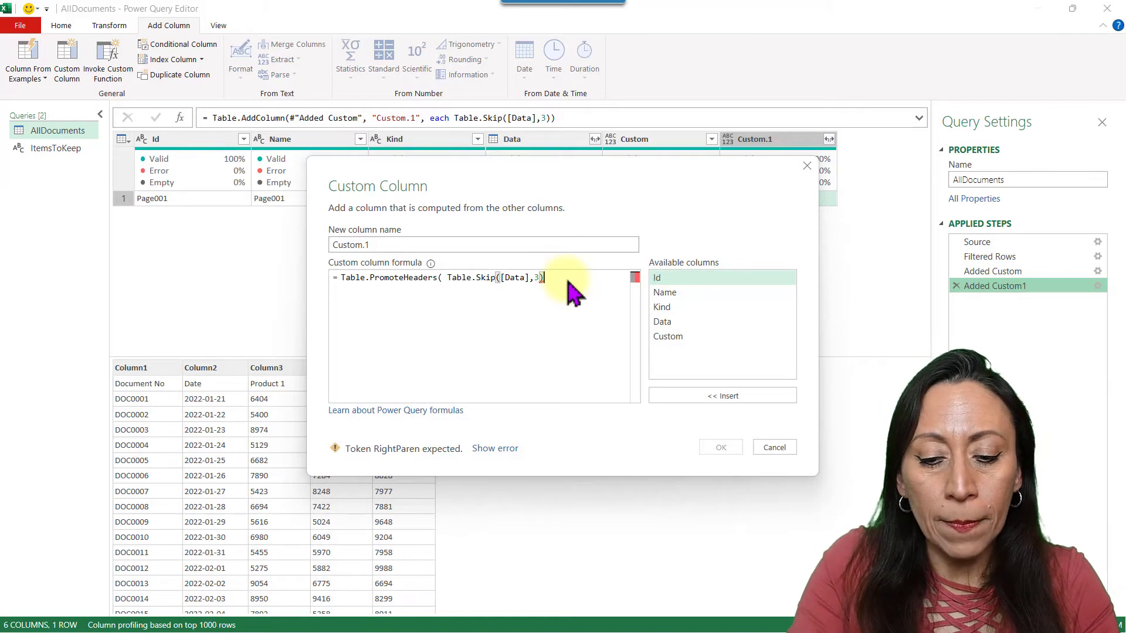
pyautogui.write(')')
pyautogui.press('Return')
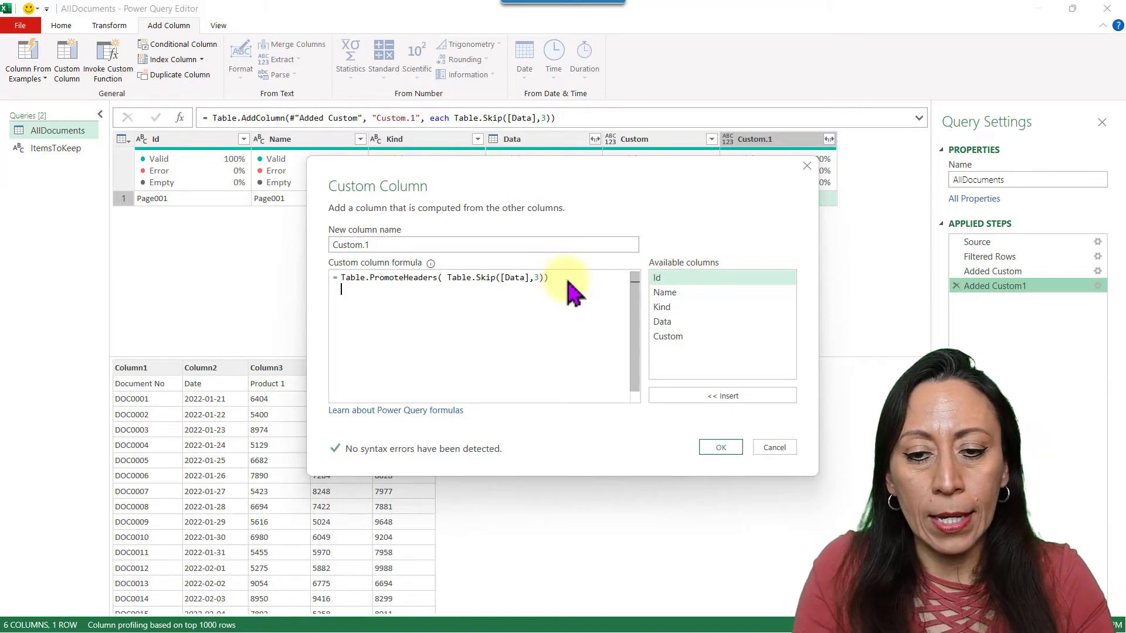
pyautogui.click(718, 447)
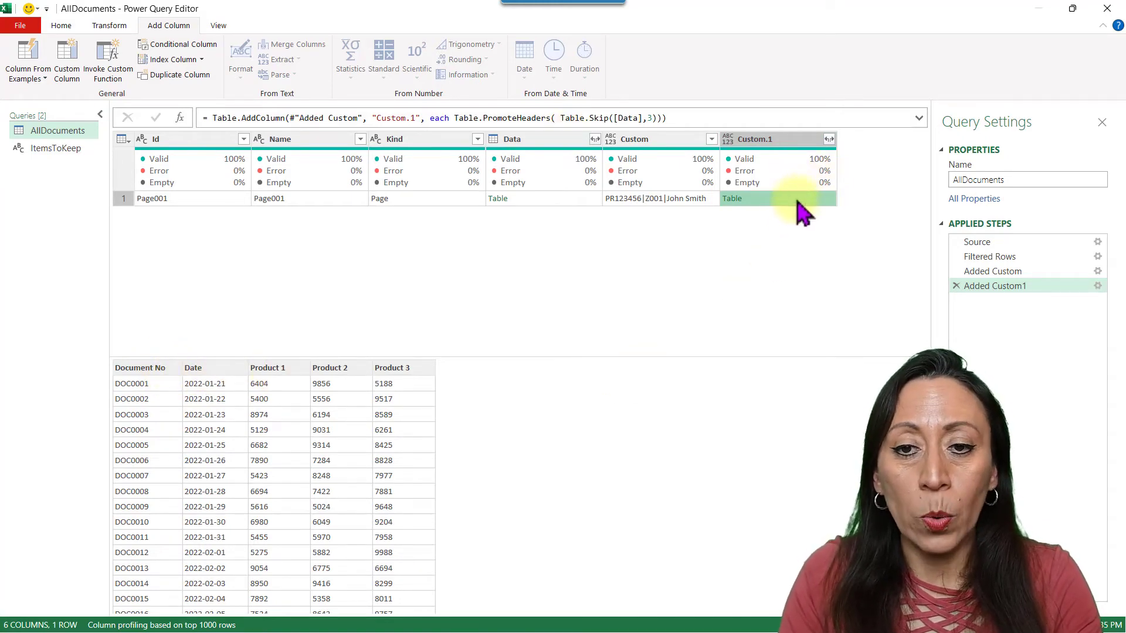
# Remove the Id, Name, Kind and Data columns from AllDocuments, keeping only the two custom columns
pyautogui.click(714, 200)
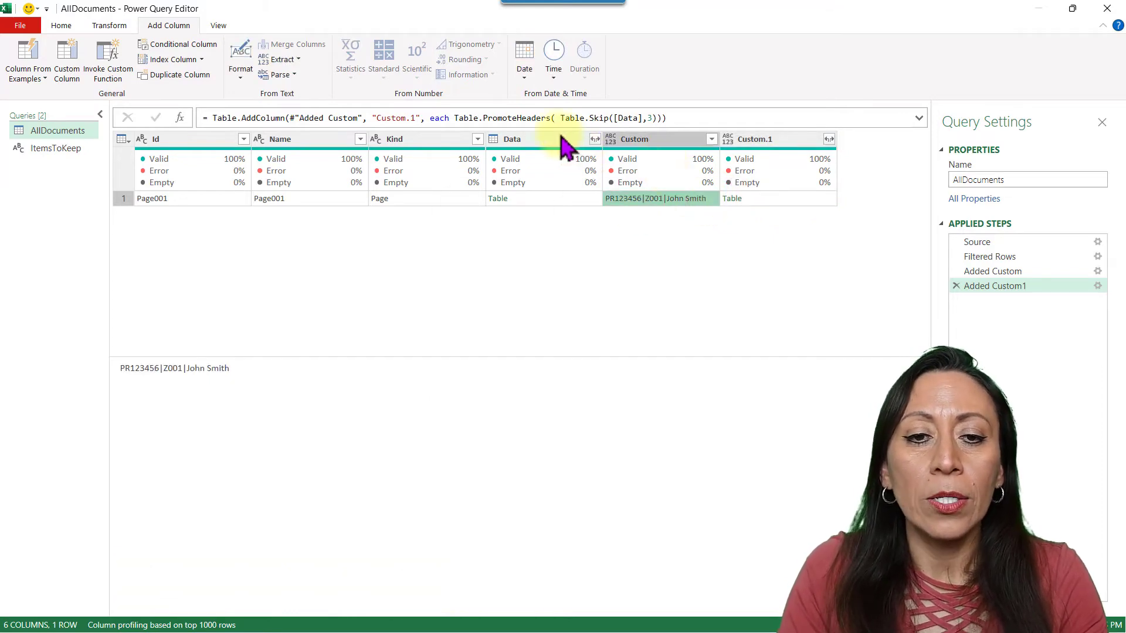
pyautogui.click(560, 140)
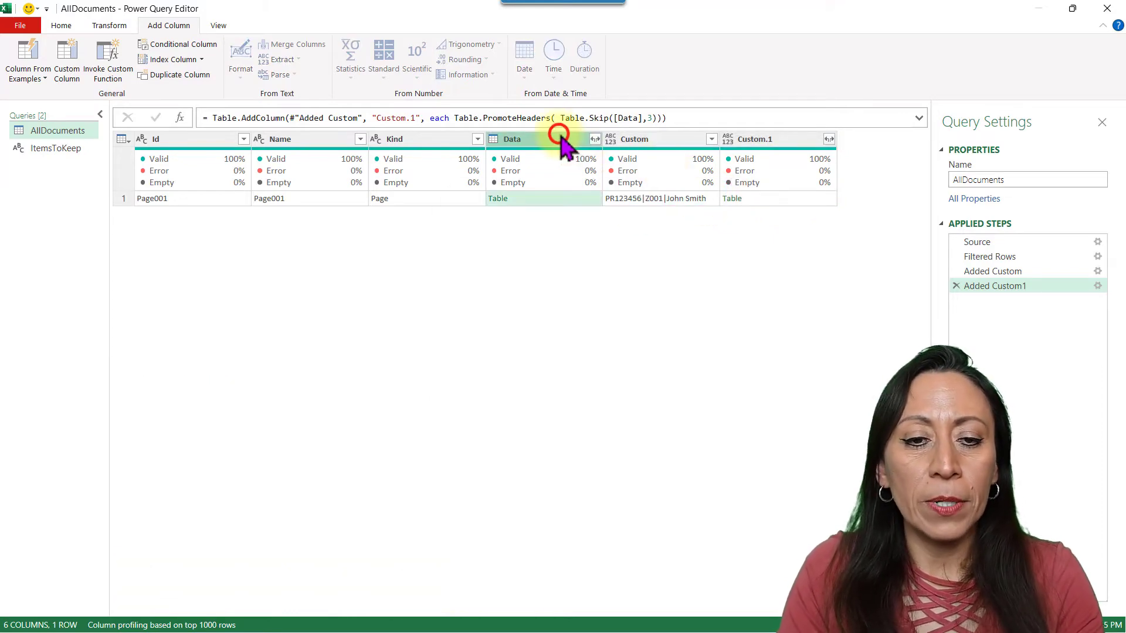
pyautogui.keyDown('shift'); pyautogui.click(206, 141); pyautogui.keyUp('shift')
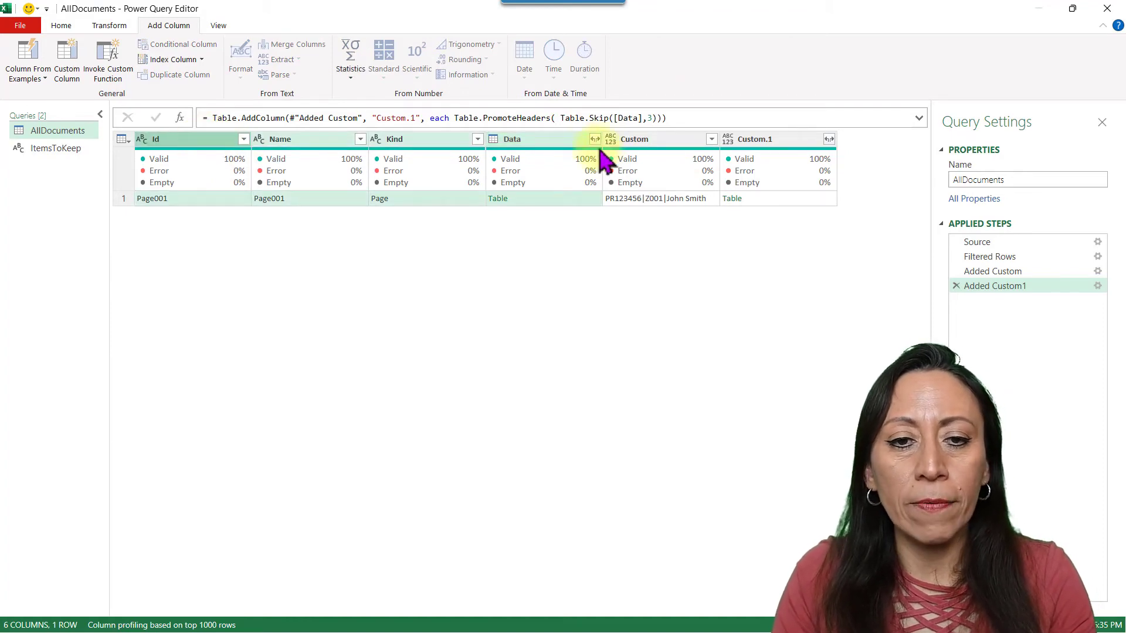
pyautogui.rightClick(193, 153)
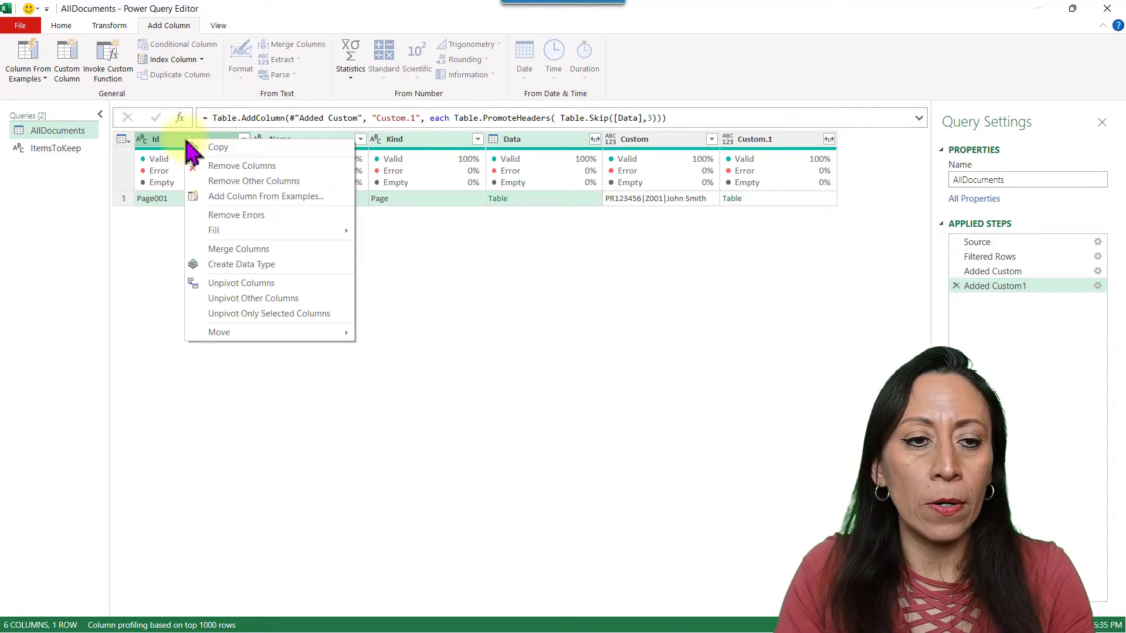
pyautogui.click(234, 167)
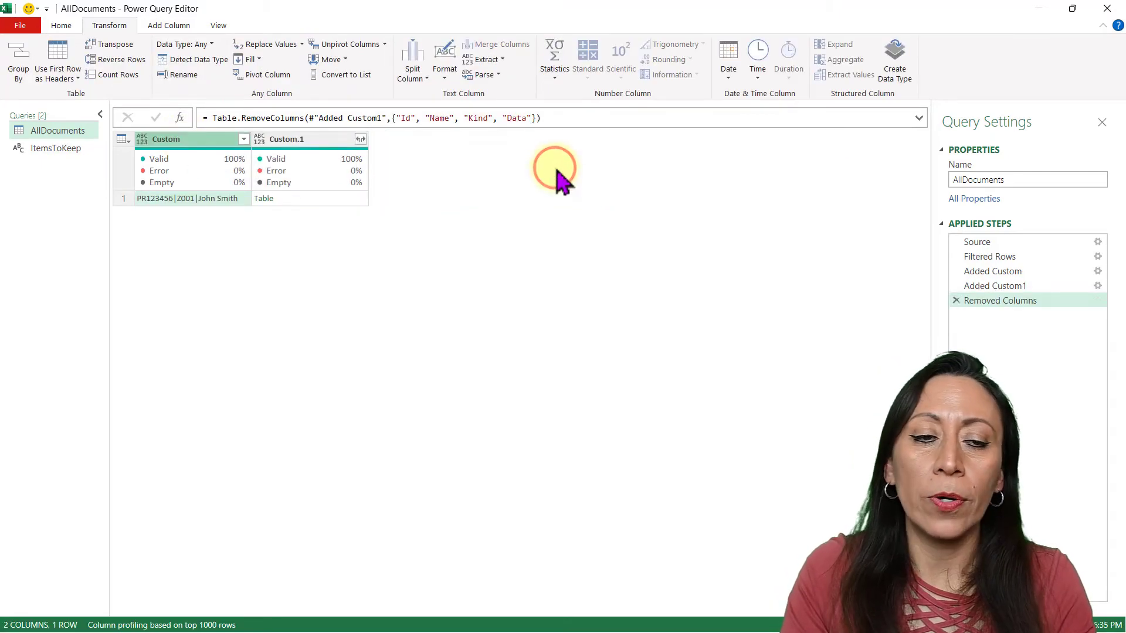
# Split the Custom column by the custom delimiter | at each occurrence of the delimiter
pyautogui.rightClick(202, 155)
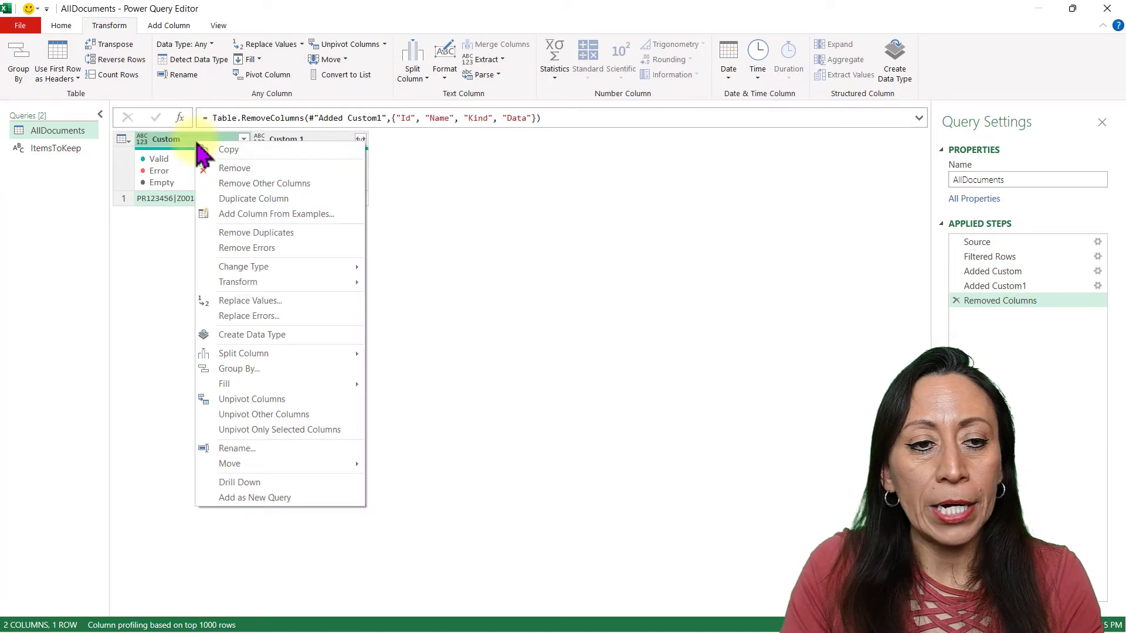
pyautogui.moveTo(339, 359)
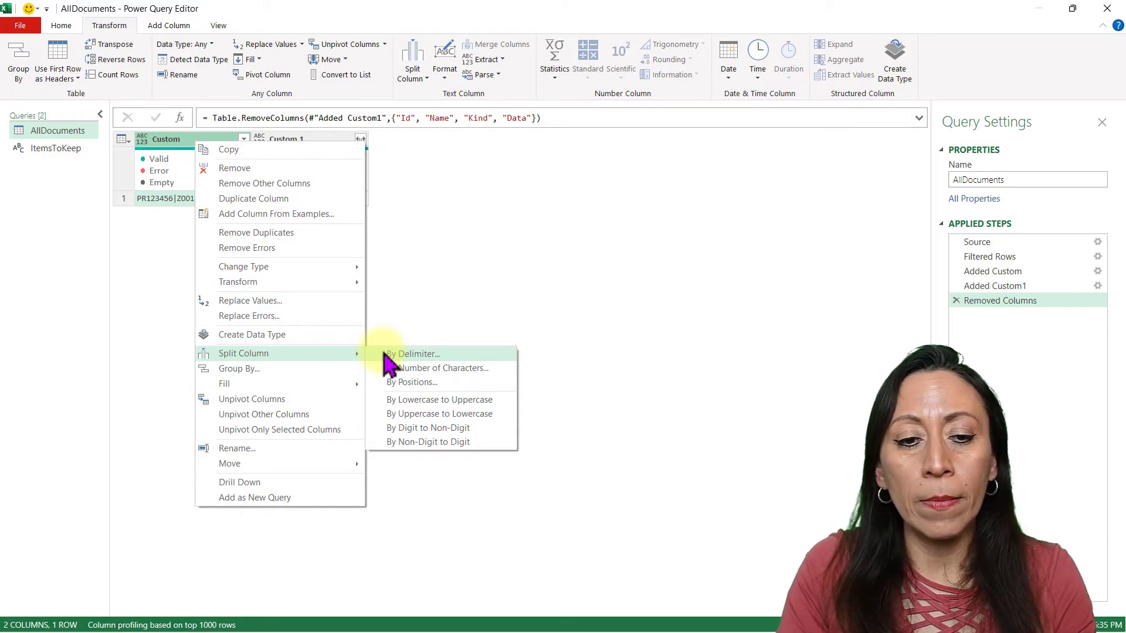
pyautogui.click(387, 356)
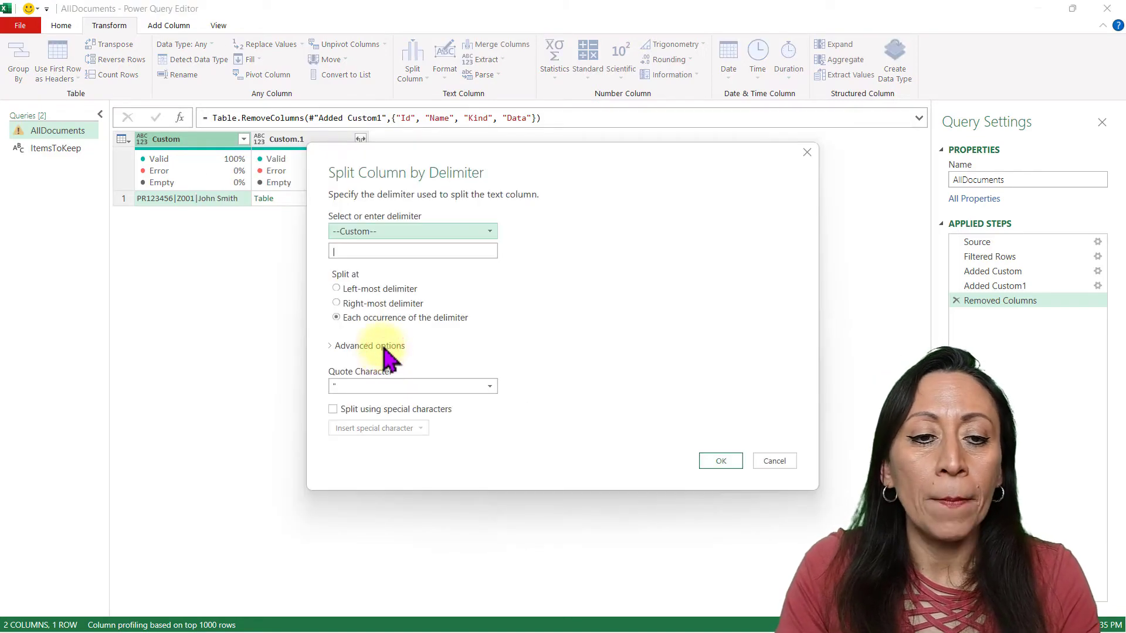
pyautogui.click(425, 249)
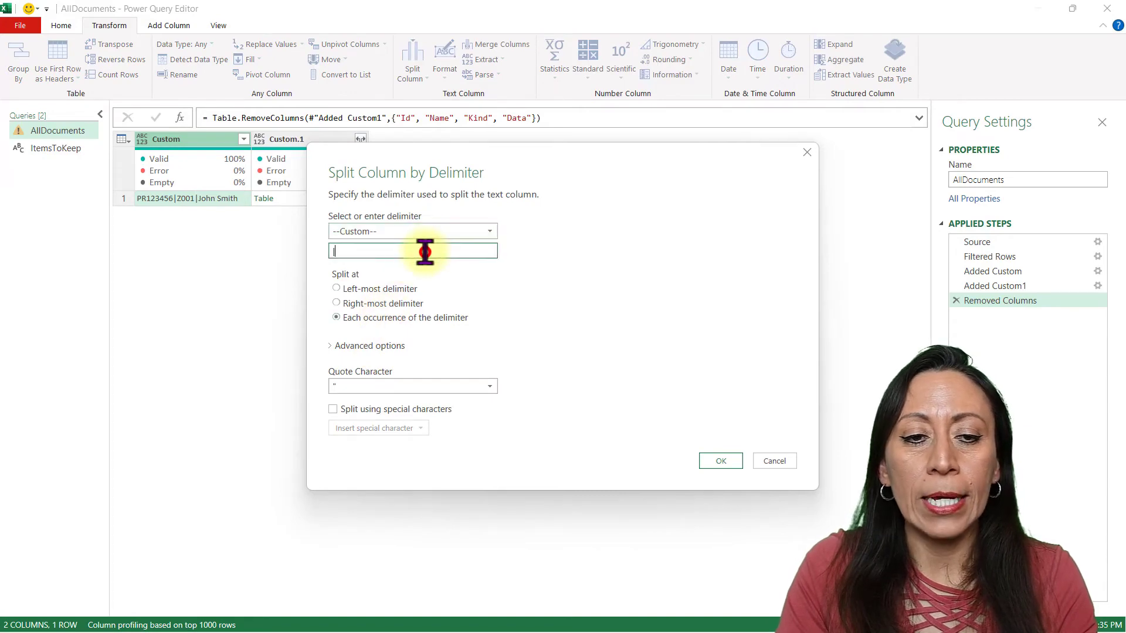
pyautogui.click(729, 456)
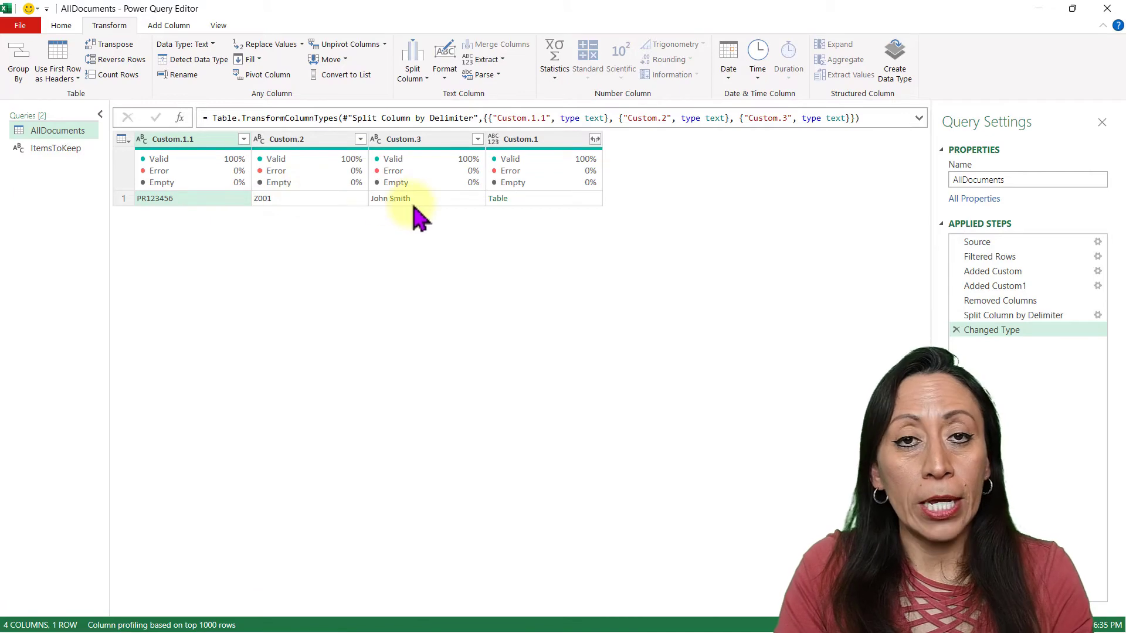
# Expand the nested table in Custom.1 into Document No, Date, Product 1, Product 2 and Product 3, without the original column name as prefix
pyautogui.click(568, 198)
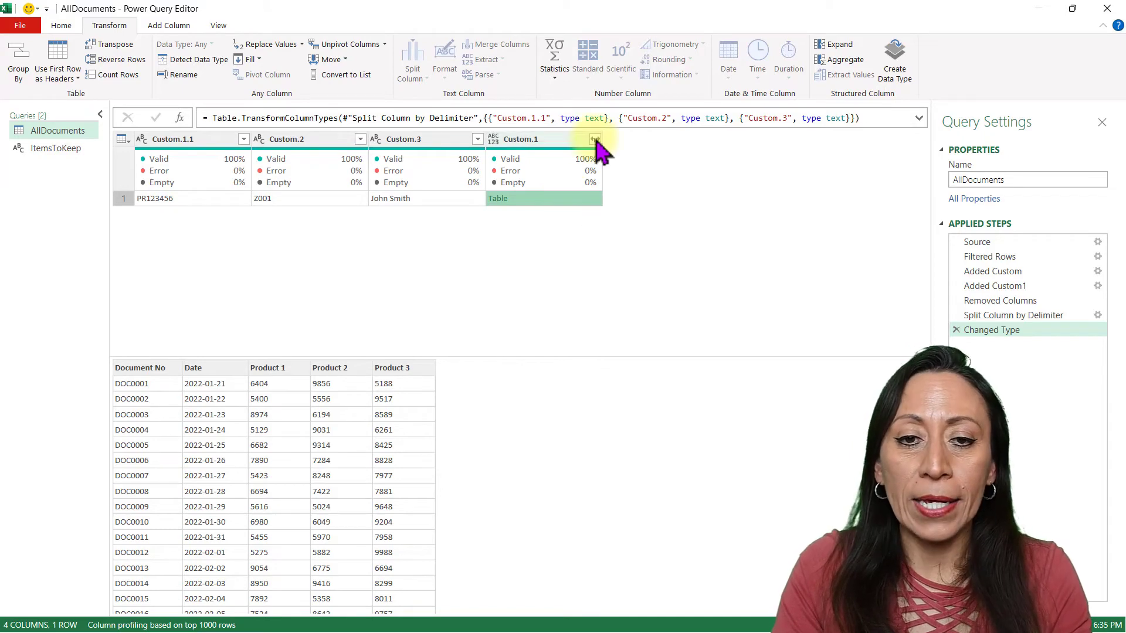
pyautogui.click(595, 139)
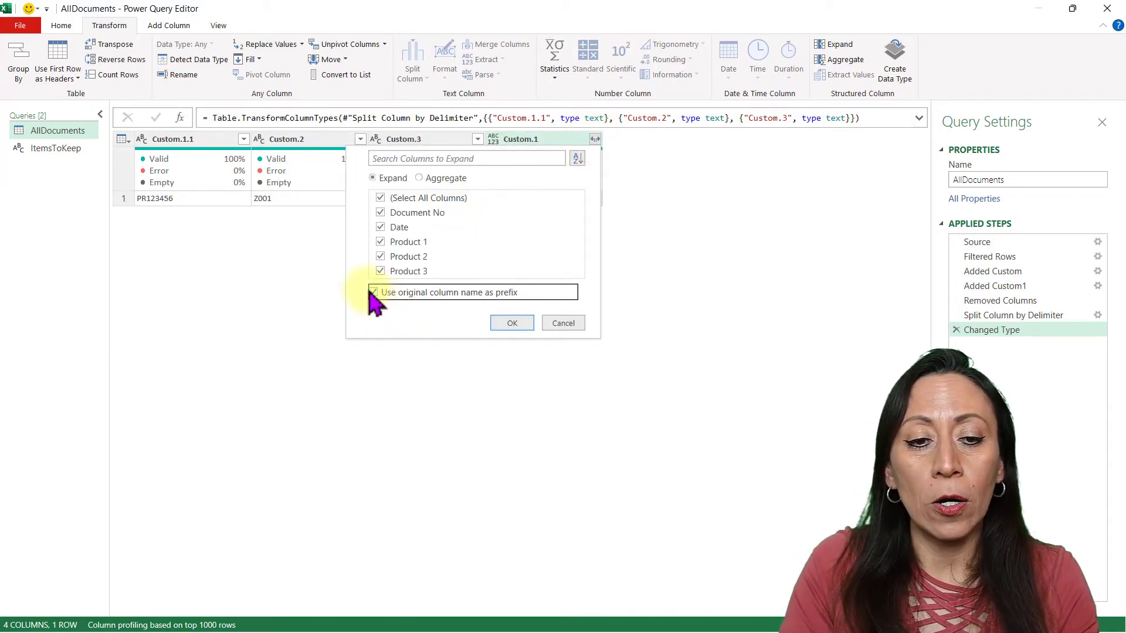
pyautogui.click(509, 323)
# Examine the first row's values across the split header columns and the expanded document columns
pyautogui.click(315, 199)
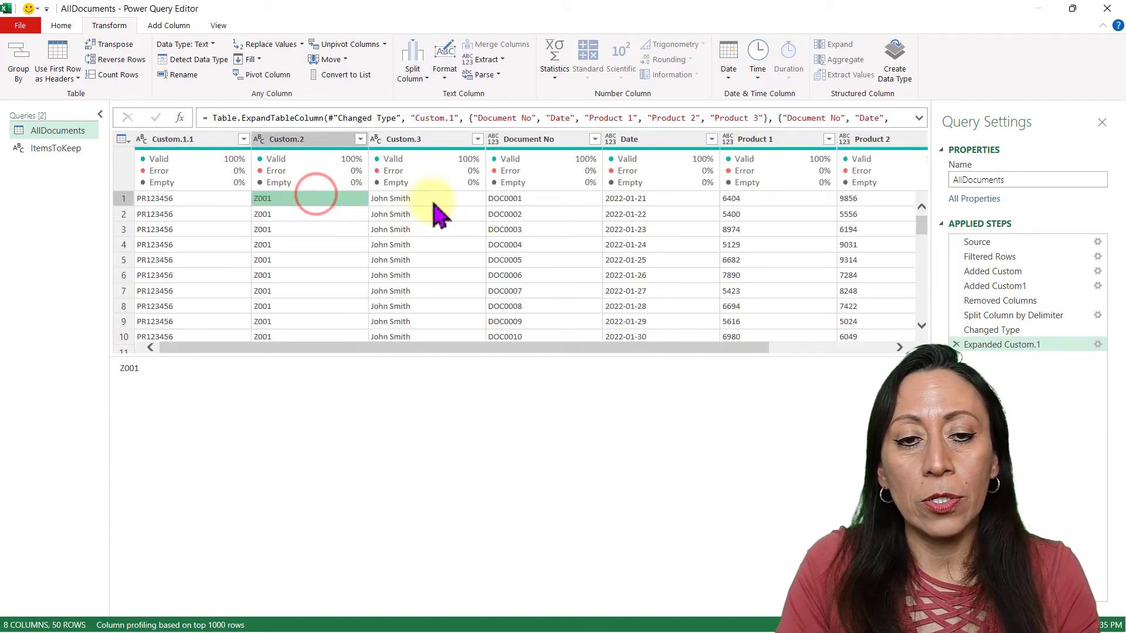
pyautogui.click(434, 198)
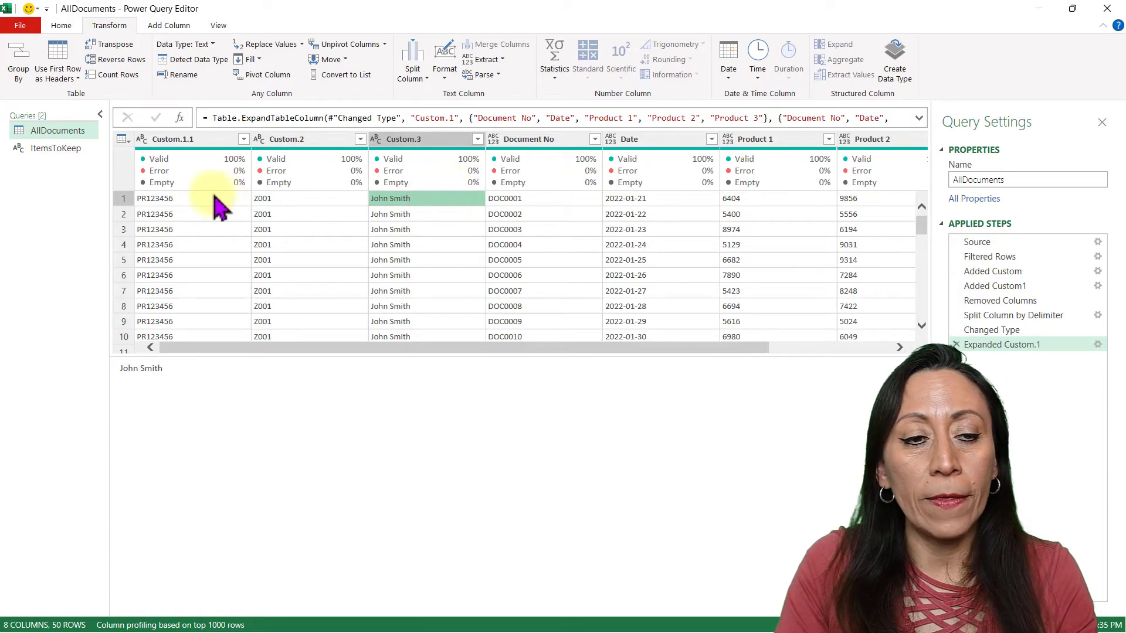
pyautogui.click(211, 196)
pyautogui.click(318, 198)
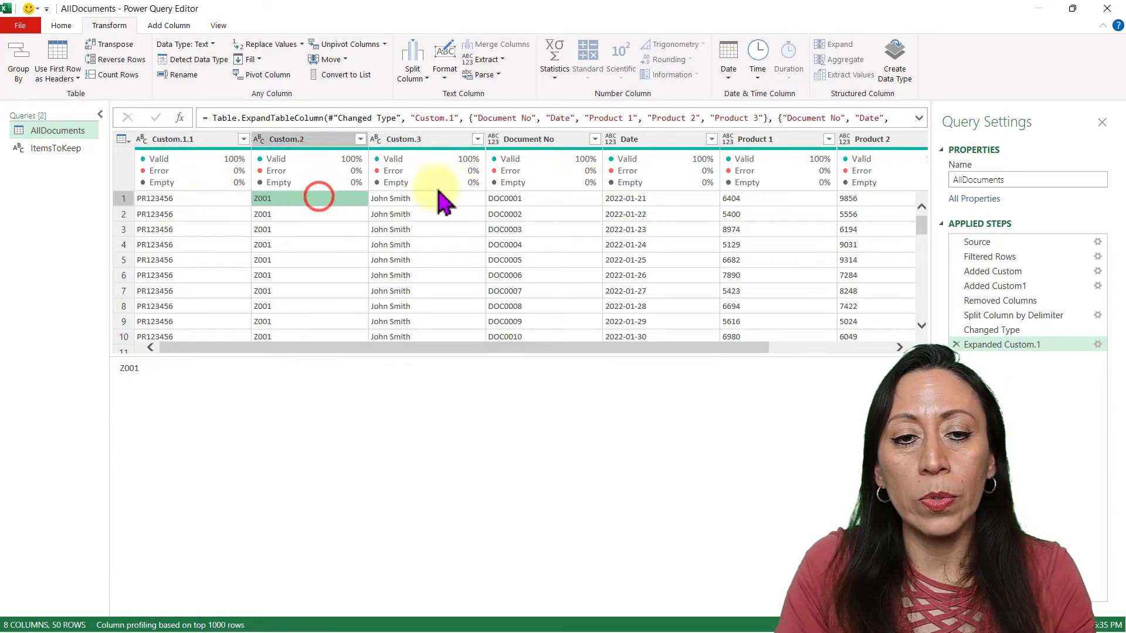
pyautogui.click(433, 198)
pyautogui.click(542, 198)
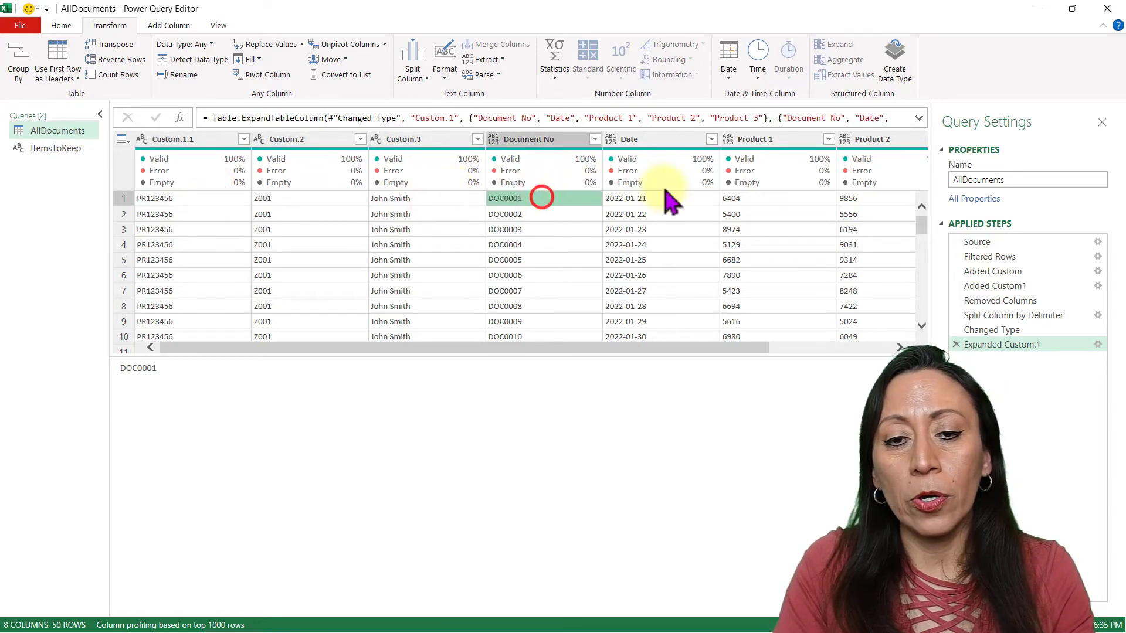
pyautogui.click(668, 198)
pyautogui.press('Right')
pyautogui.press('Right')
pyautogui.press('Right')
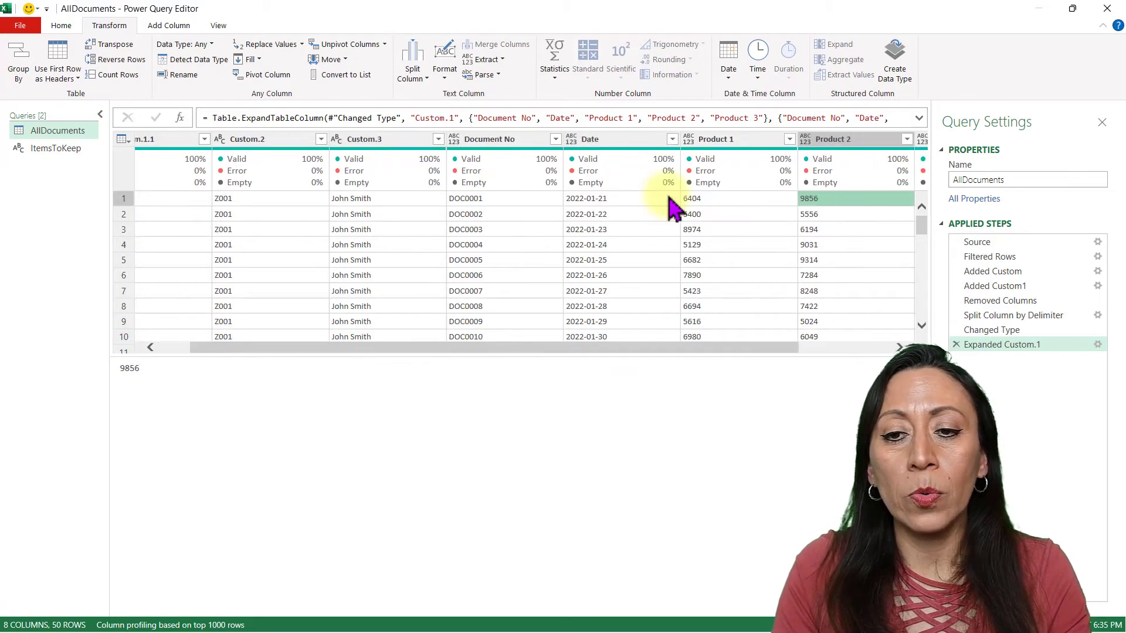
pyautogui.press('Left')
pyautogui.press('Left')
pyautogui.press('Left')
pyautogui.press('Left')
pyautogui.press('Left')
pyautogui.press('Left')
pyautogui.press('Left')
pyautogui.press('Left')
# Unpivot all columns other than Custom.1.1, Custom.2, Custom.3, Document No and Date
pyautogui.click(215, 138)
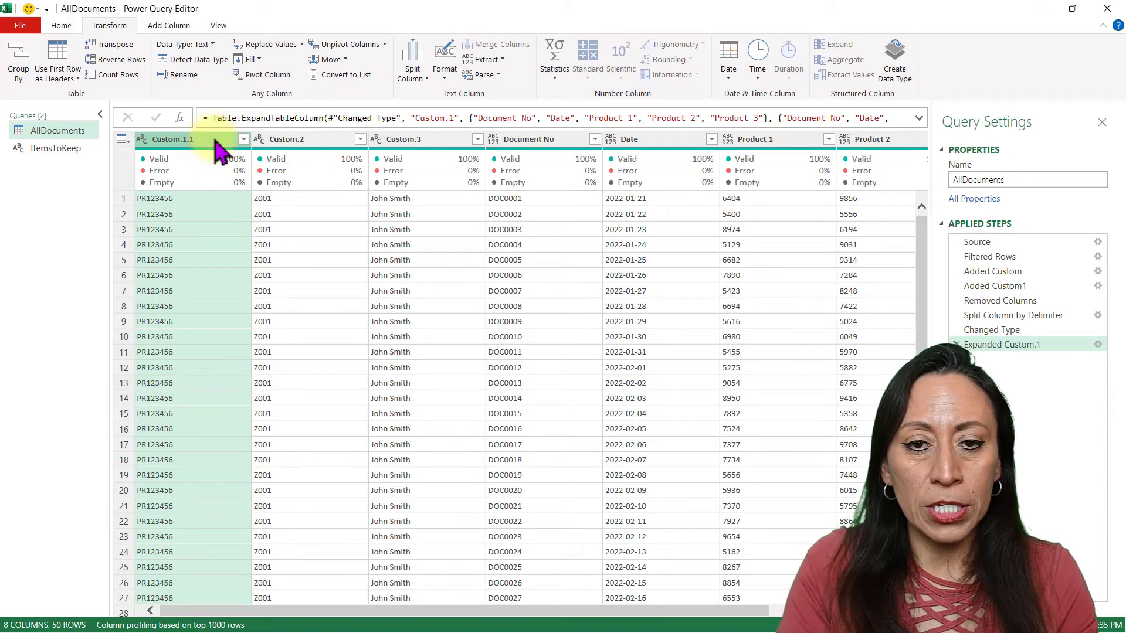
pyautogui.keyDown('shift'); pyautogui.click(671, 138); pyautogui.keyUp('shift')
pyautogui.rightClick(677, 144)
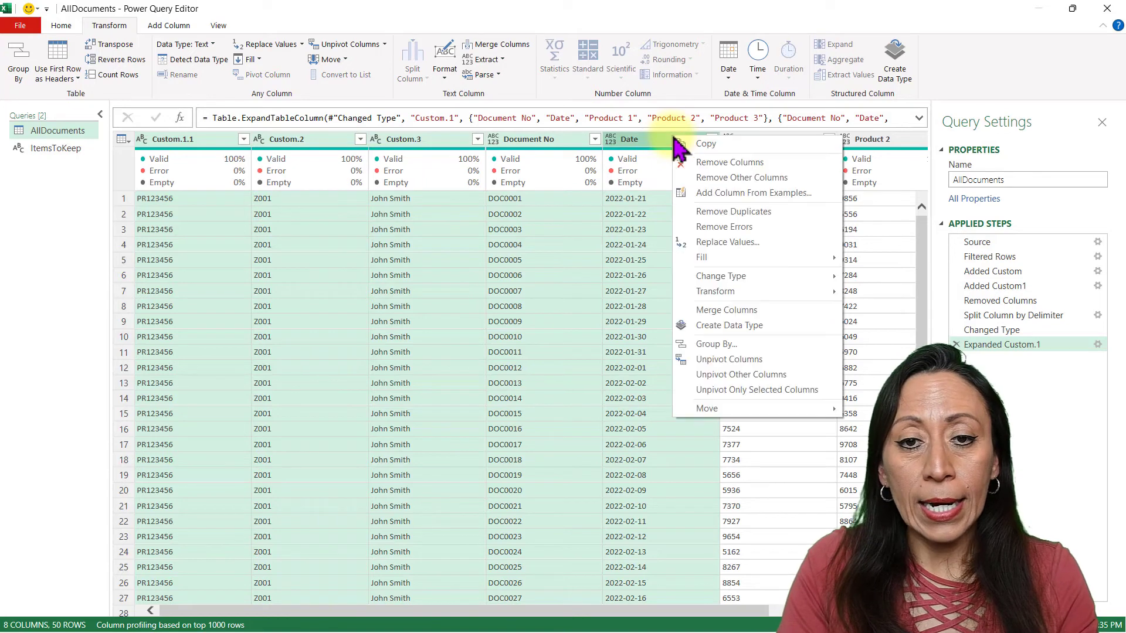
pyautogui.click(748, 378)
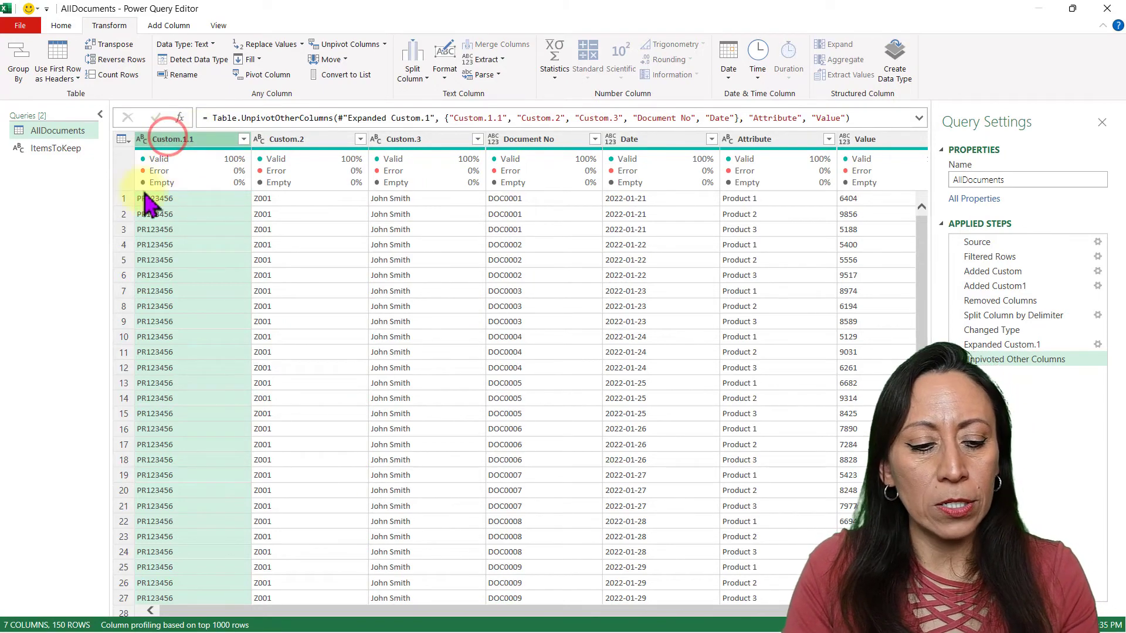
# Detect the data types of all columns in AllDocuments and check the types assigned across the table
pyautogui.hotkey('ctrl', 'a')
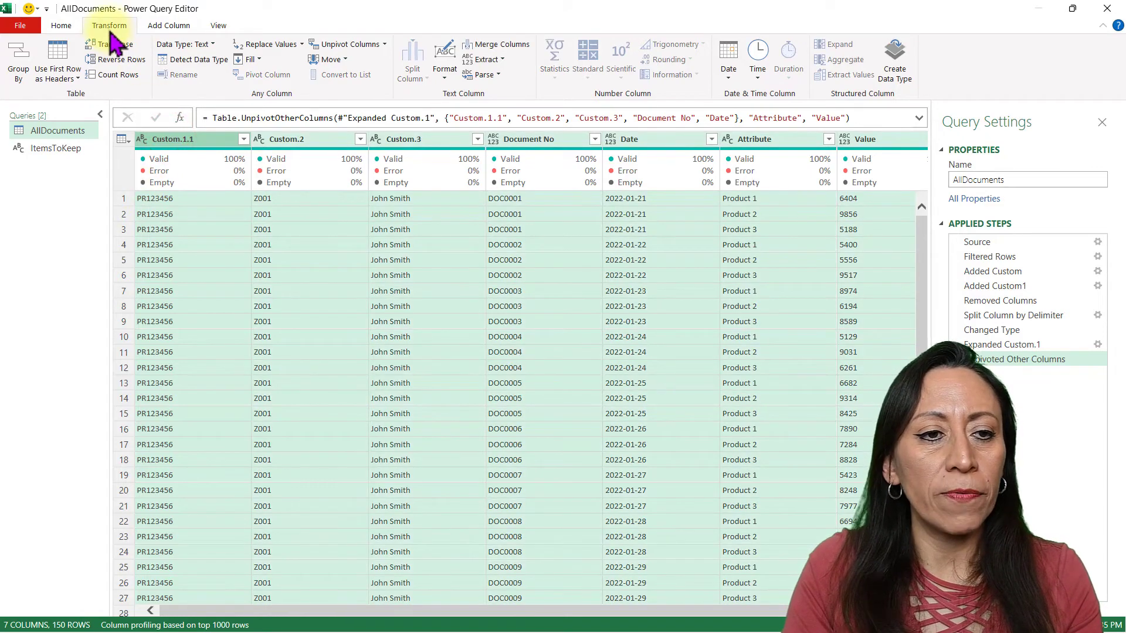
pyautogui.click(198, 61)
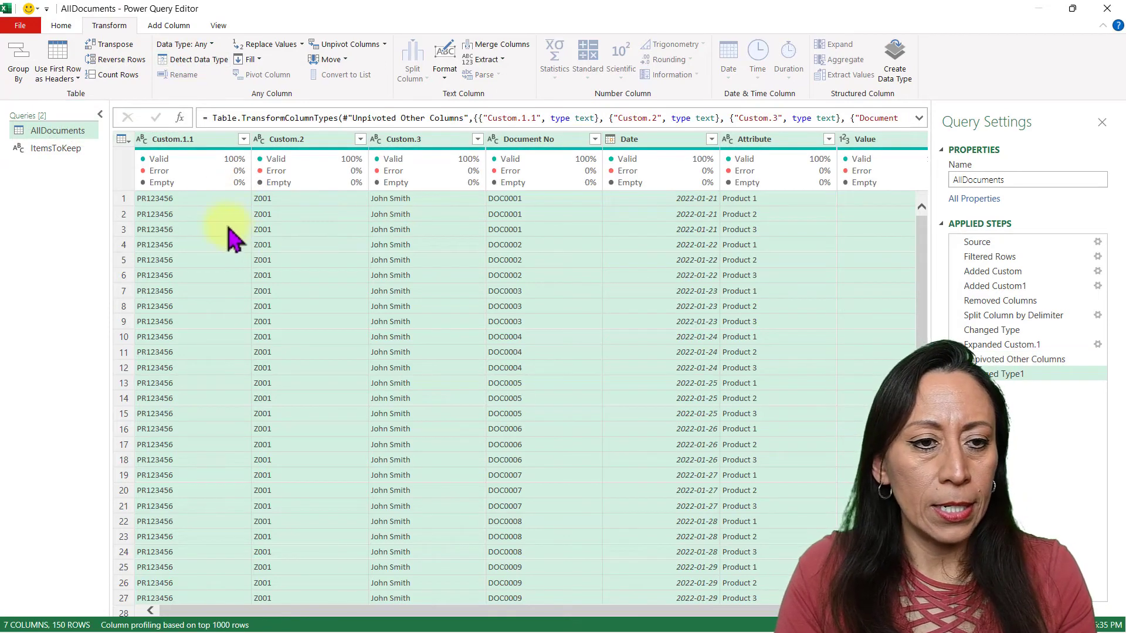
pyautogui.click(334, 229)
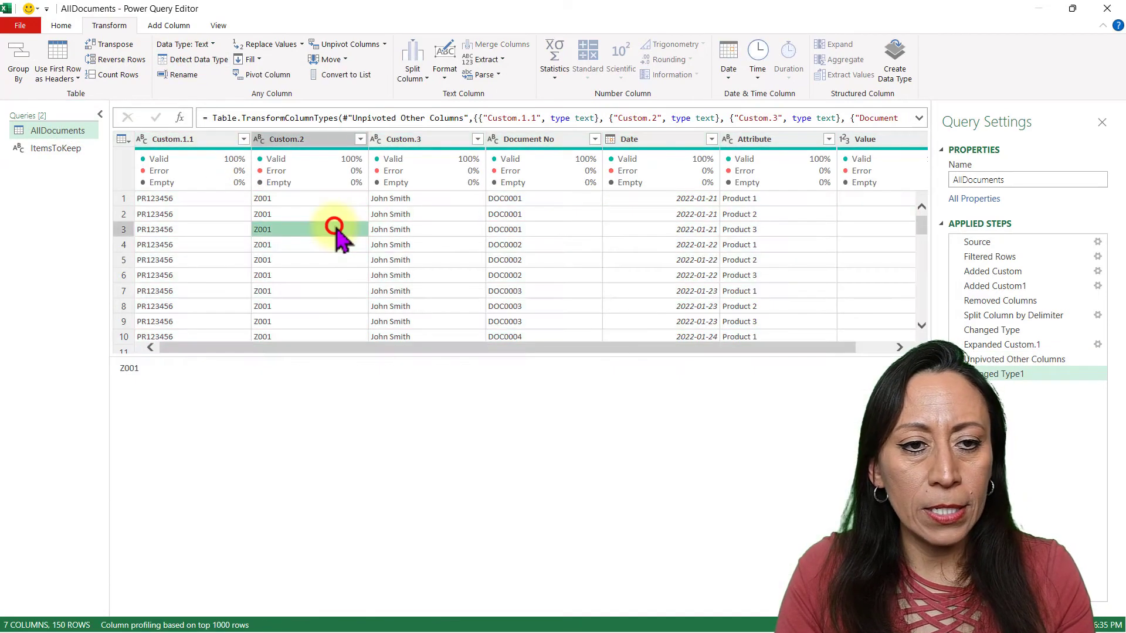
pyautogui.click(449, 141)
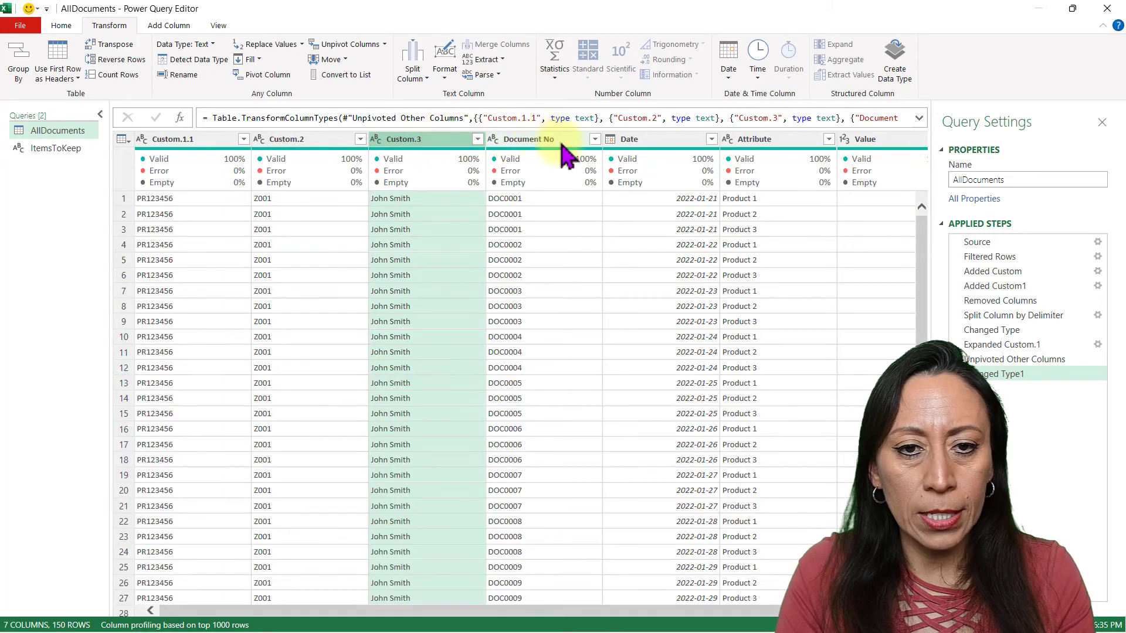
pyautogui.click(663, 144)
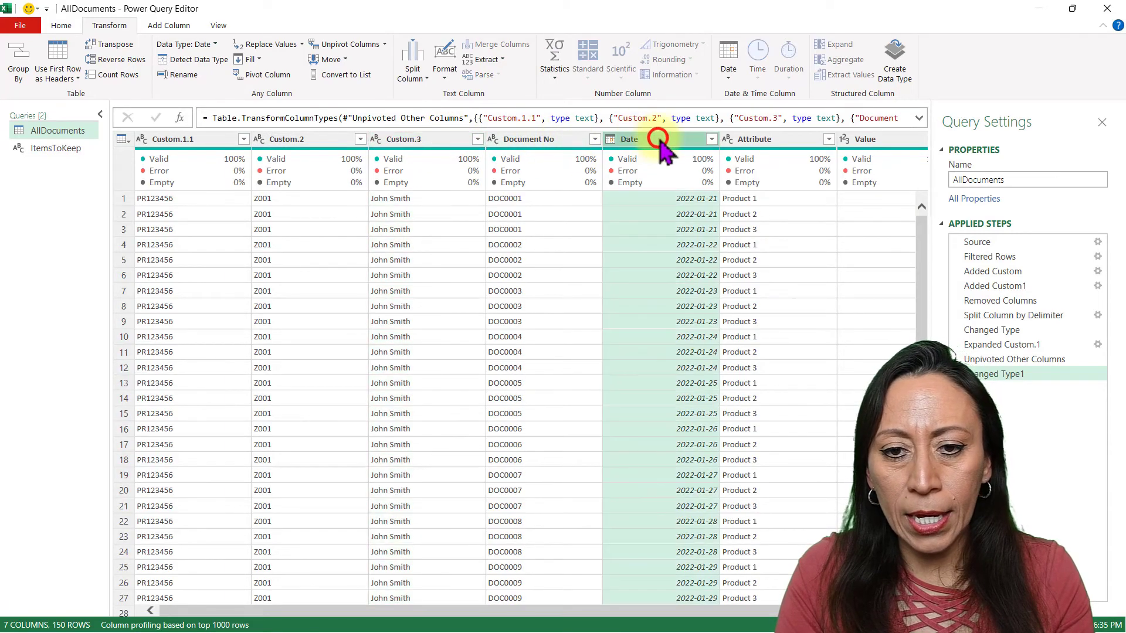
pyautogui.hscroll(1, 737, 314)
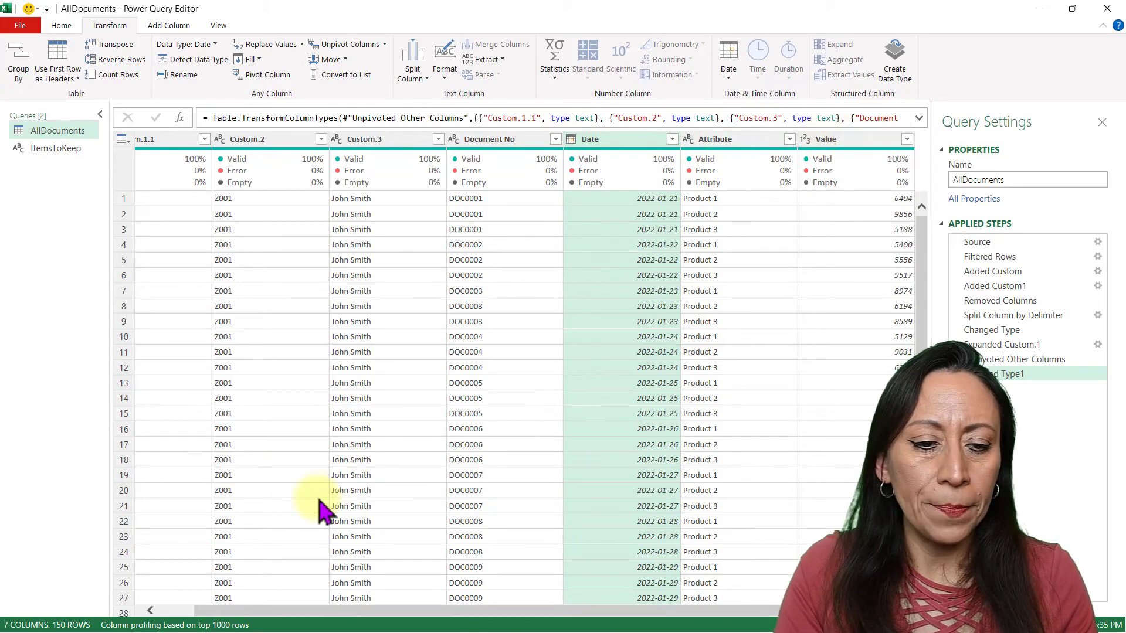
# Rename the columns Custom.1.1 to Project #, Custom.2 to Zone # and Custom.3 to Manager
pyautogui.hscroll(-1, 182, 616)
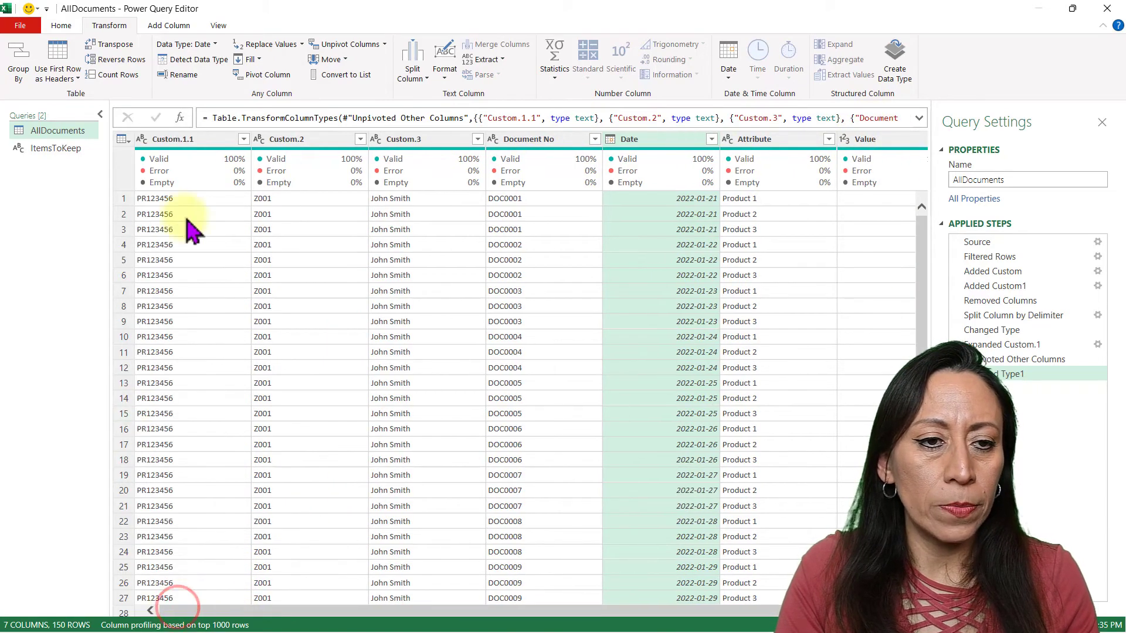
pyautogui.doubleClick(206, 147)
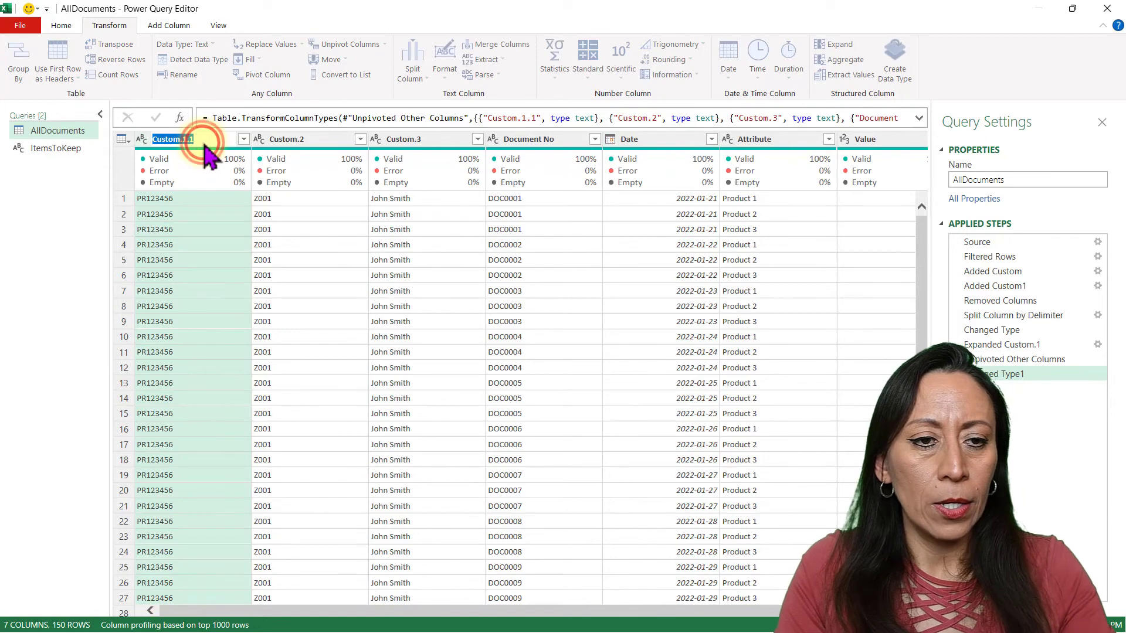
pyautogui.write('Proje')
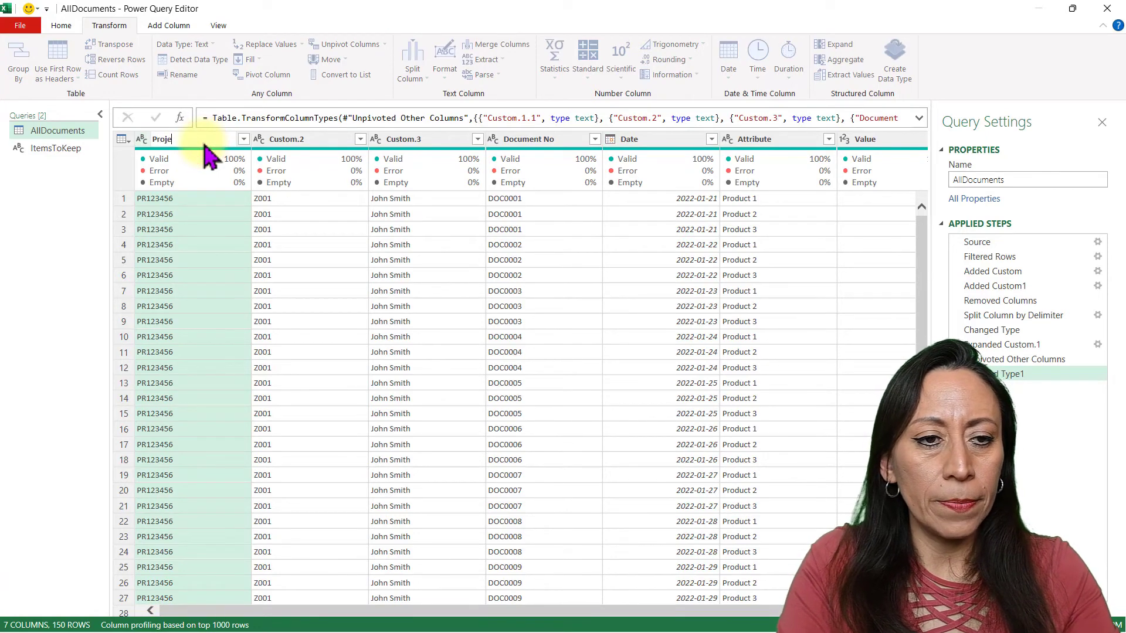
pyautogui.write('ct #')
pyautogui.press('Return')
pyautogui.doubleClick(345, 146)
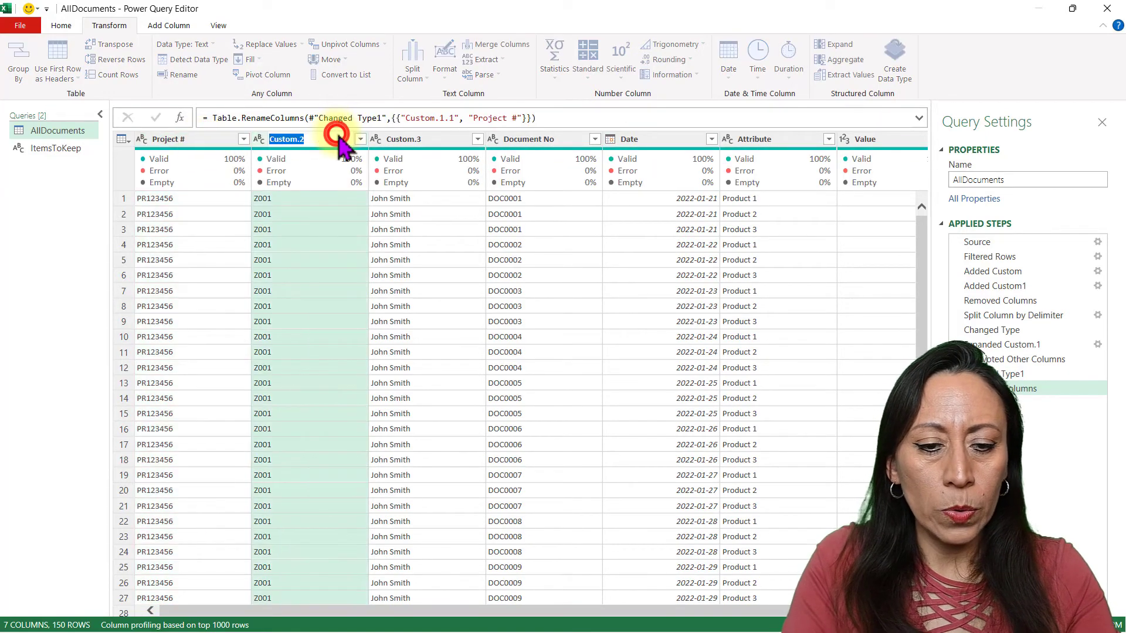
pyautogui.write('Zone #')
pyautogui.press('Return')
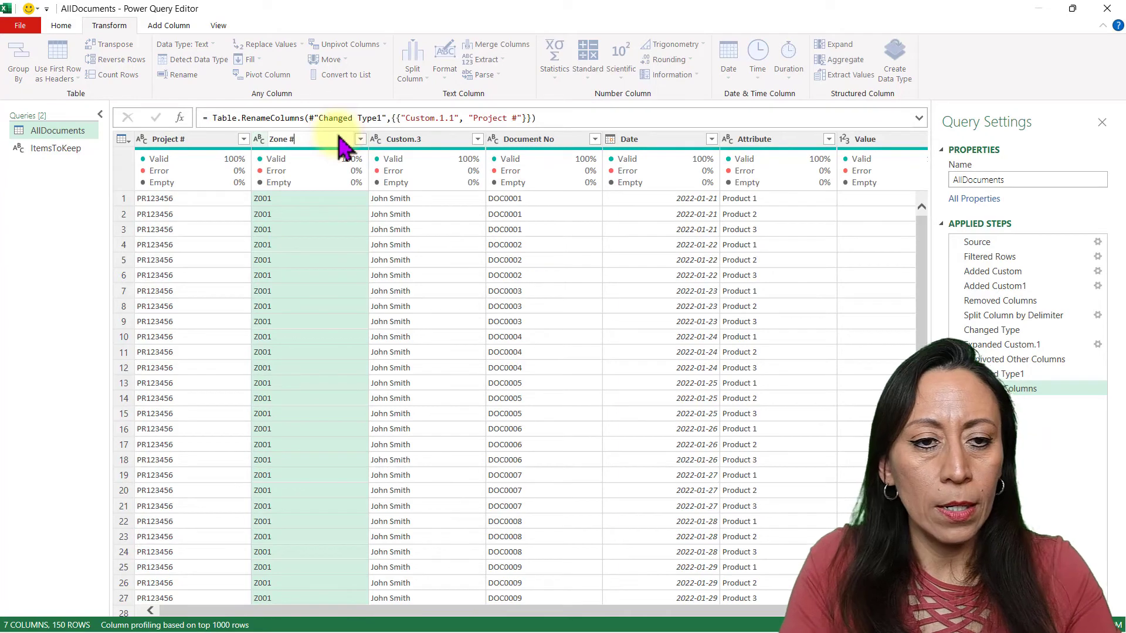
pyautogui.doubleClick(412, 141)
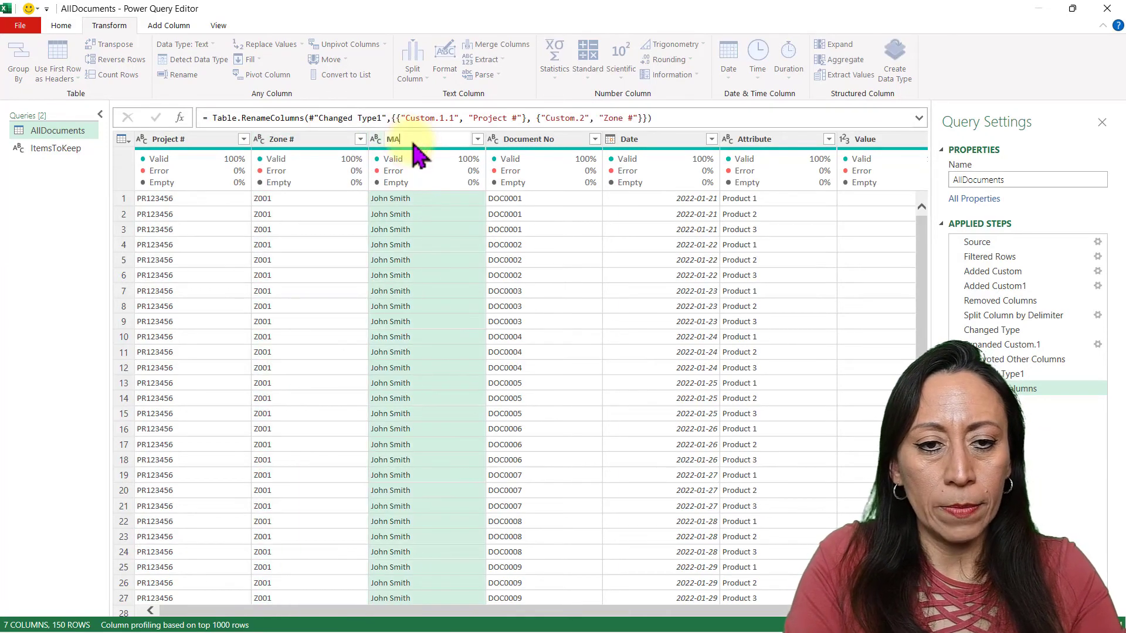
pyautogui.write('Manager')
pyautogui.press('Return')
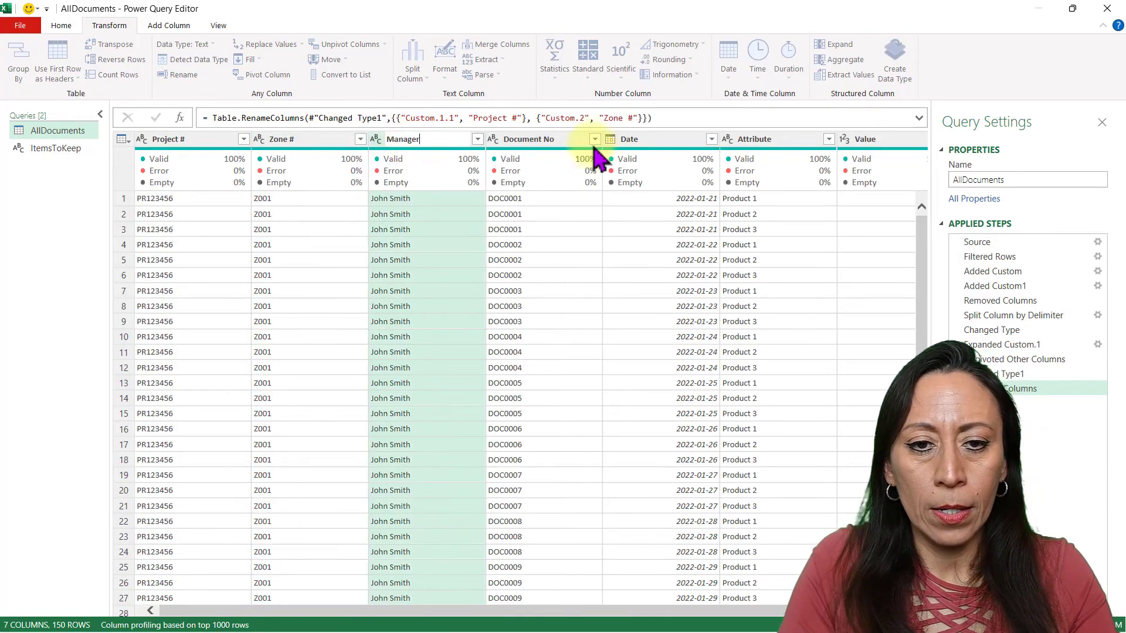
# Rename the Attribute column to Product # and the Value column to Amount
pyautogui.doubleClick(772, 141)
pyautogui.write('Product #')
pyautogui.press('Return')
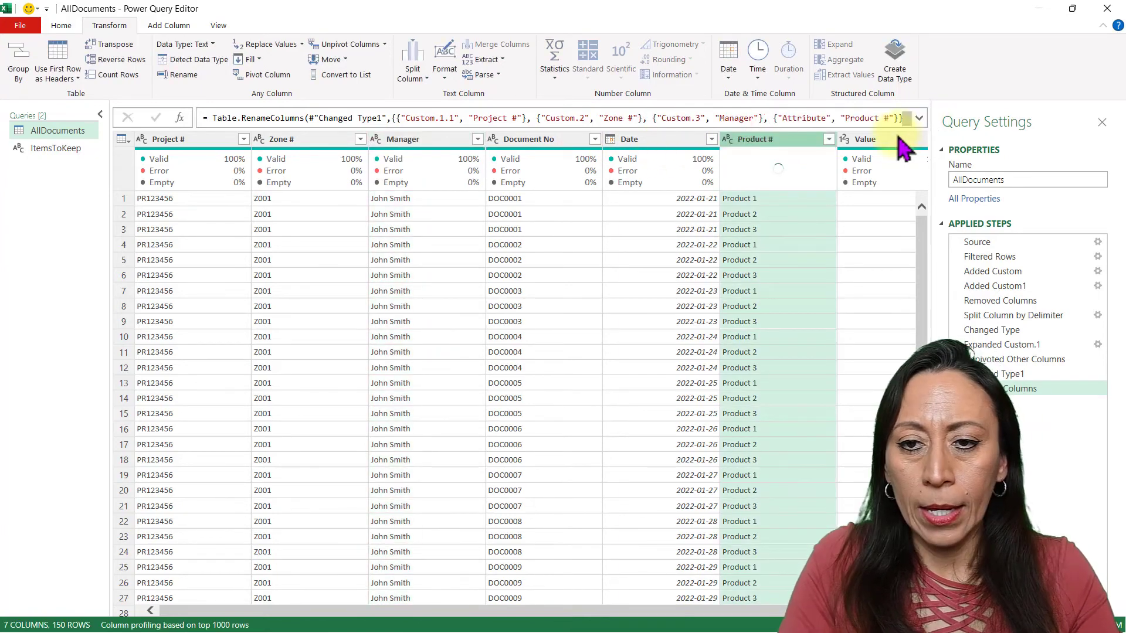
pyautogui.click(878, 141)
pyautogui.doubleClick(878, 141)
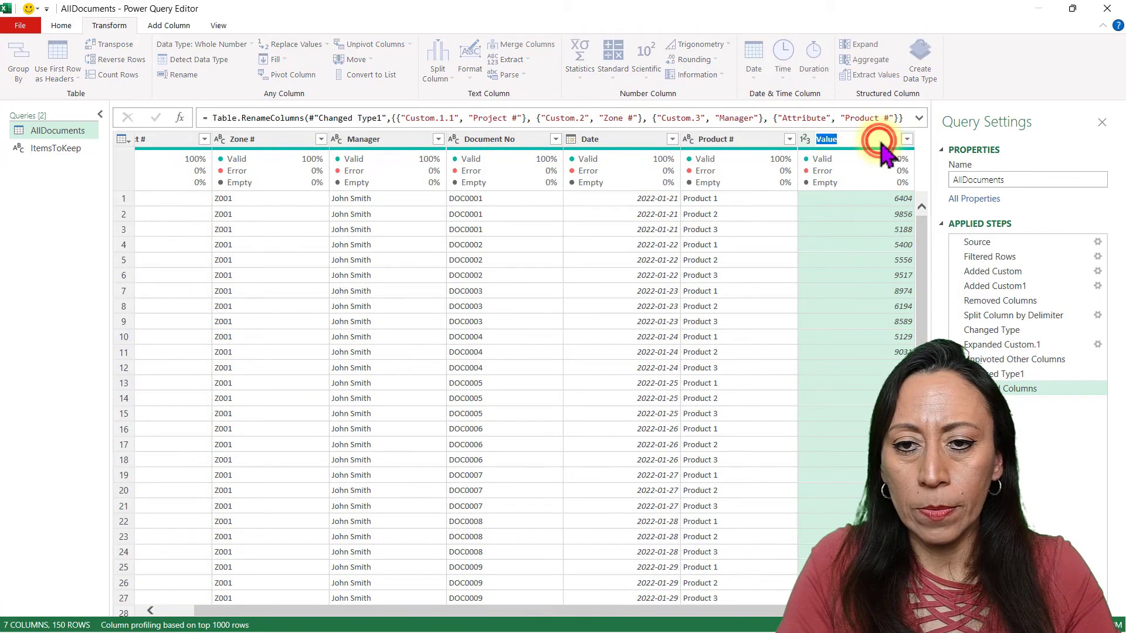
pyautogui.write('Amount')
pyautogui.press('Return')
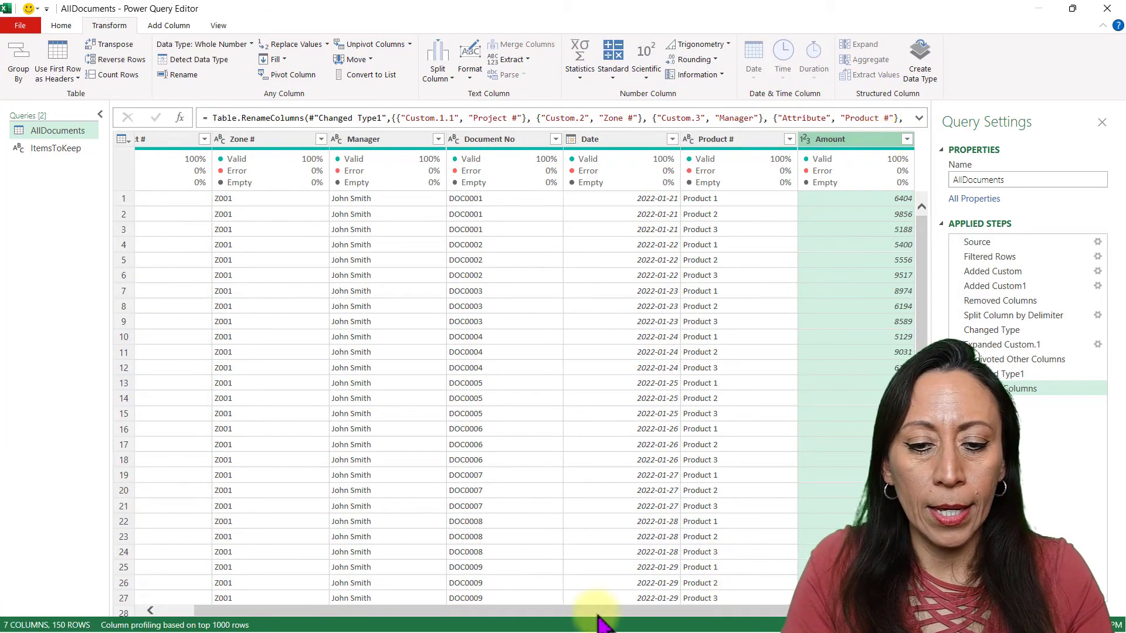
pyautogui.hscroll(-2, 581, 610)
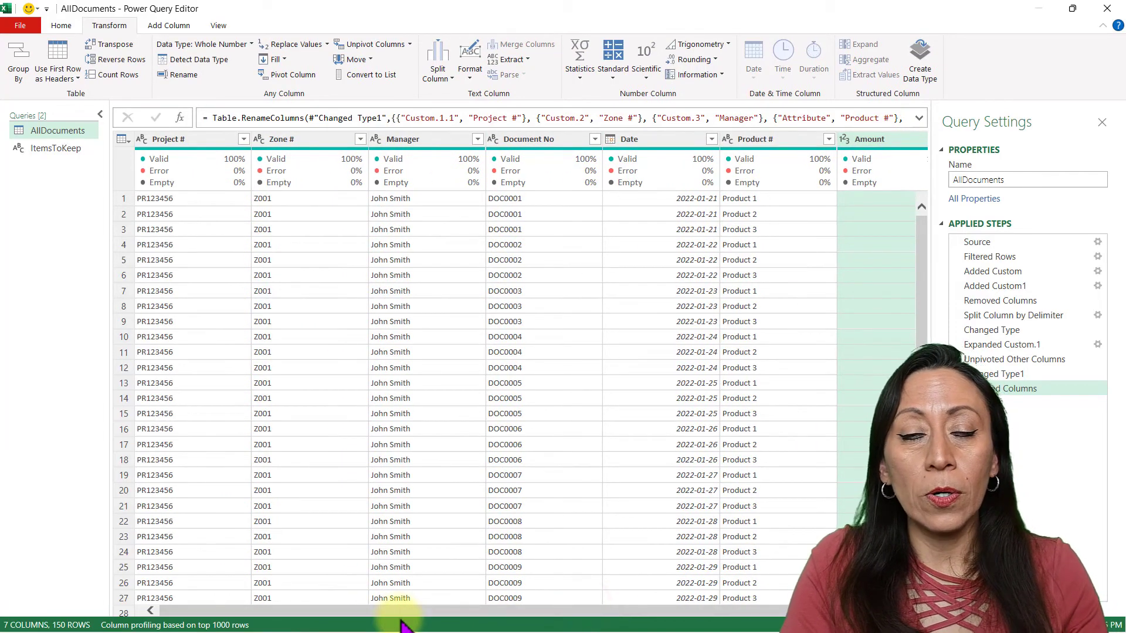
# Close the query editor and load the AllDocuments query as Only Create Connection
pyautogui.click(61, 26)
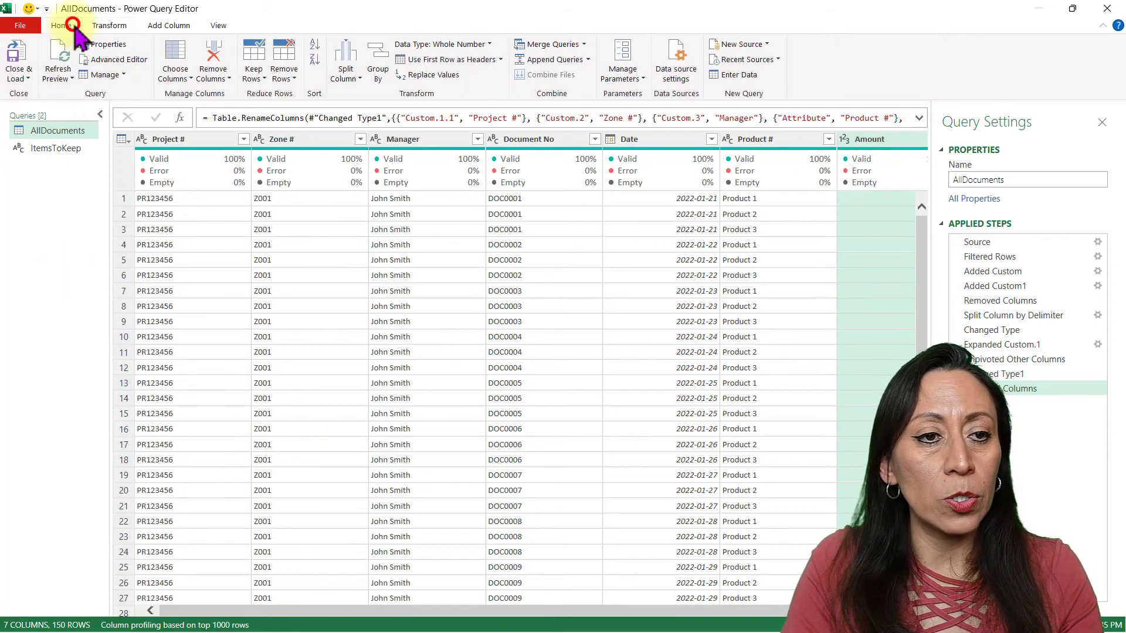
pyautogui.click(22, 75)
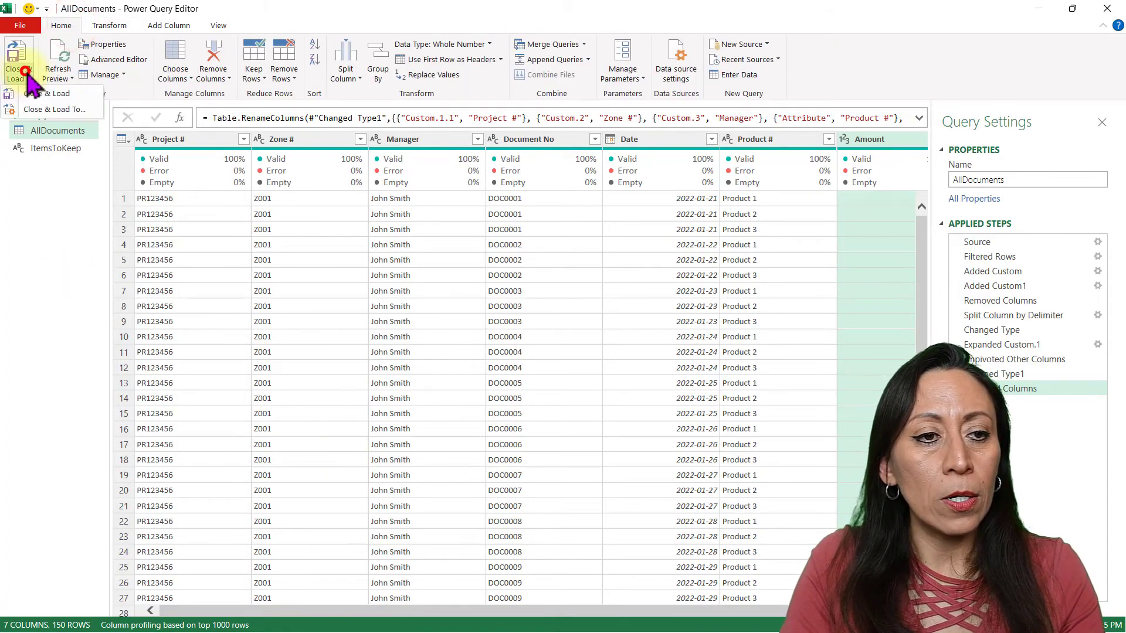
pyautogui.click(45, 109)
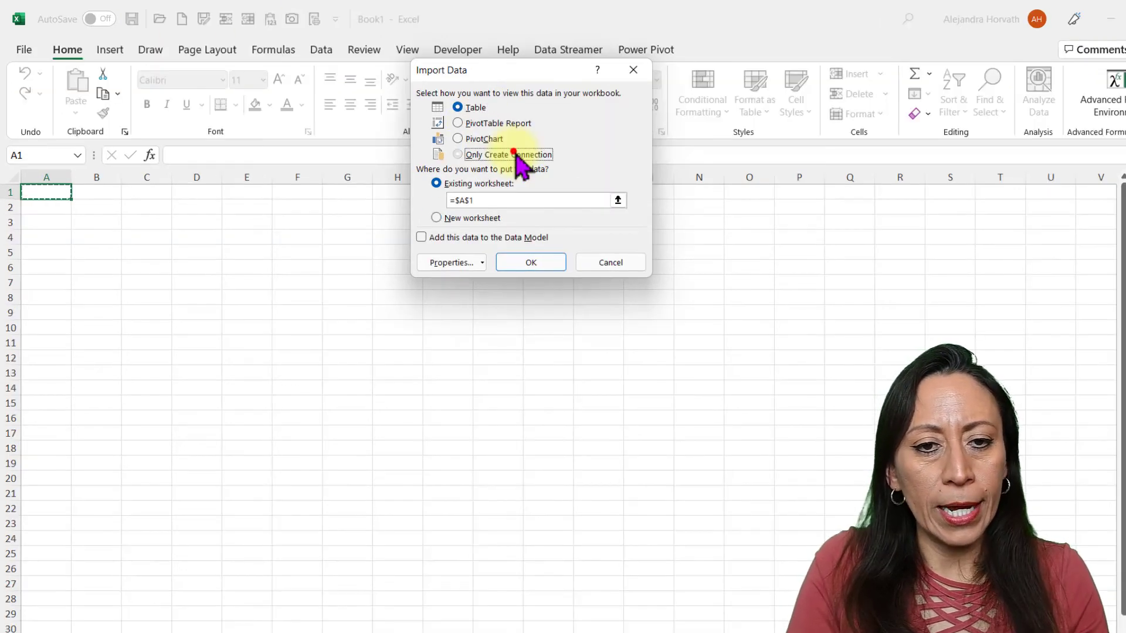
pyautogui.click(513, 153)
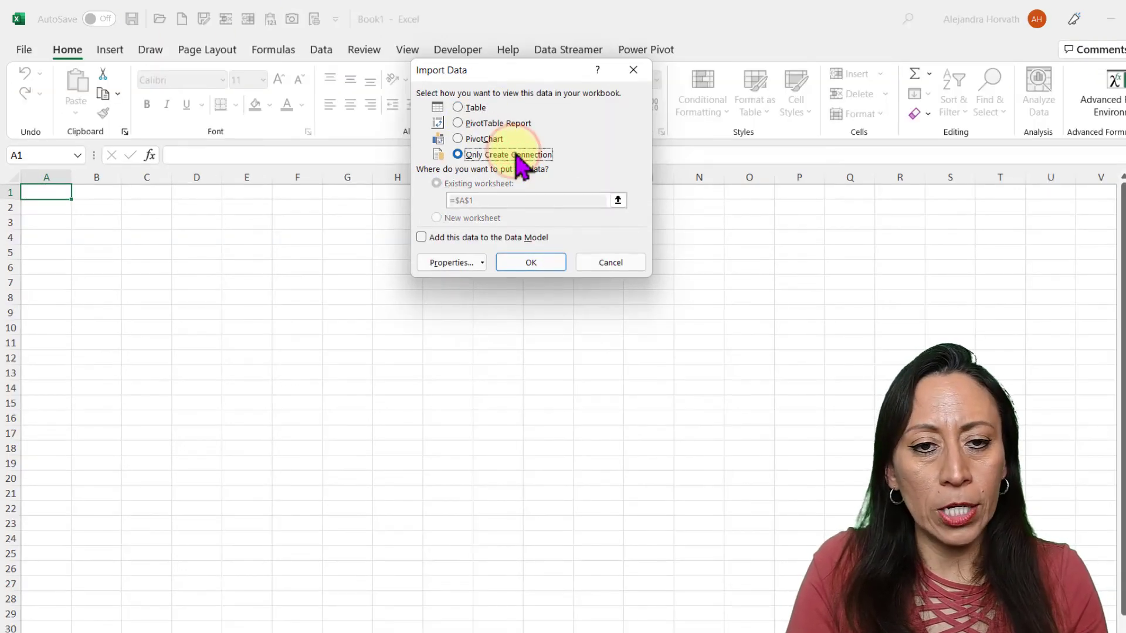
pyautogui.click(527, 259)
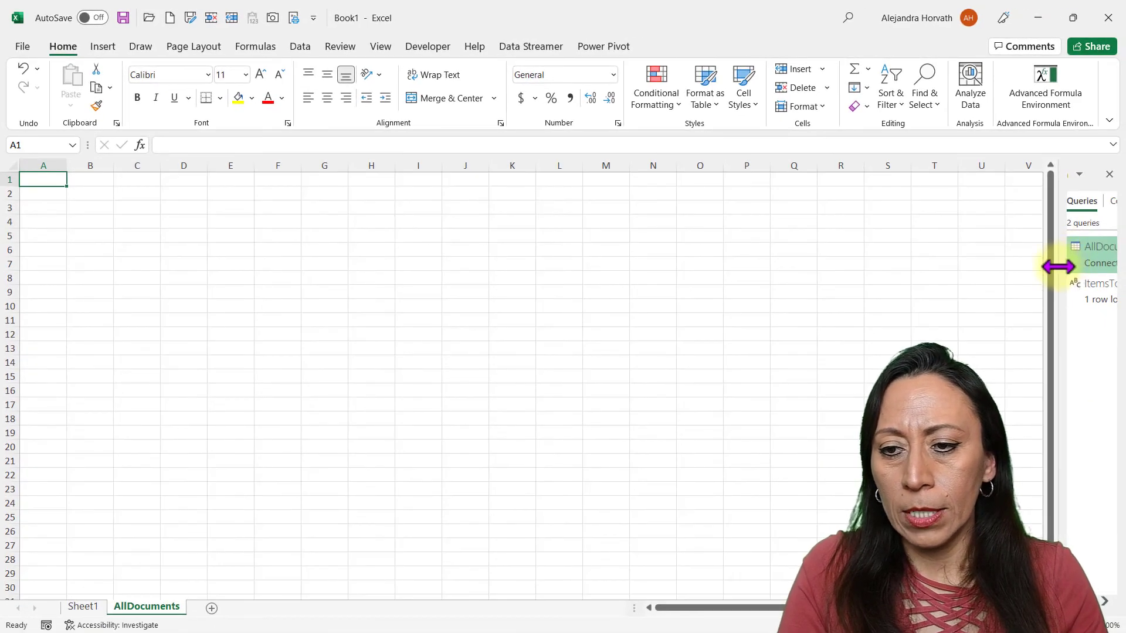
# Widen the Queries & Connections pane and load the AllDocuments query as a PivotTable Report in the existing worksheet at A1
pyautogui.moveTo(1058, 267); pyautogui.dragTo(906, 267)
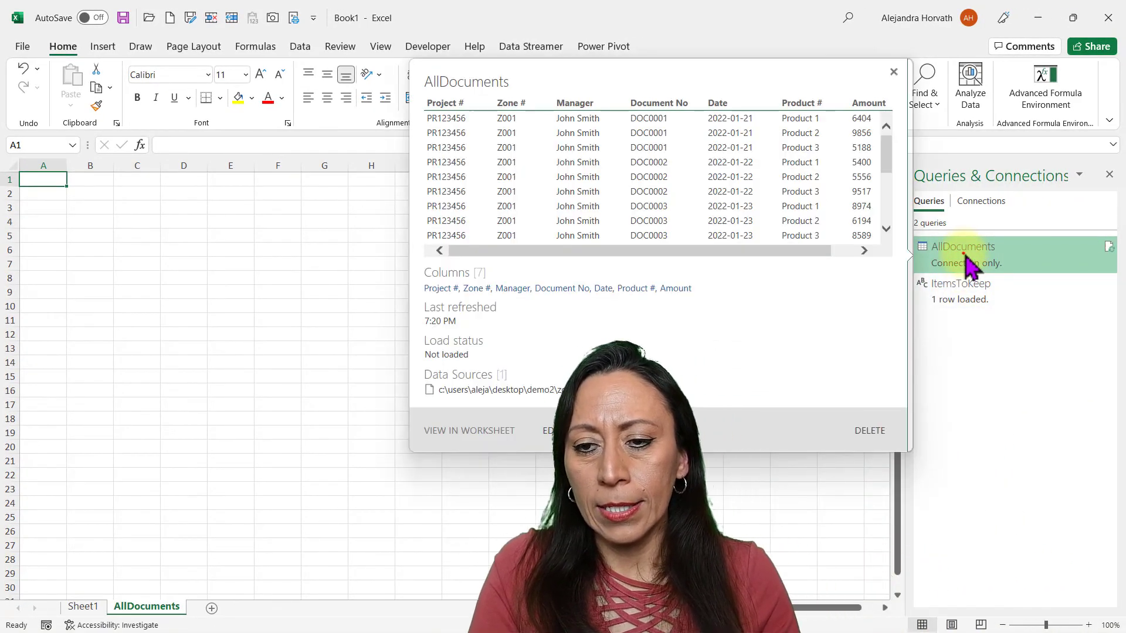
pyautogui.click(973, 290)
pyautogui.click(977, 255)
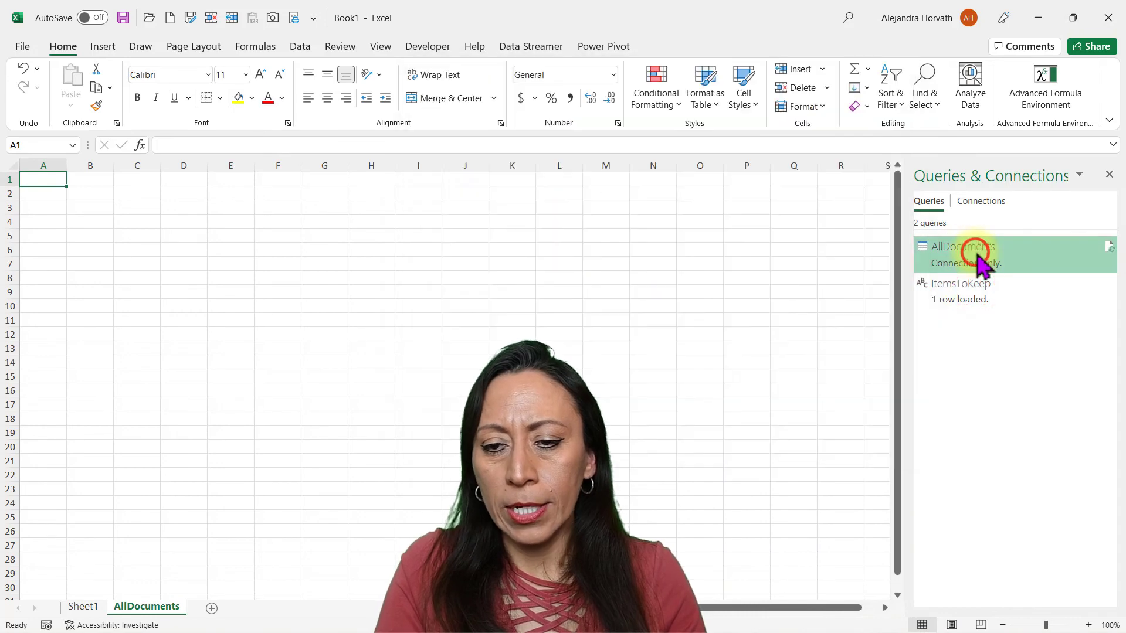
pyautogui.rightClick(978, 255)
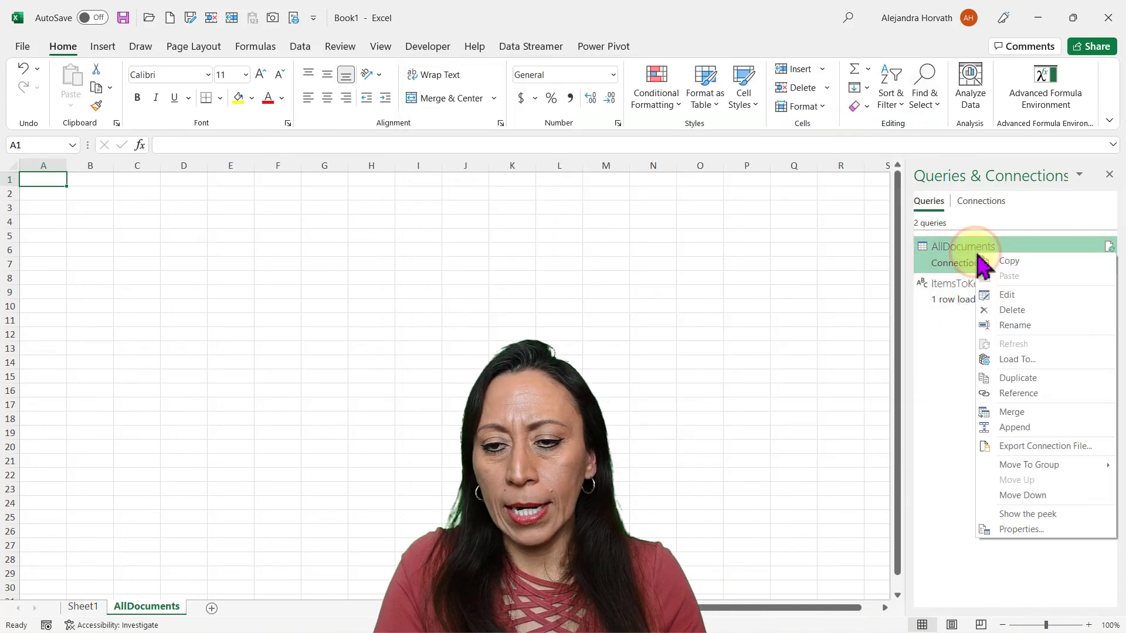
pyautogui.click(1022, 360)
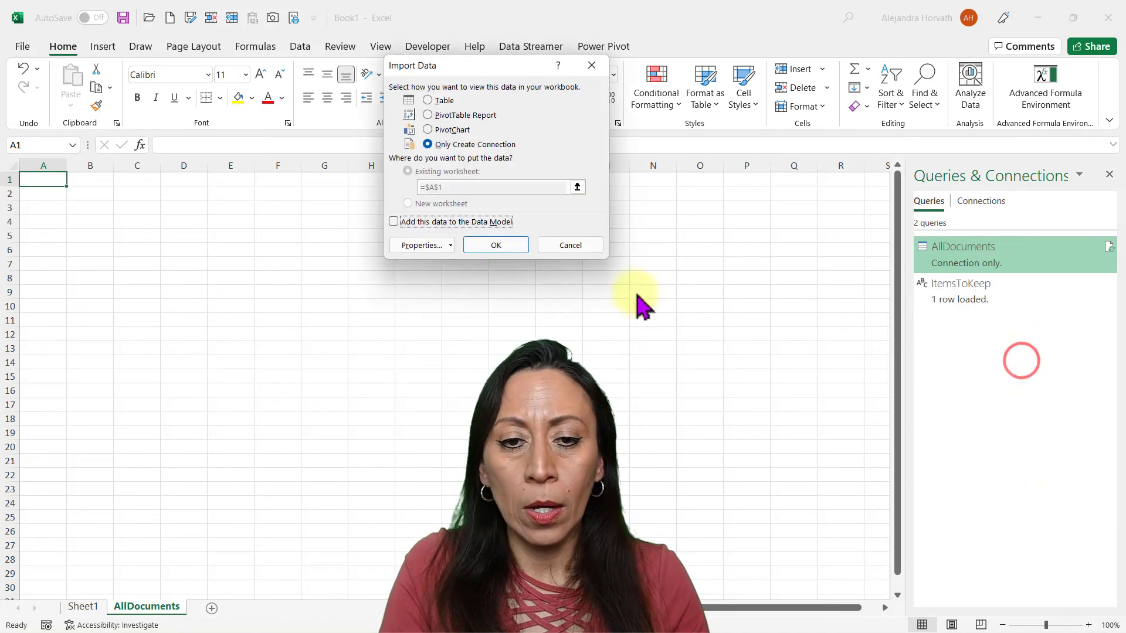
pyautogui.click(450, 115)
pyautogui.click(511, 245)
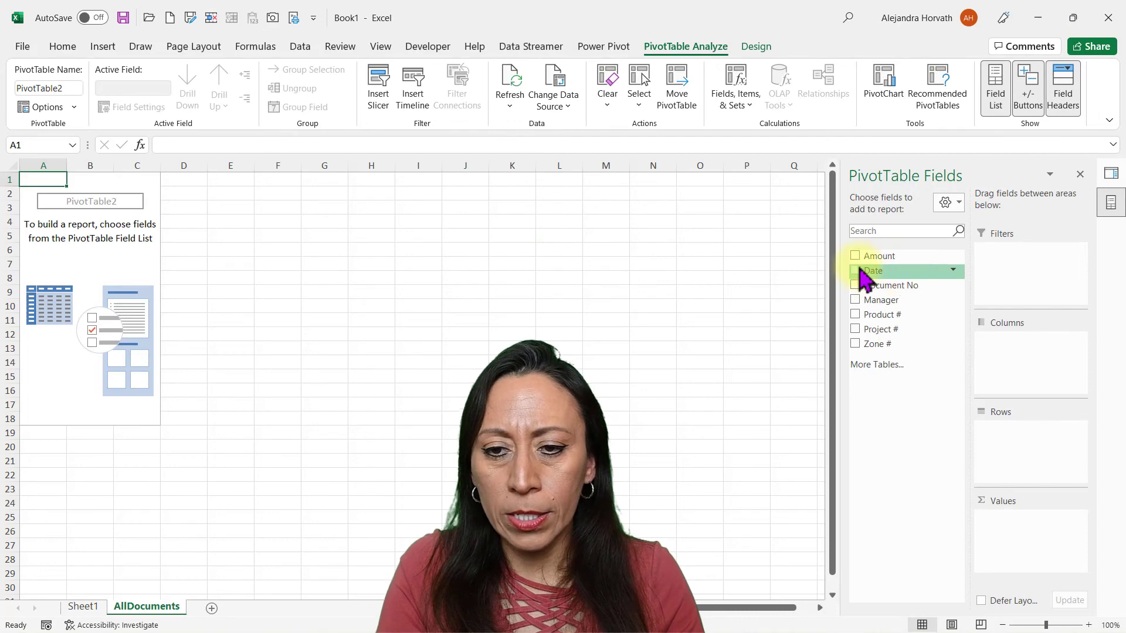
# Build the PivotTable with Amount as values, Product # as columns and Date as rows
pyautogui.moveTo(860, 258); pyautogui.dragTo(1026, 548)
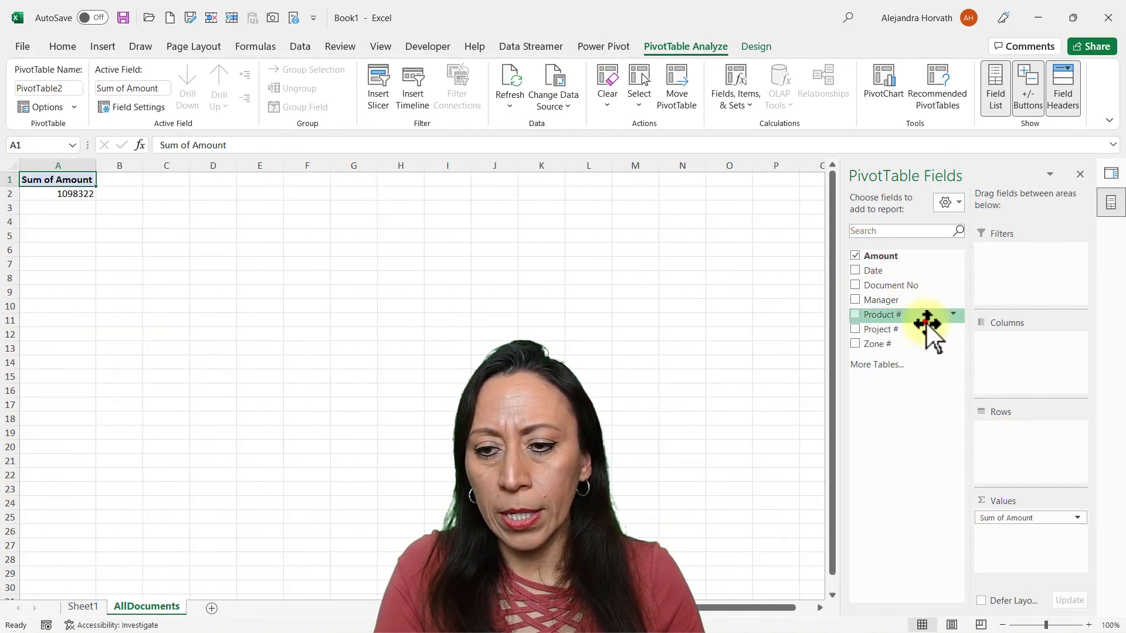
pyautogui.moveTo(927, 317); pyautogui.dragTo(1035, 346)
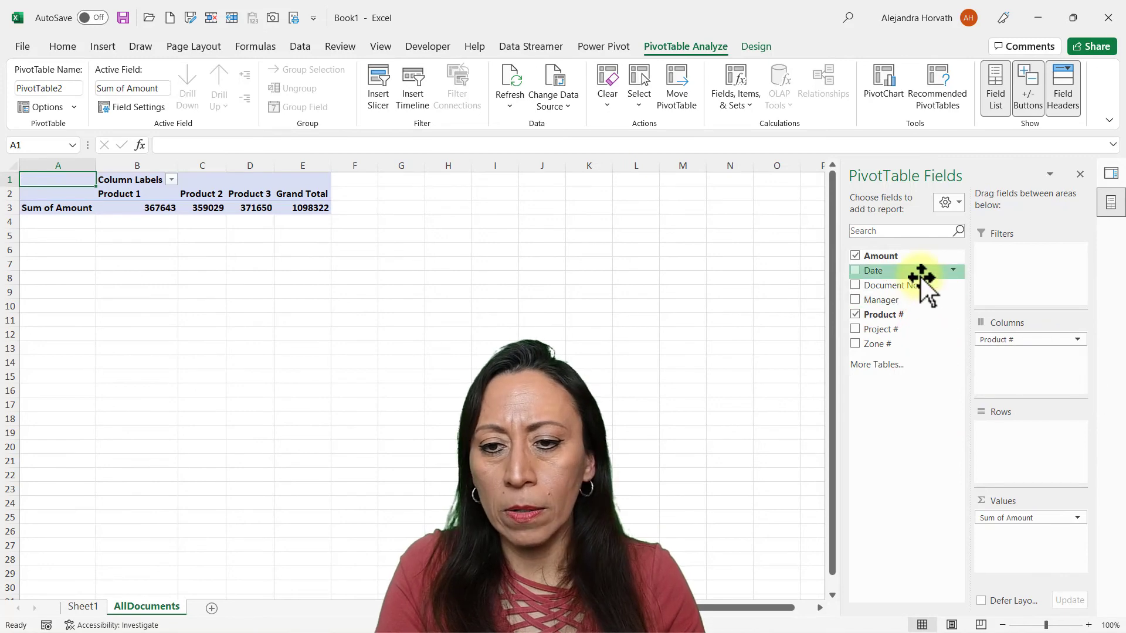
pyautogui.moveTo(903, 276); pyautogui.dragTo(1059, 463)
# Format the Sum of Amount field as Number with the 1000 separator and 0 decimal places
pyautogui.rightClick(175, 209)
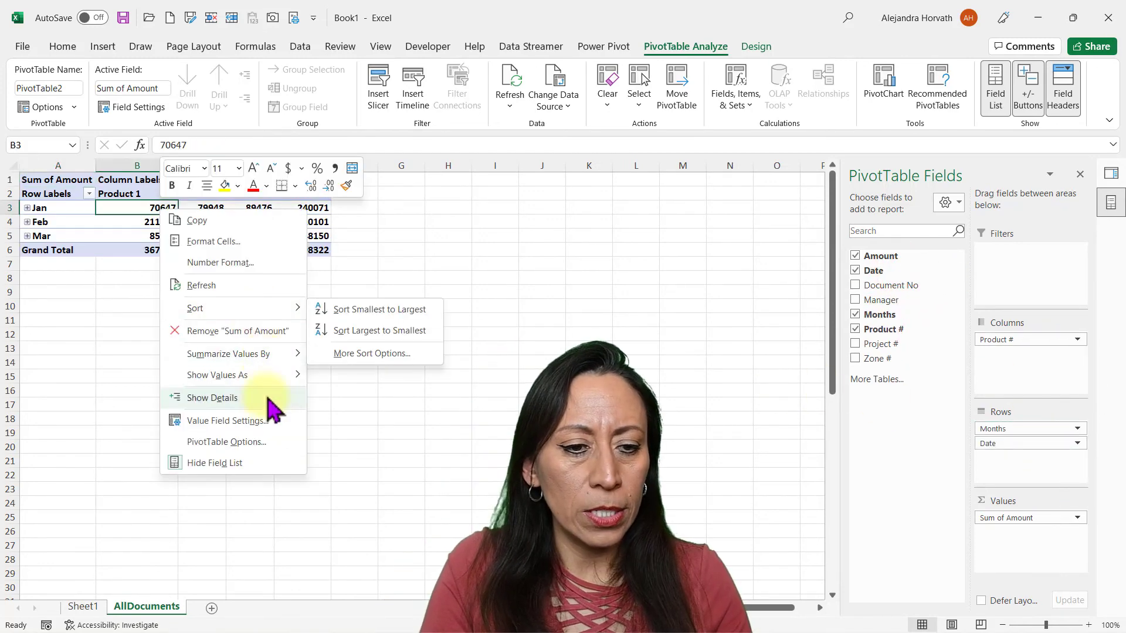
pyautogui.click(269, 422)
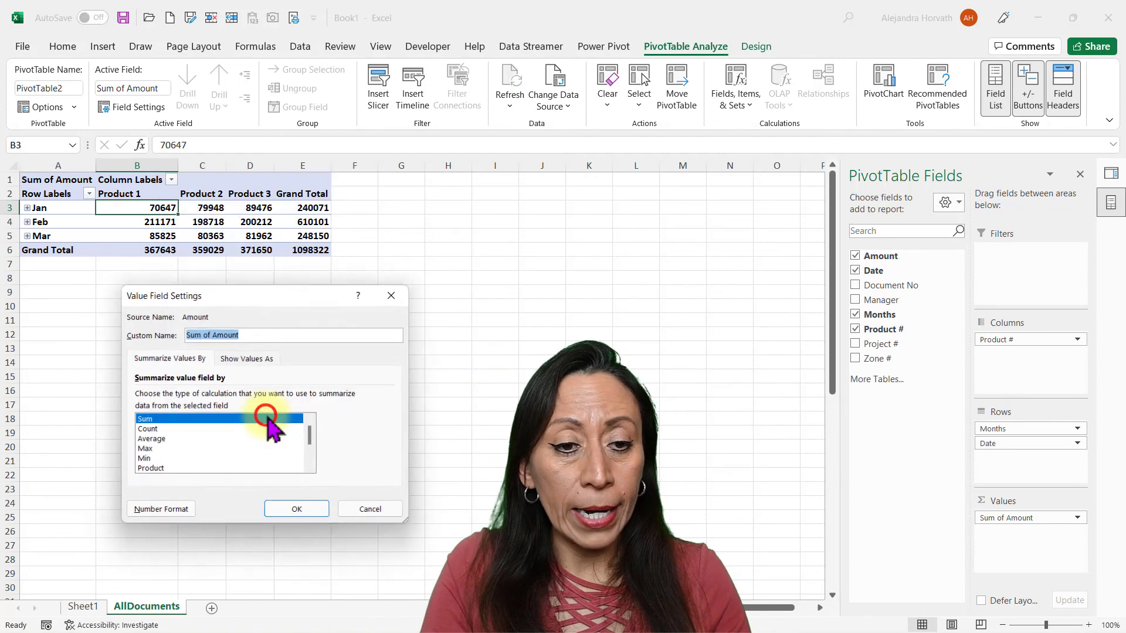
pyautogui.click(179, 511)
pyautogui.click(127, 299)
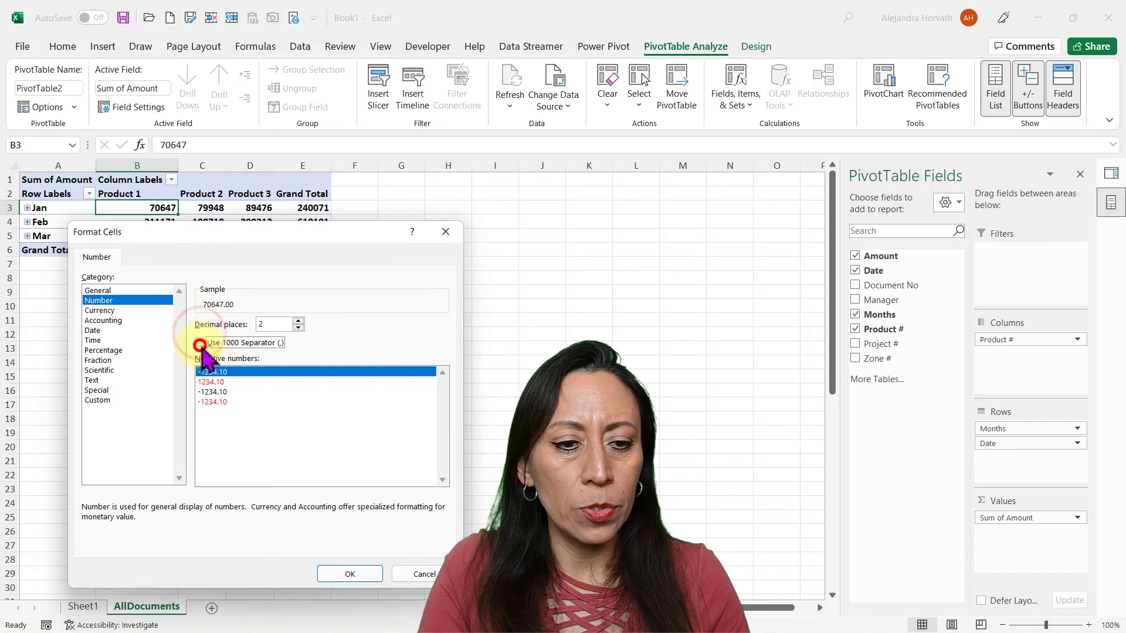
pyautogui.click(200, 344)
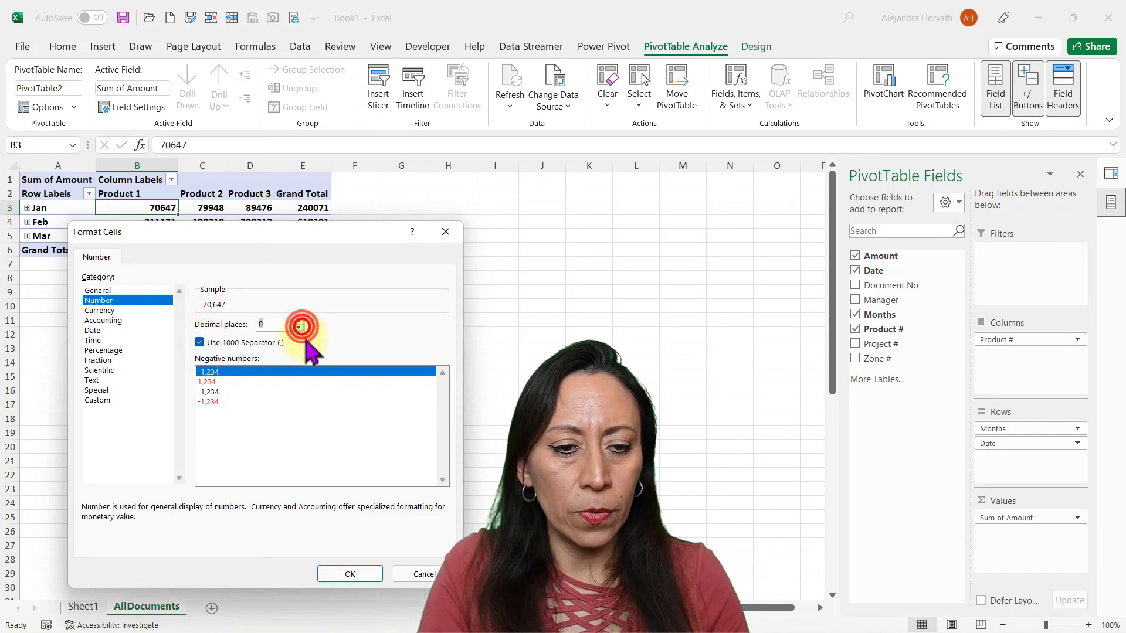
pyautogui.click(356, 574)
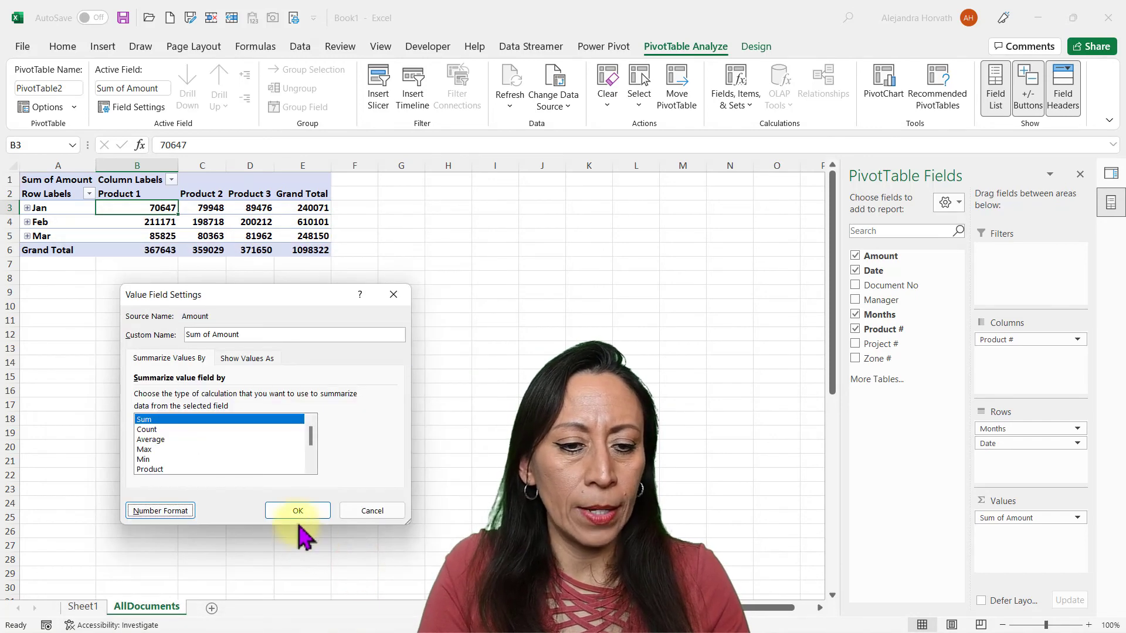
pyautogui.click(298, 510)
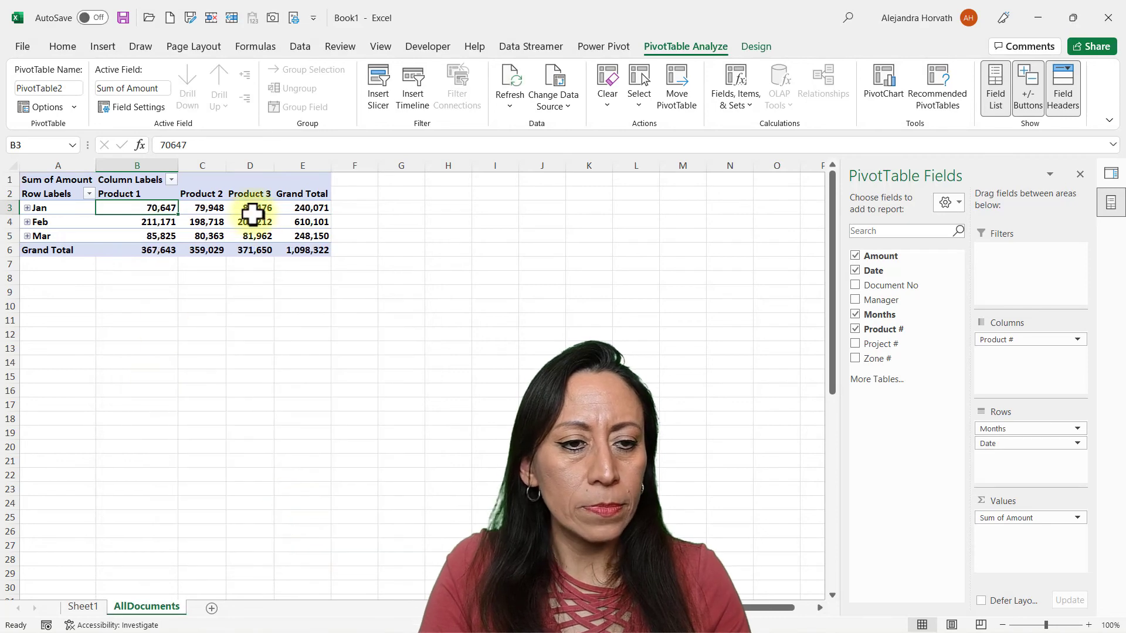
# Expand and collapse the Jan dates, and replace Date with Document No beneath Months in the PivotTable rows
pyautogui.click(27, 209)
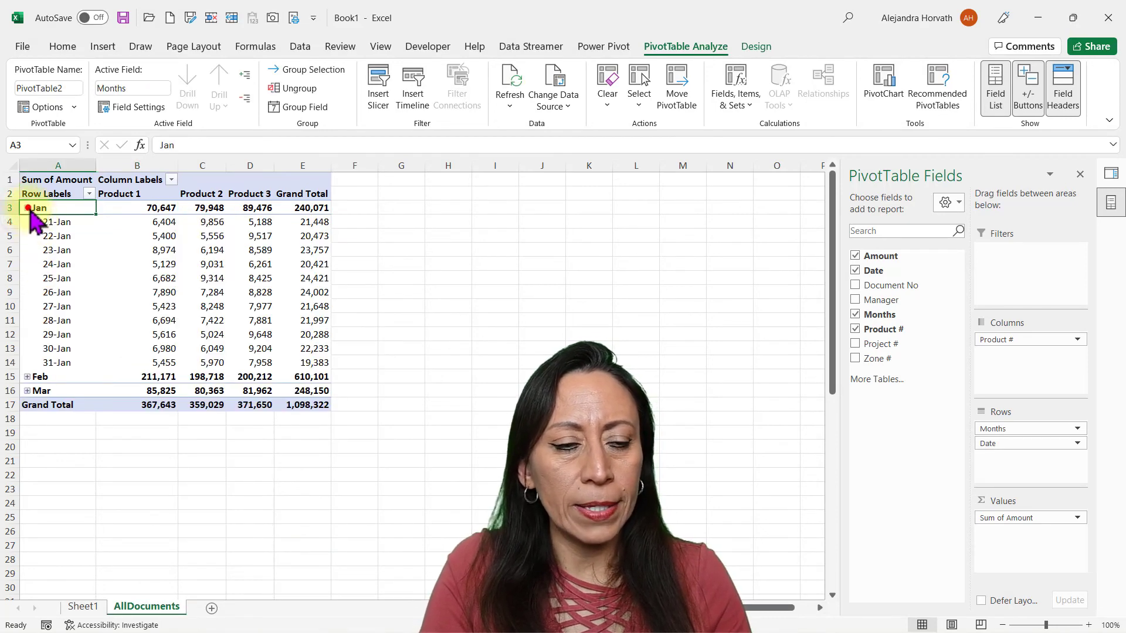
pyautogui.click(27, 208)
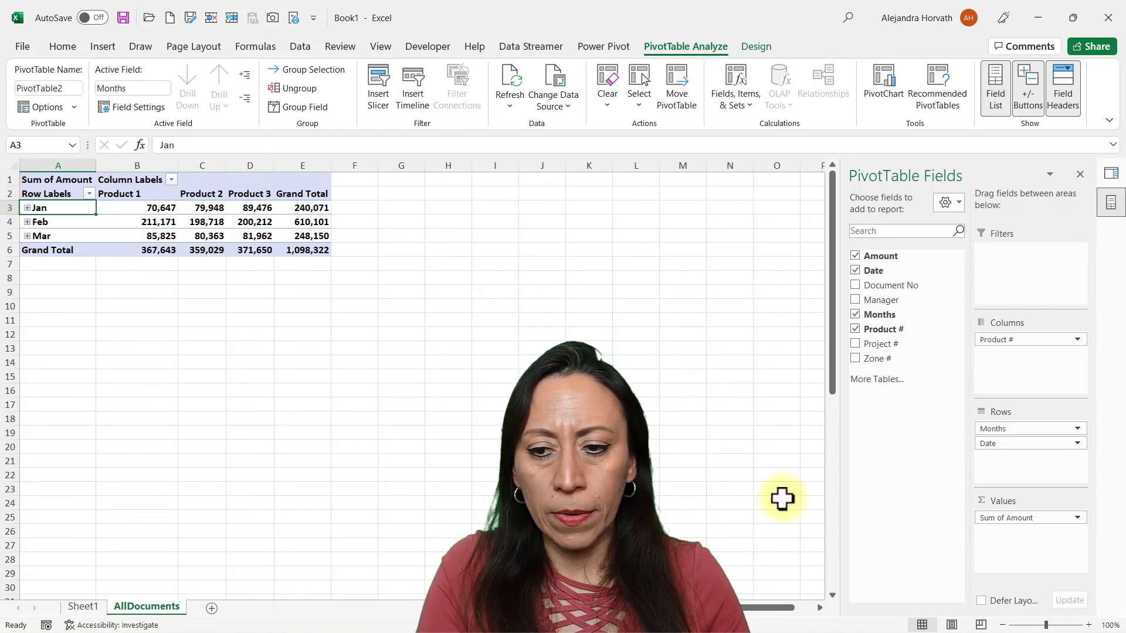
pyautogui.moveTo(1003, 445); pyautogui.dragTo(737, 468)
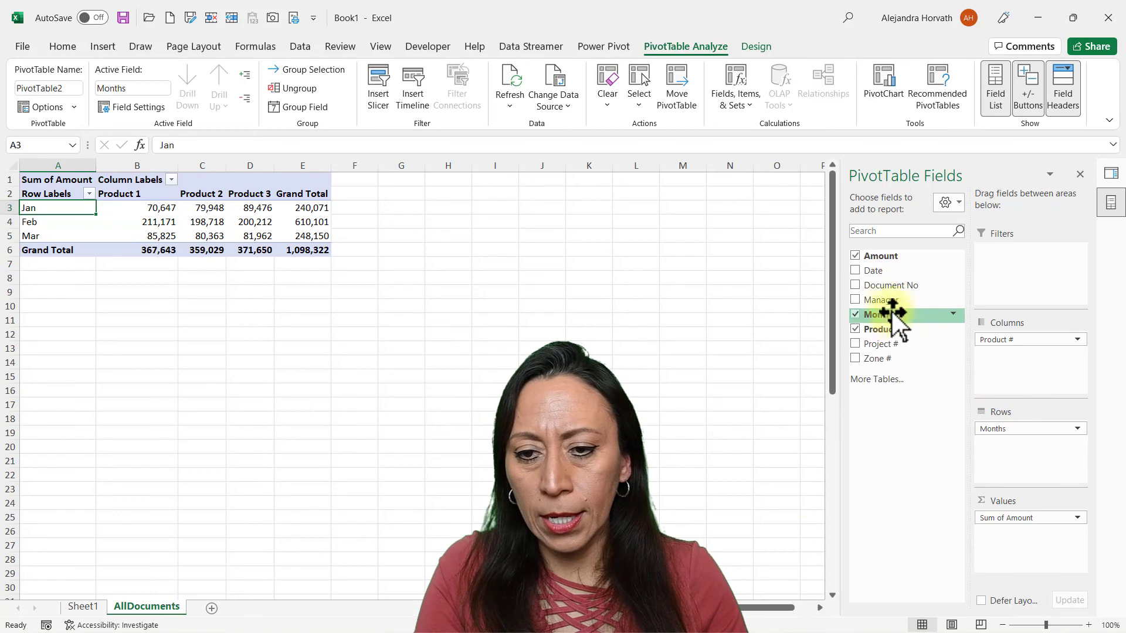
pyautogui.moveTo(888, 285); pyautogui.dragTo(1015, 443)
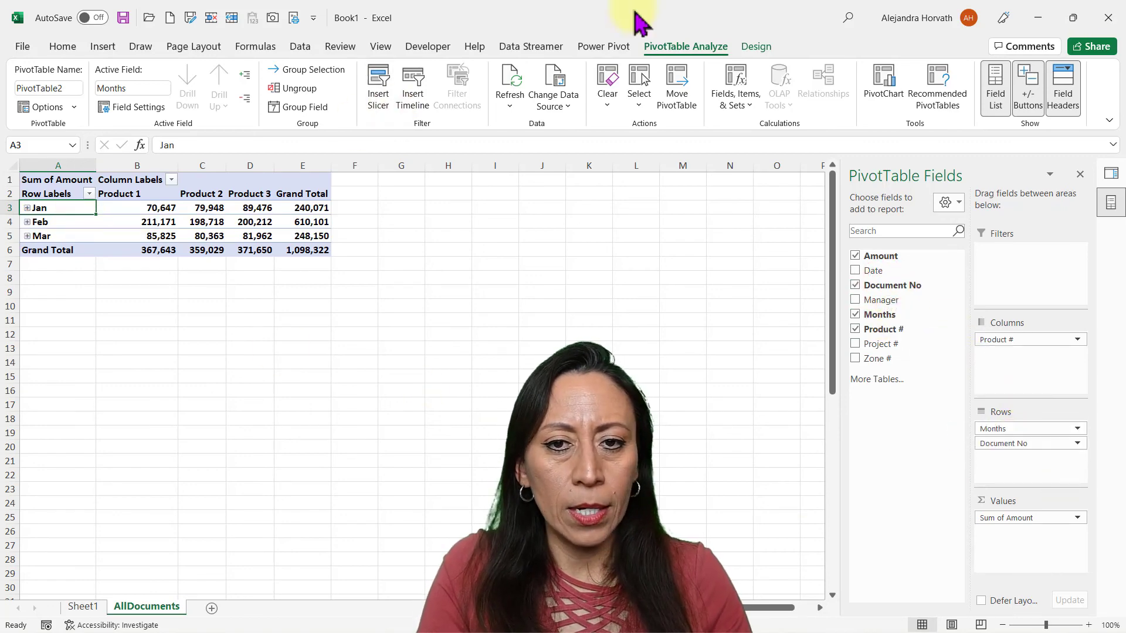
# Show the PivotTable in Tabular Form and expand the entire Months field to list the document numbers
pyautogui.click(763, 50)
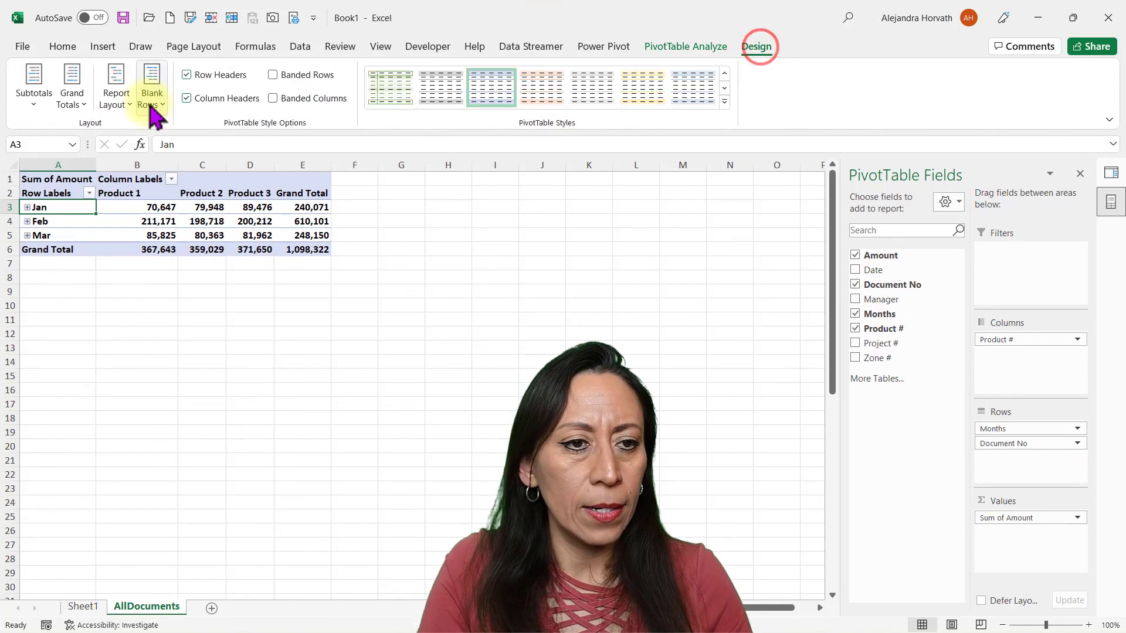
pyautogui.click(125, 95)
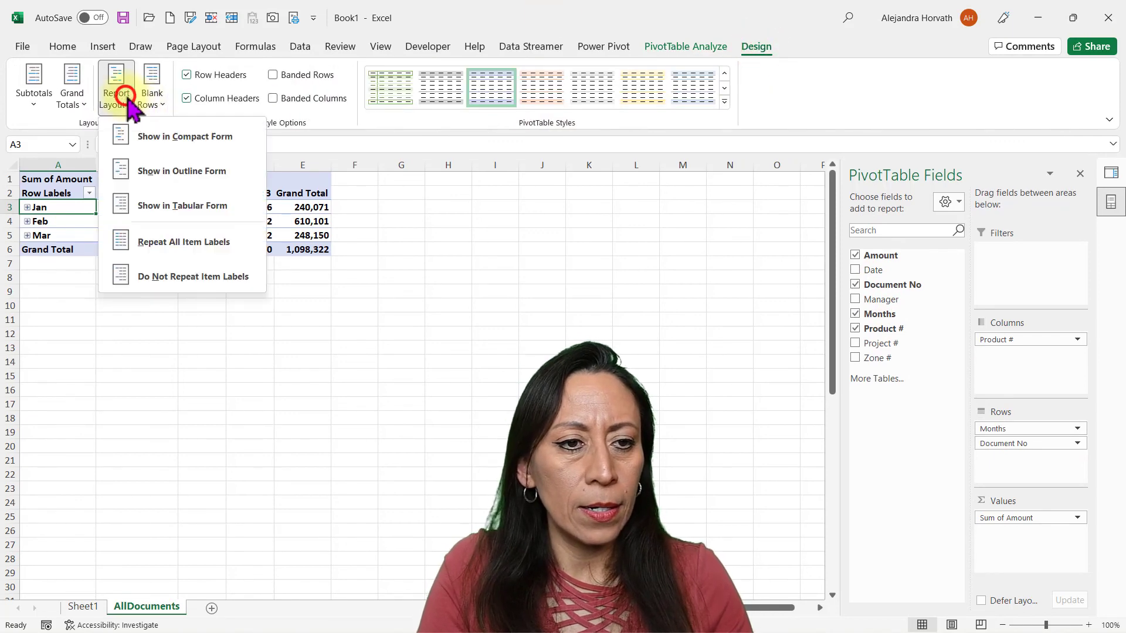
pyautogui.click(170, 205)
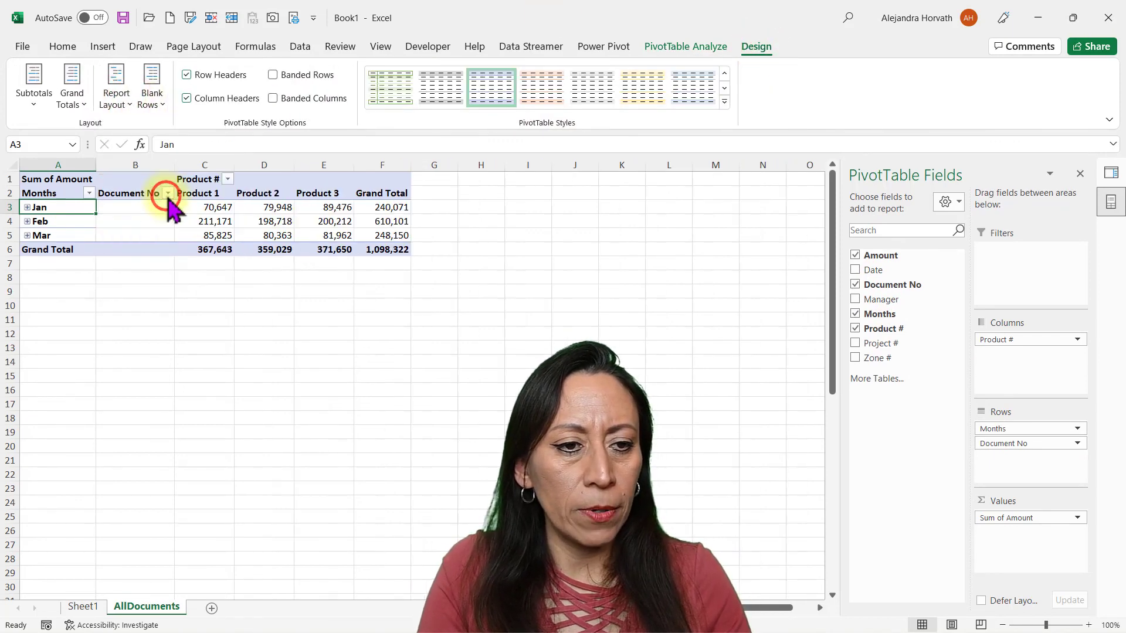
pyautogui.rightClick(54, 205)
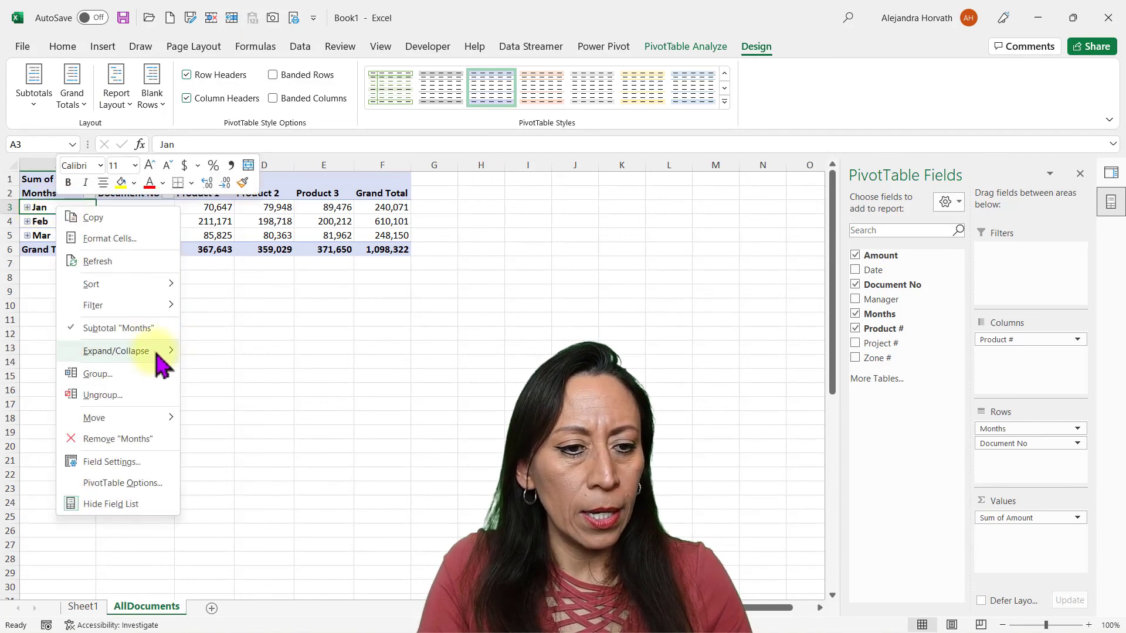
pyautogui.moveTo(155, 352)
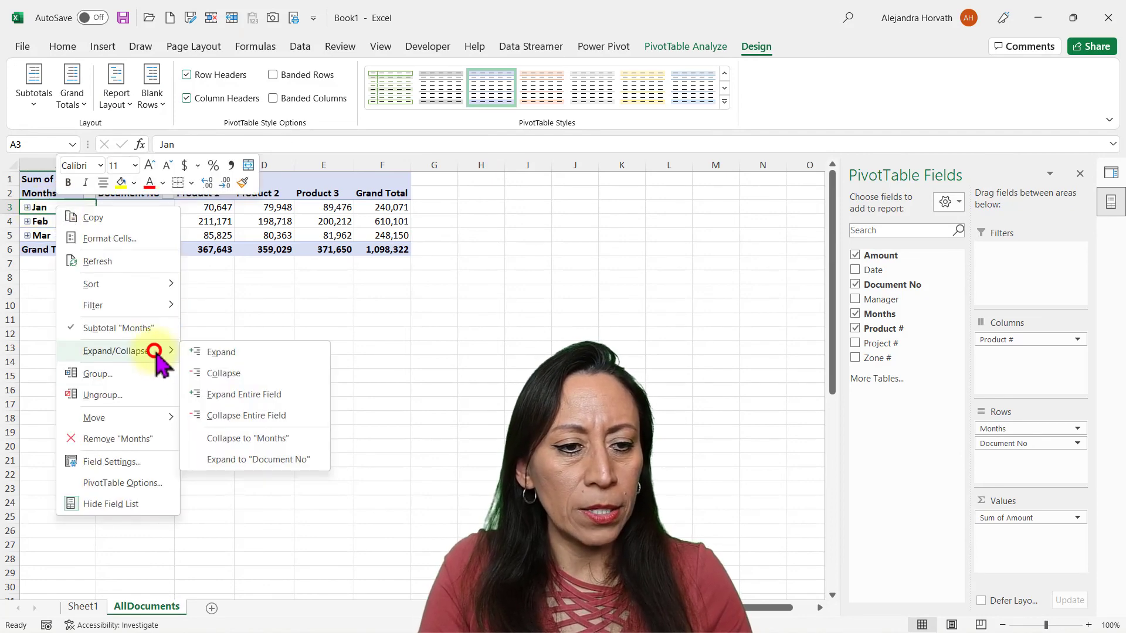
pyautogui.click(259, 399)
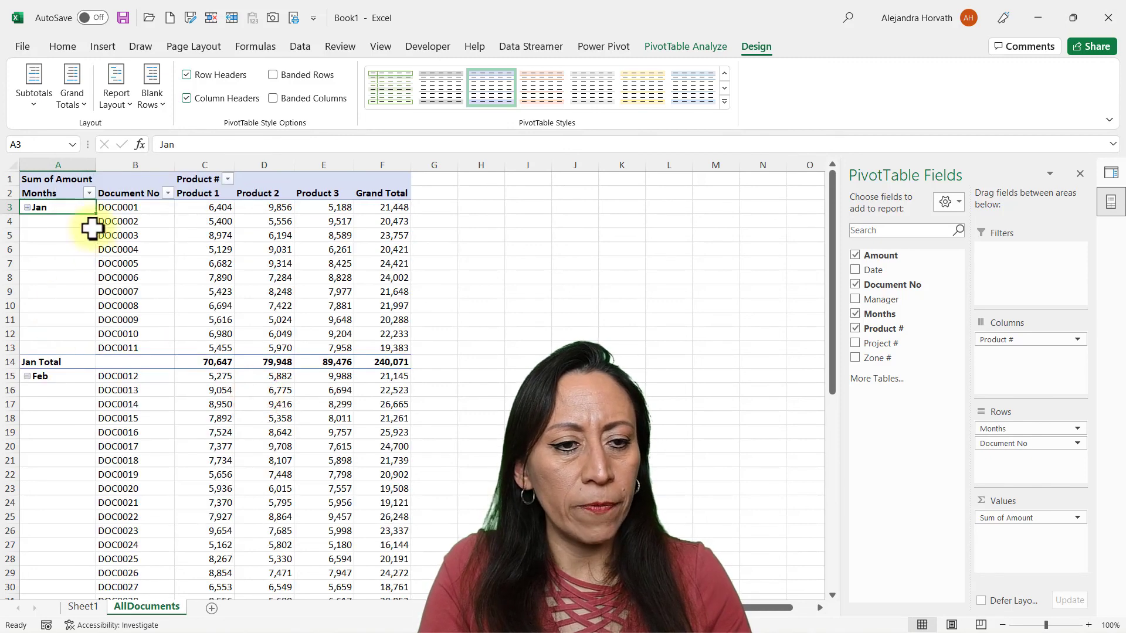
# Check the monthly totals down the PivotTable and add Project # to the rows above Months
pyautogui.click(121, 371)
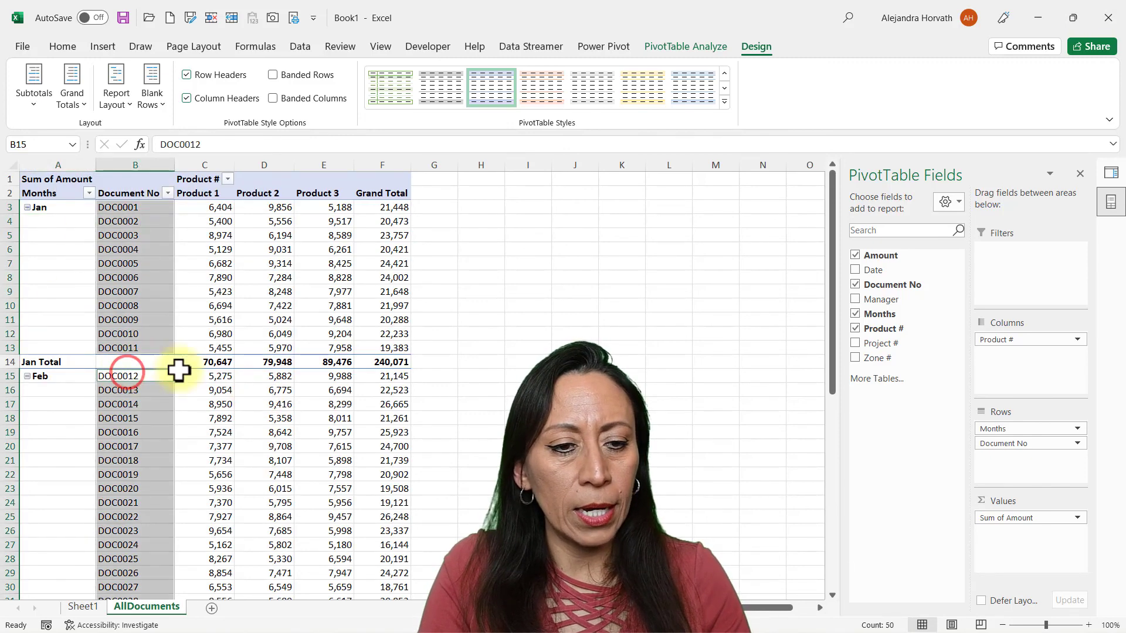
pyautogui.click(192, 362)
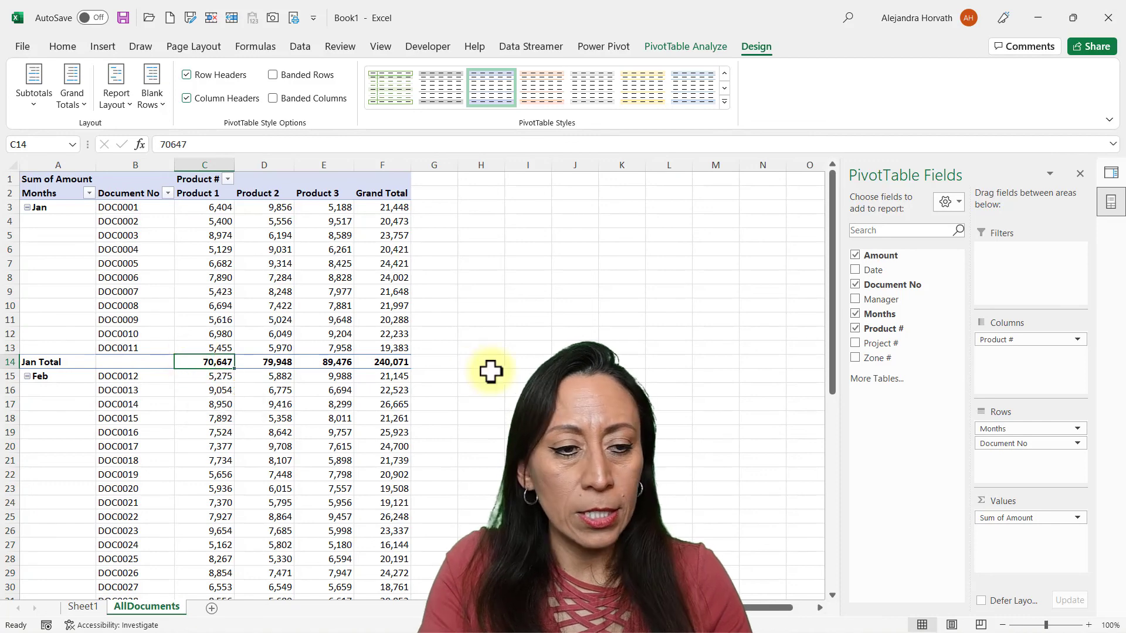
pyautogui.press('pagedown')
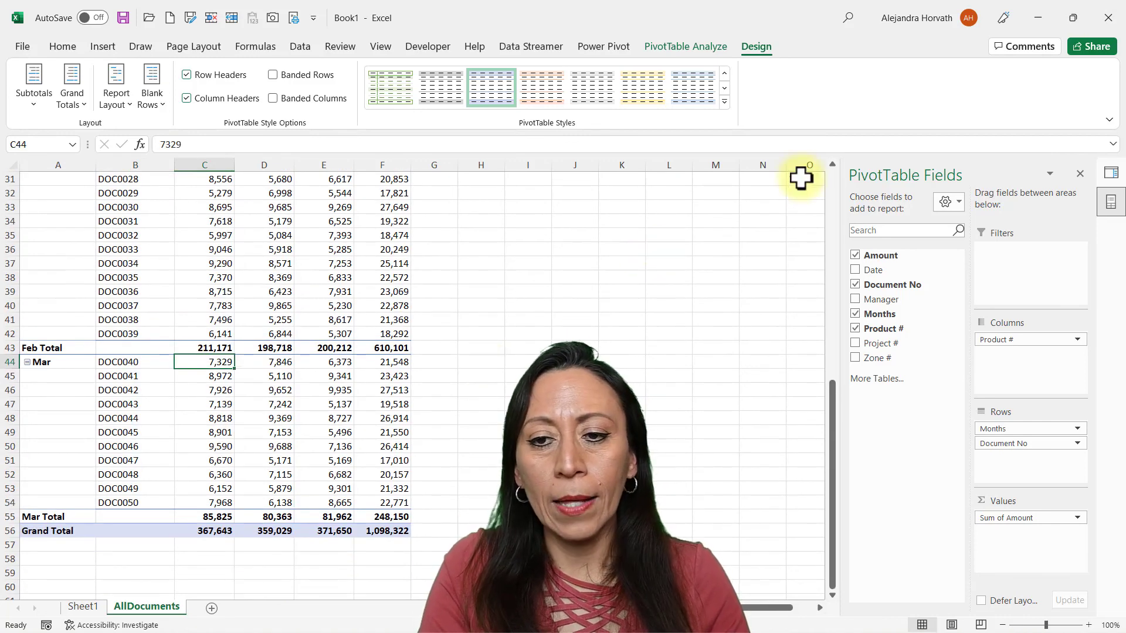
pyautogui.click(830, 183)
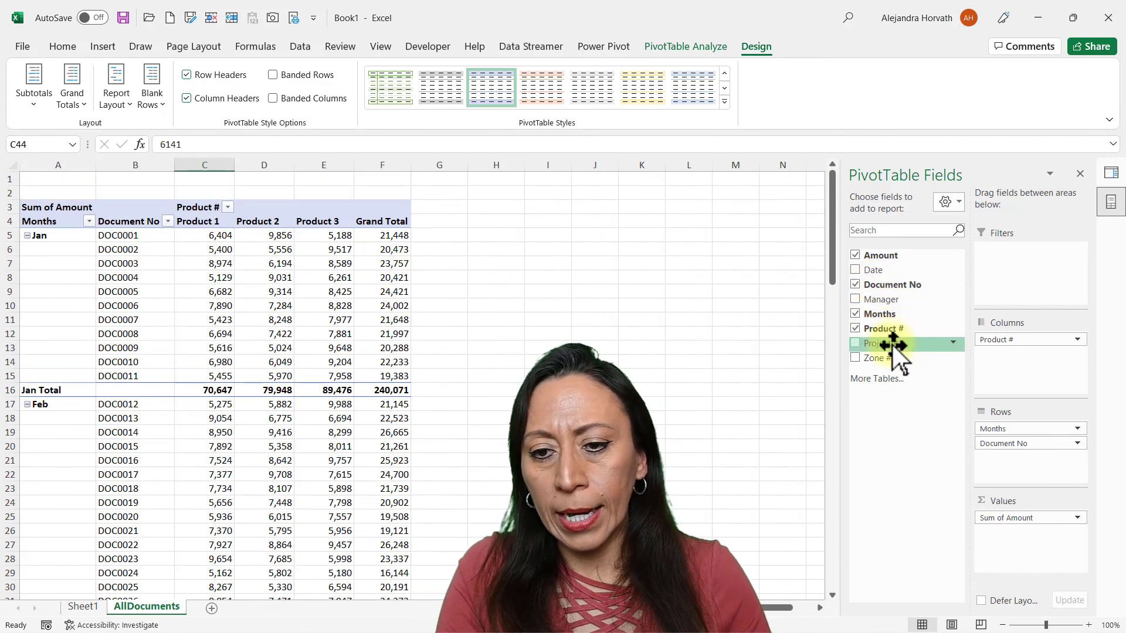
pyautogui.moveTo(891, 347); pyautogui.dragTo(1012, 414)
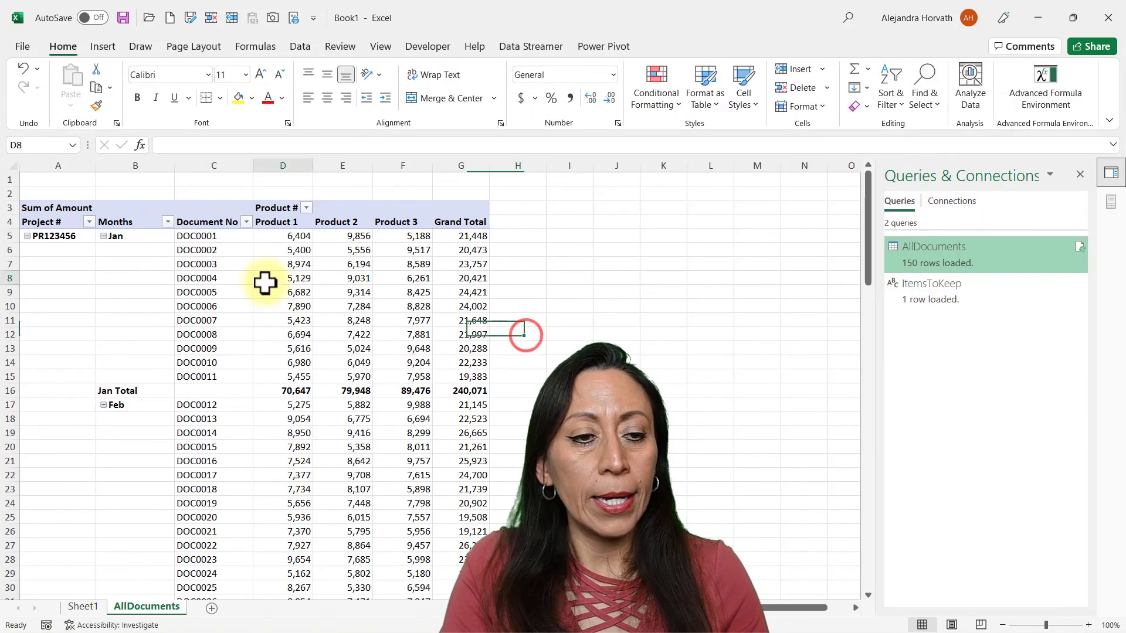
pyautogui.click(265, 282)
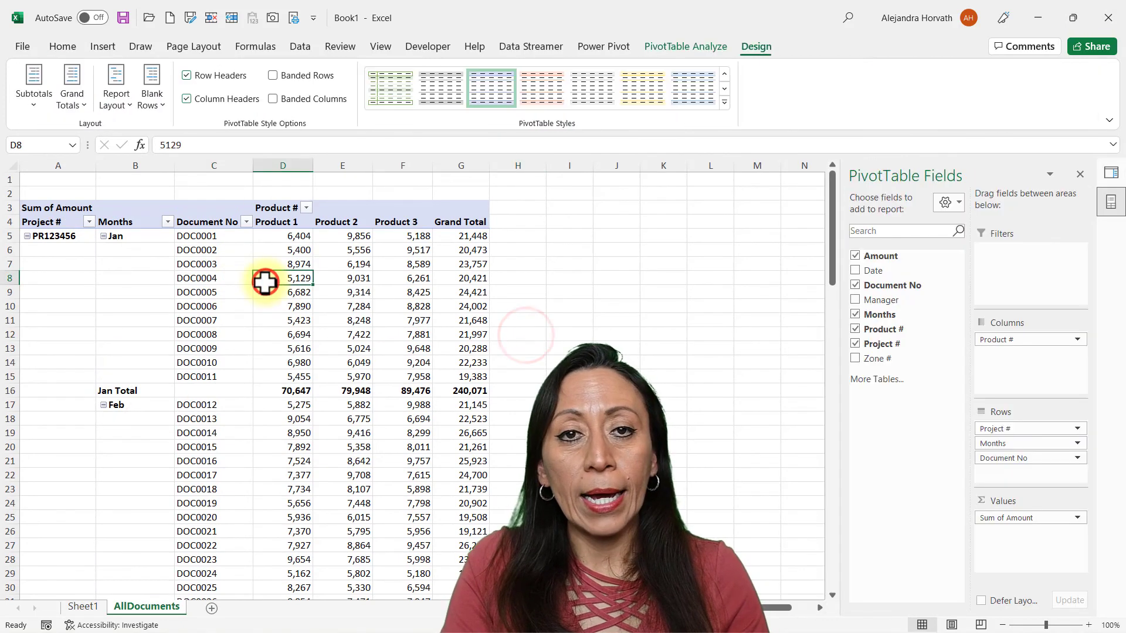
pyautogui.click(155, 247)
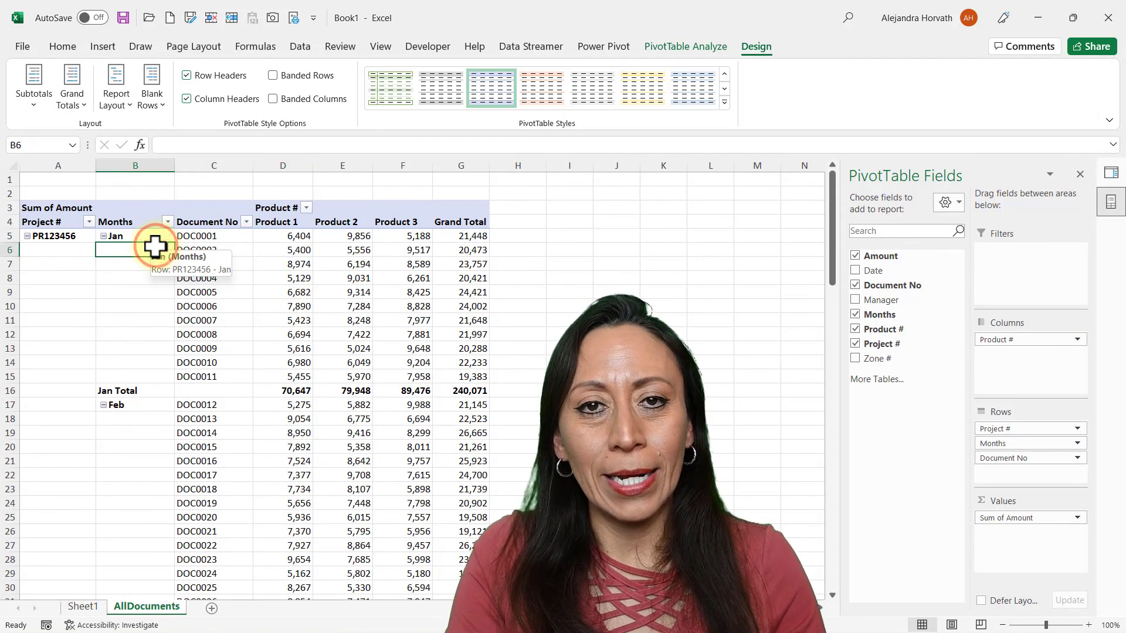
pyautogui.click(45, 268)
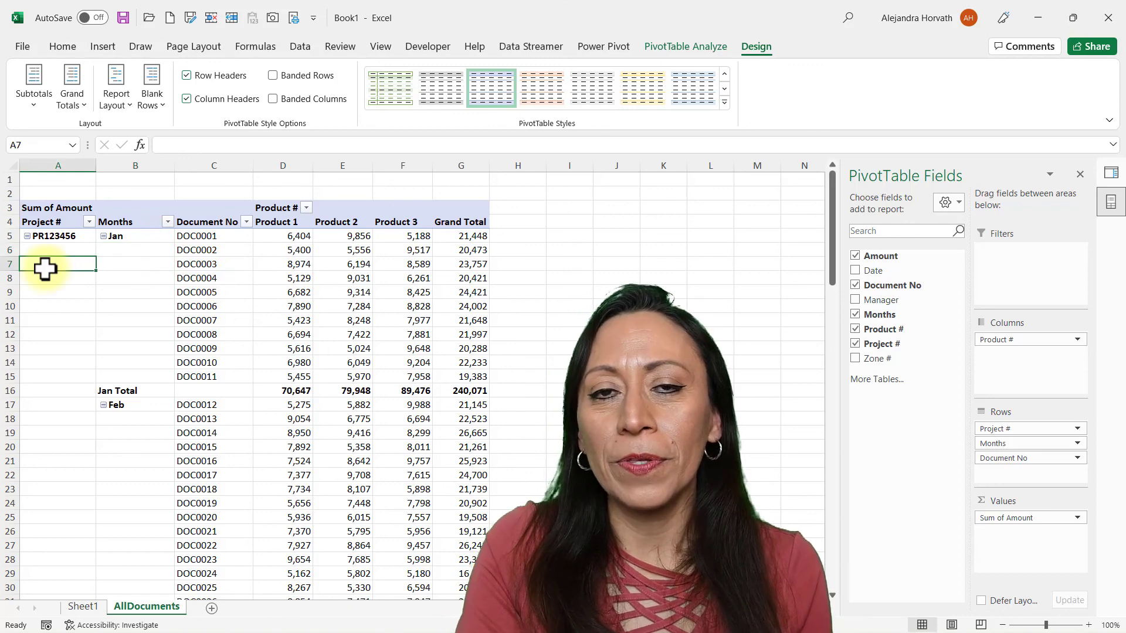